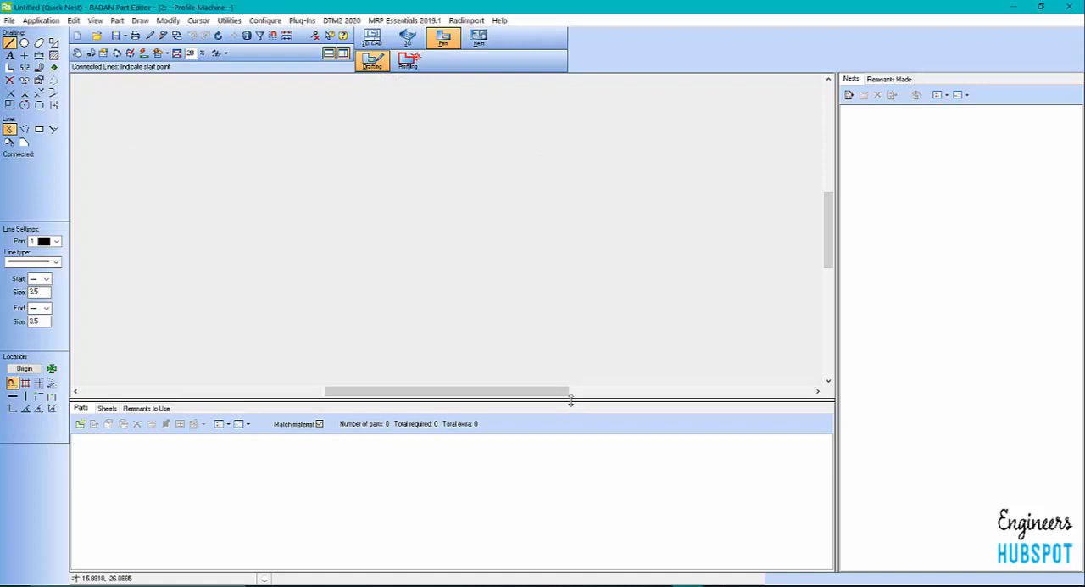
Enlarge the drawing area by hiding the Nests side window and shrinking the Parts window
drag(574, 399, 579, 447)
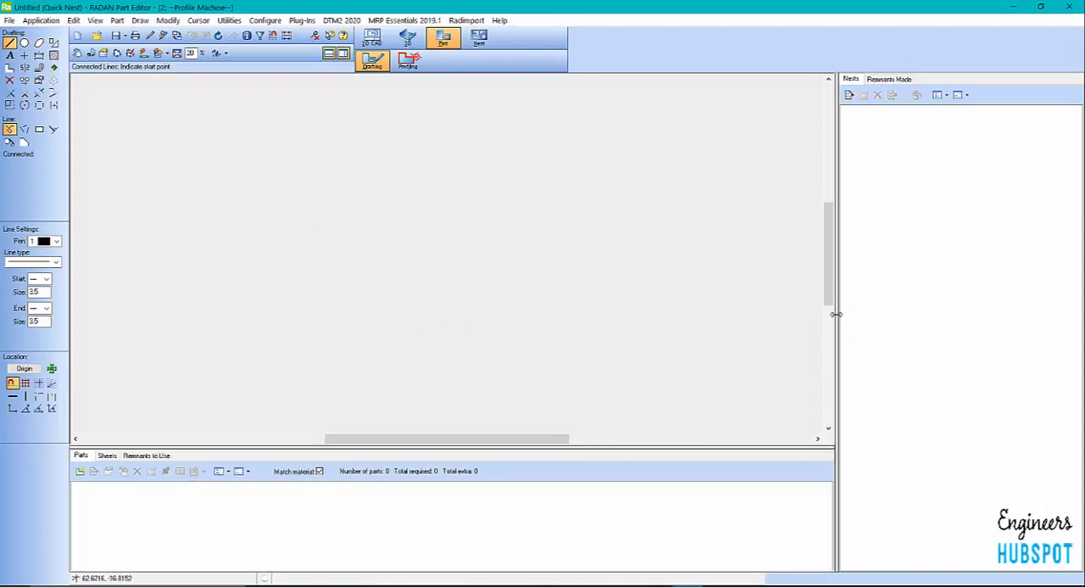
drag(834, 310, 896, 310)
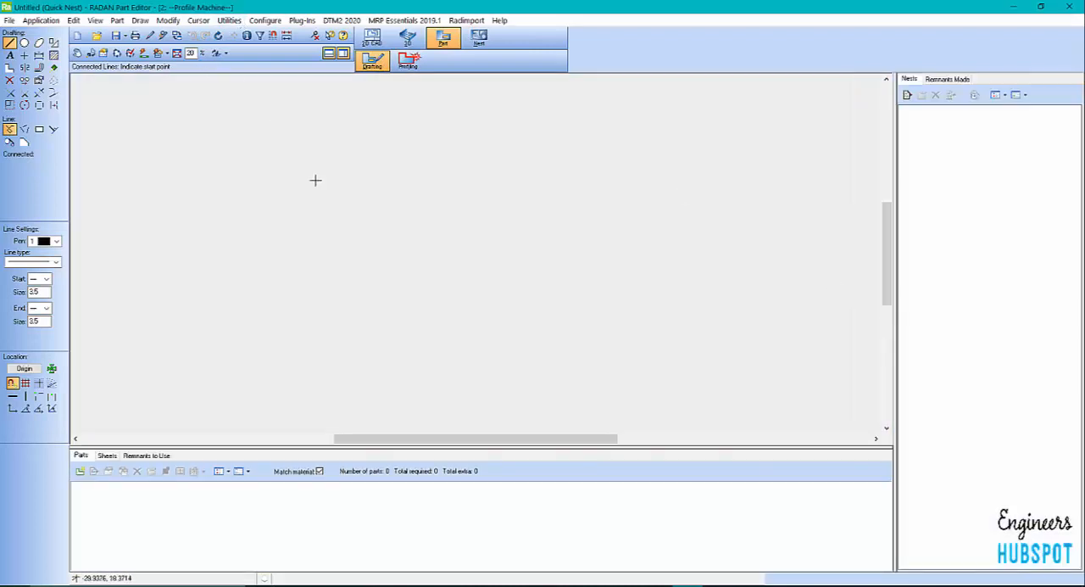
click(343, 55)
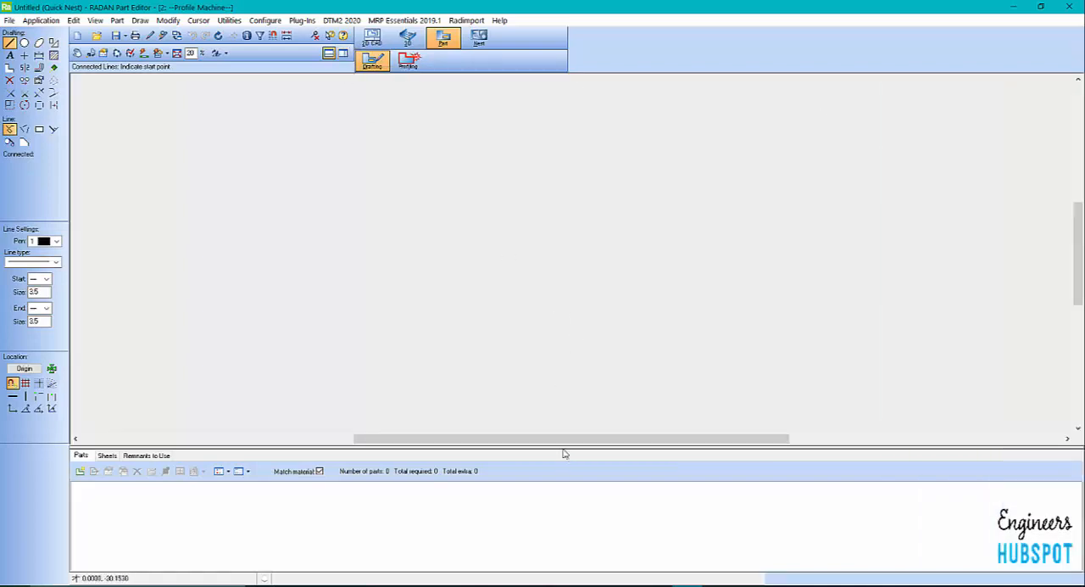
drag(565, 453, 567, 494)
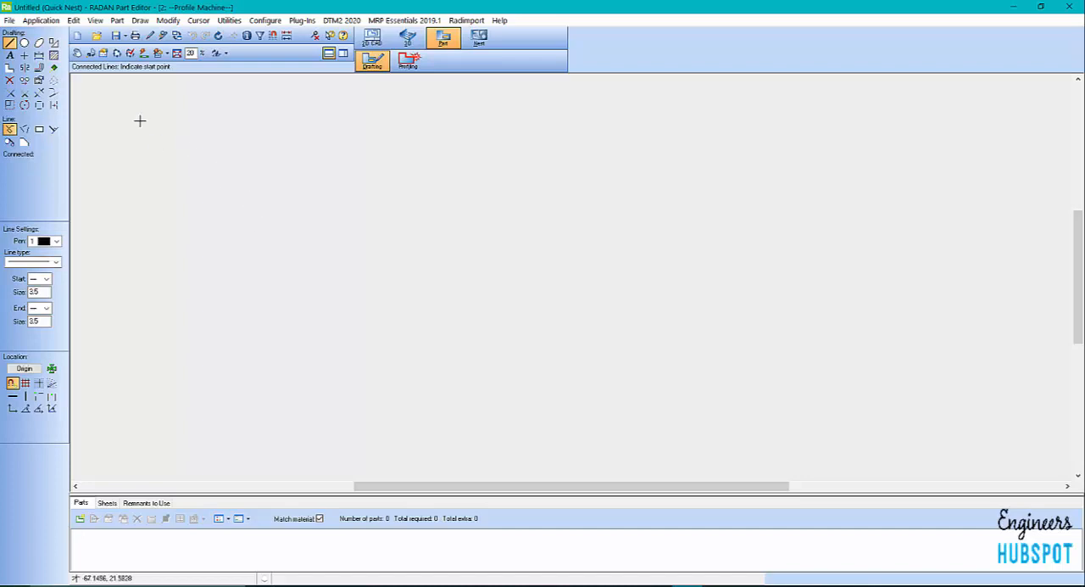
Start a new part and assign it the standard material Stainless Steel with a thickness of 0.08 in
click(10, 21)
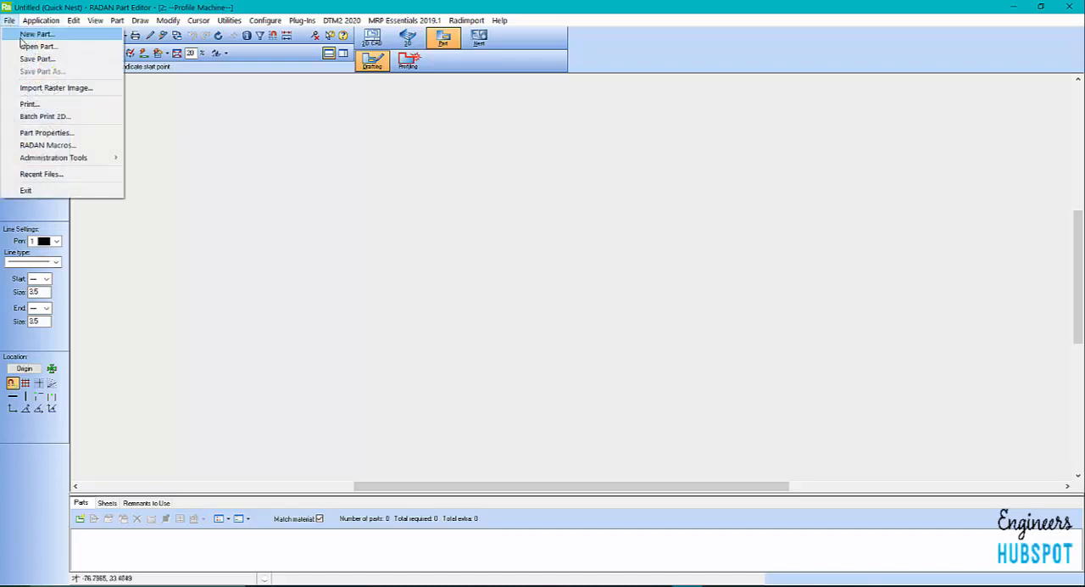
click(20, 34)
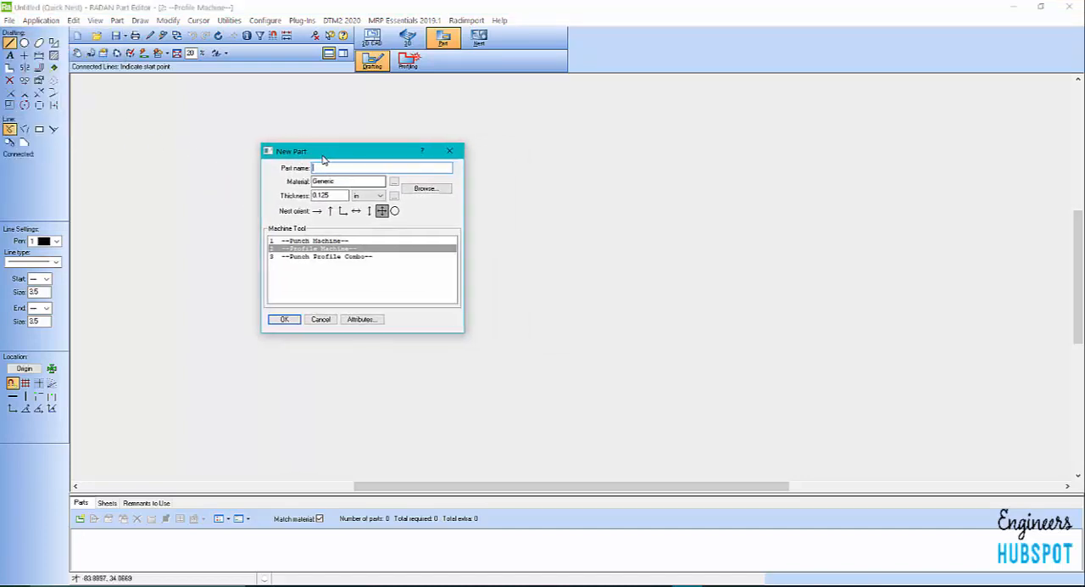
click(424, 188)
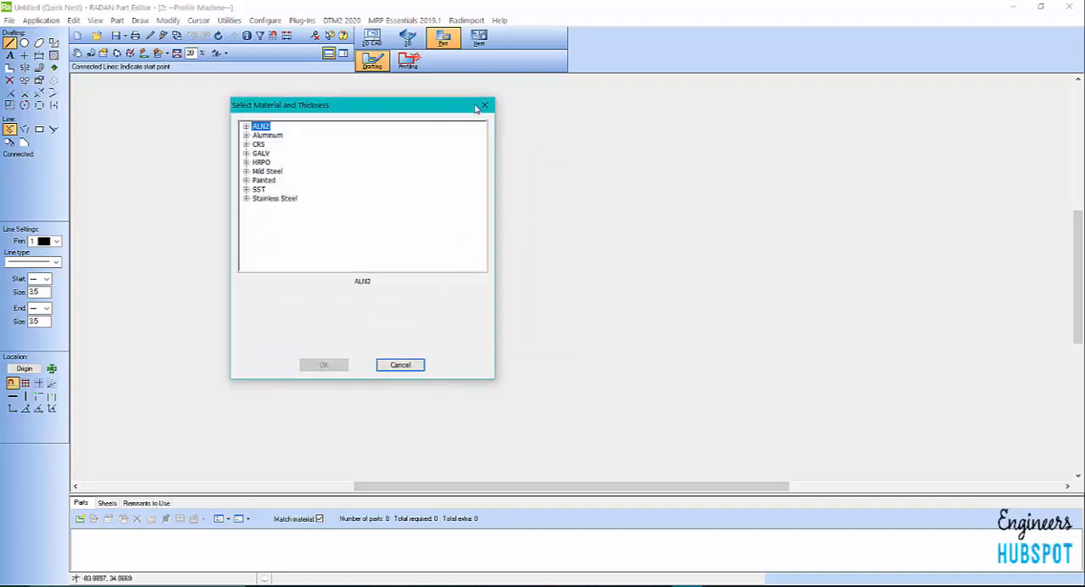
click(480, 108)
click(393, 182)
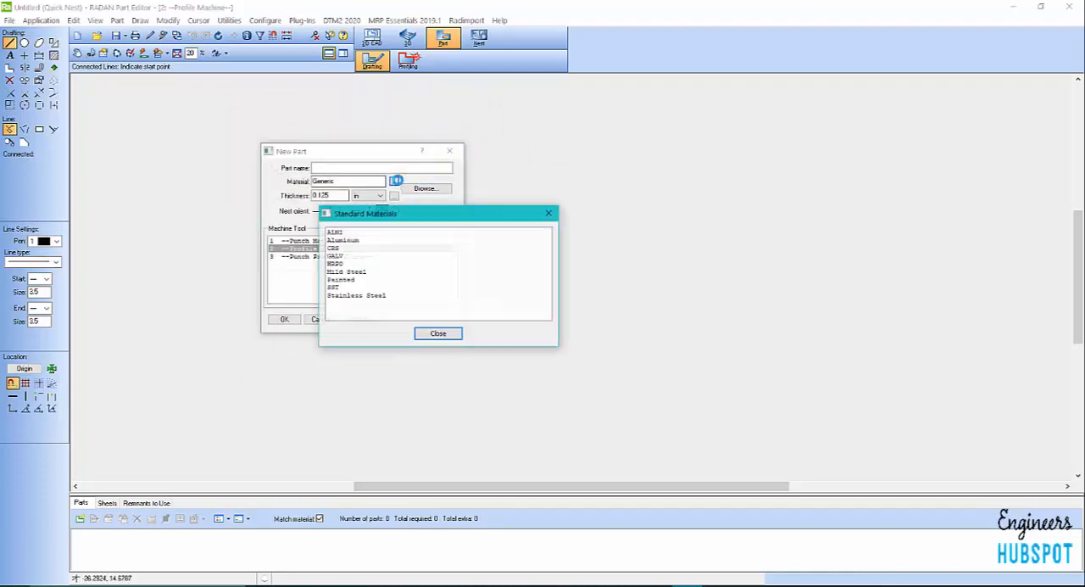
double_click(339, 248)
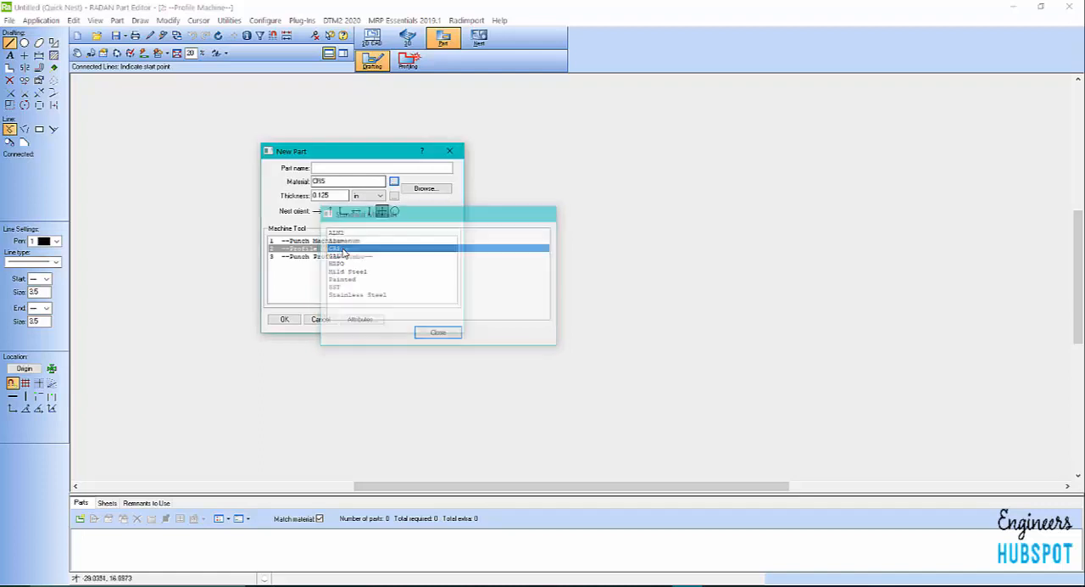
click(394, 182)
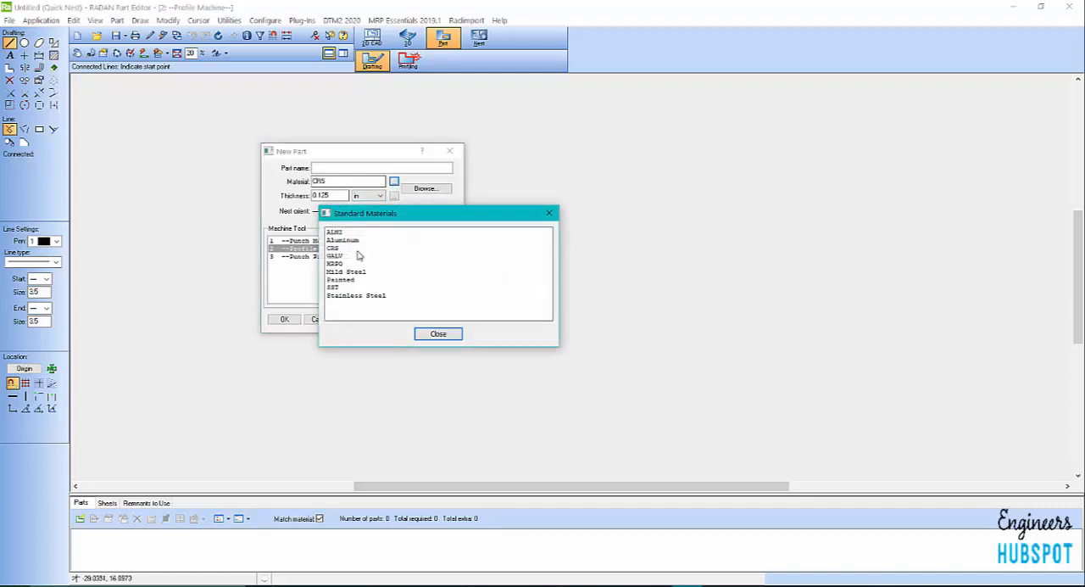
double_click(360, 295)
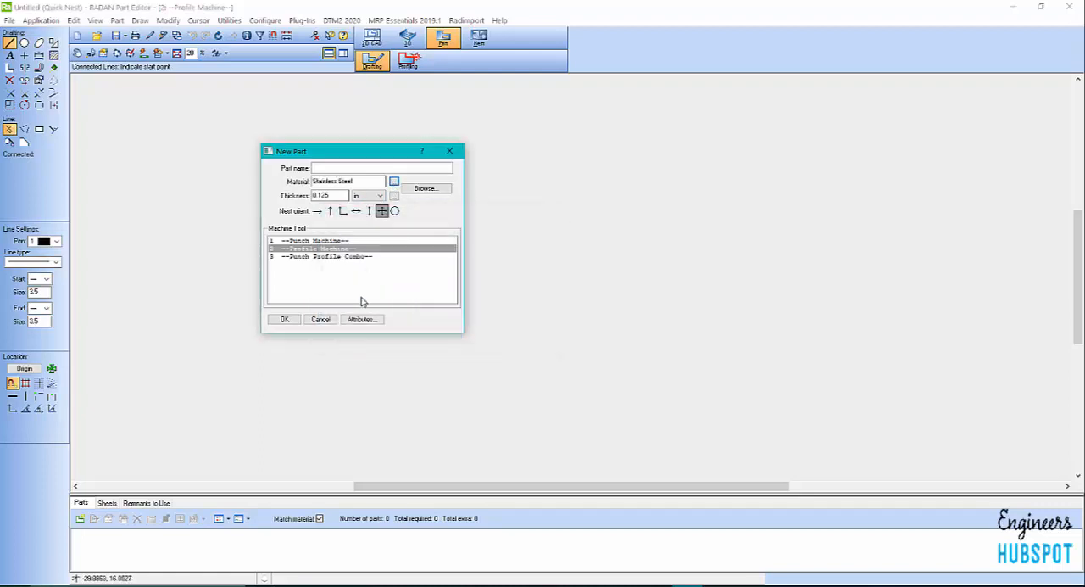
click(394, 196)
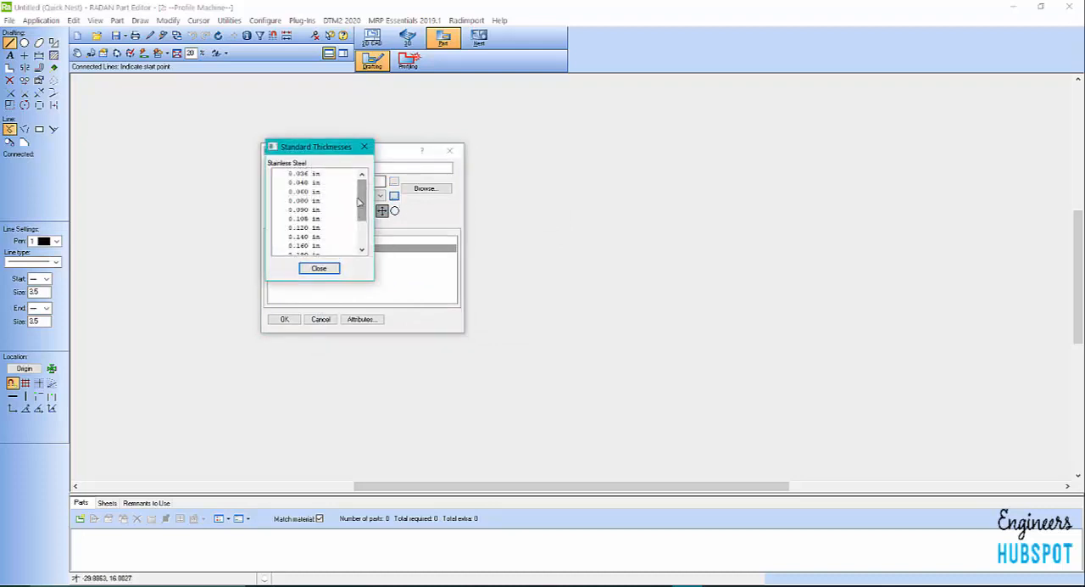
double_click(303, 201)
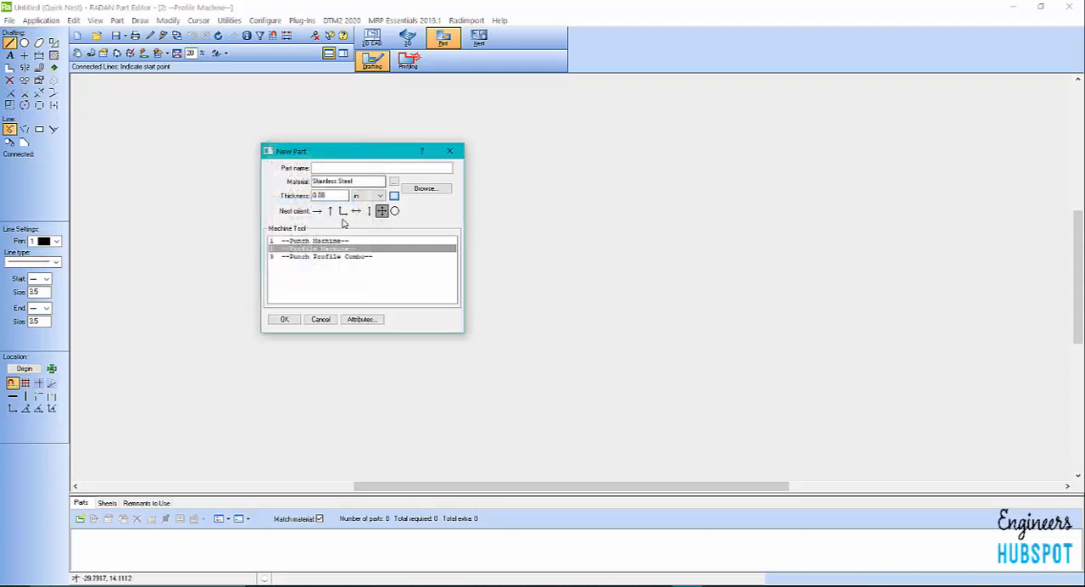
Name the new part BARR LEG, choose the Profile Machine as its machine tool and create it
click(350, 169)
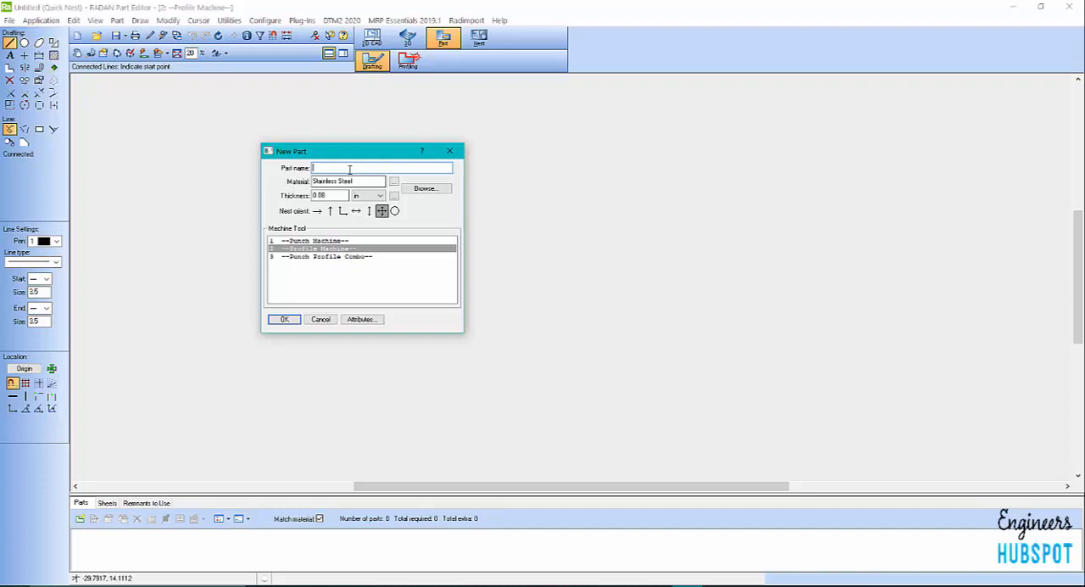
text(BARR-LEG)
key(BackSpace)
key(BackSpace)
key(BackSpace)
key(BackSpace)
text(LEG)
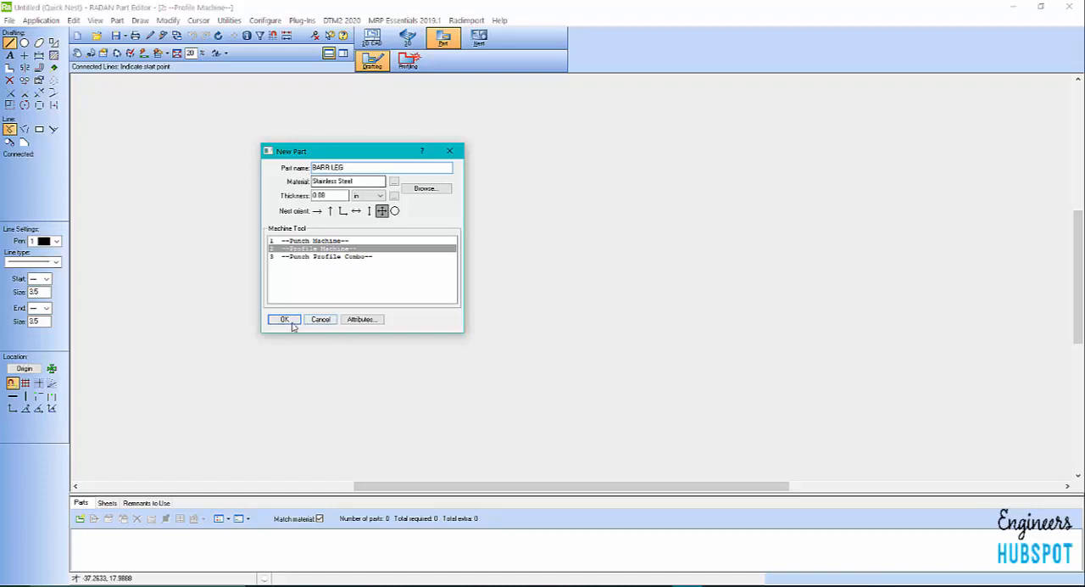
click(323, 248)
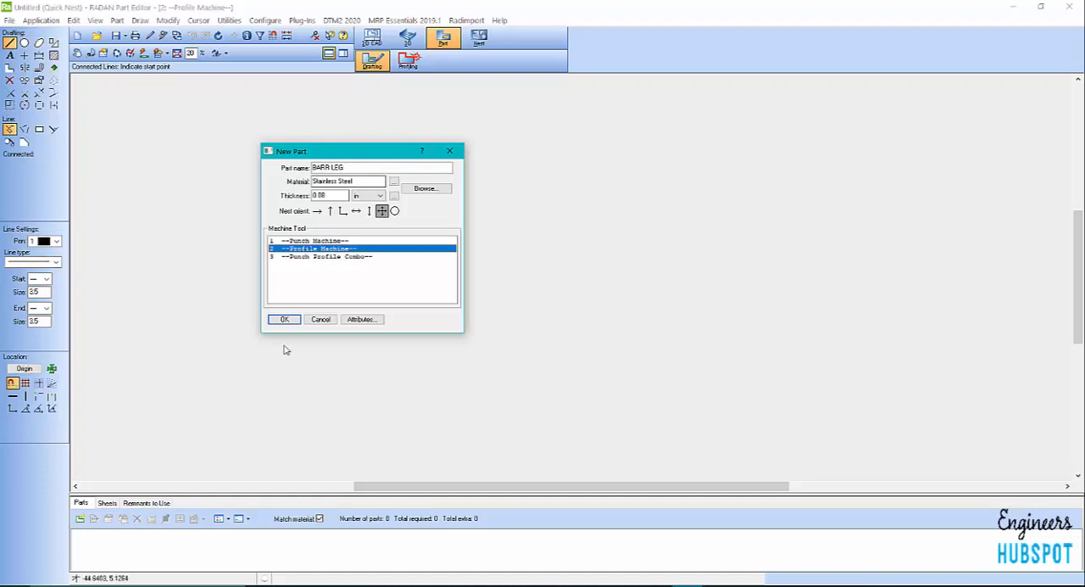
click(284, 319)
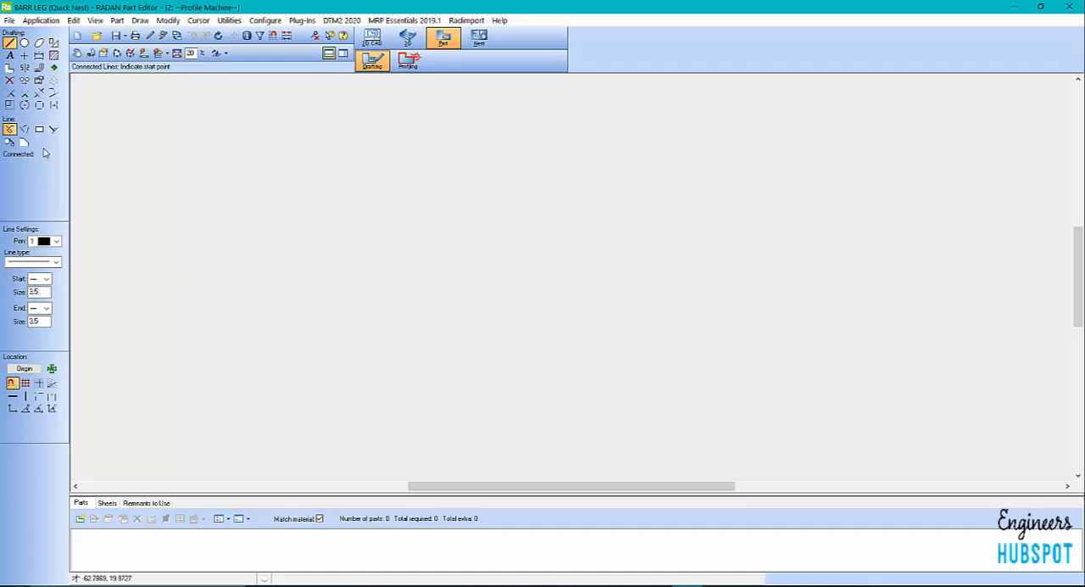
Try the centre-and-radius circle with a radius of .25 and a diameter of 1.0, and enable X/Y coordinate entry for its location
click(11, 44)
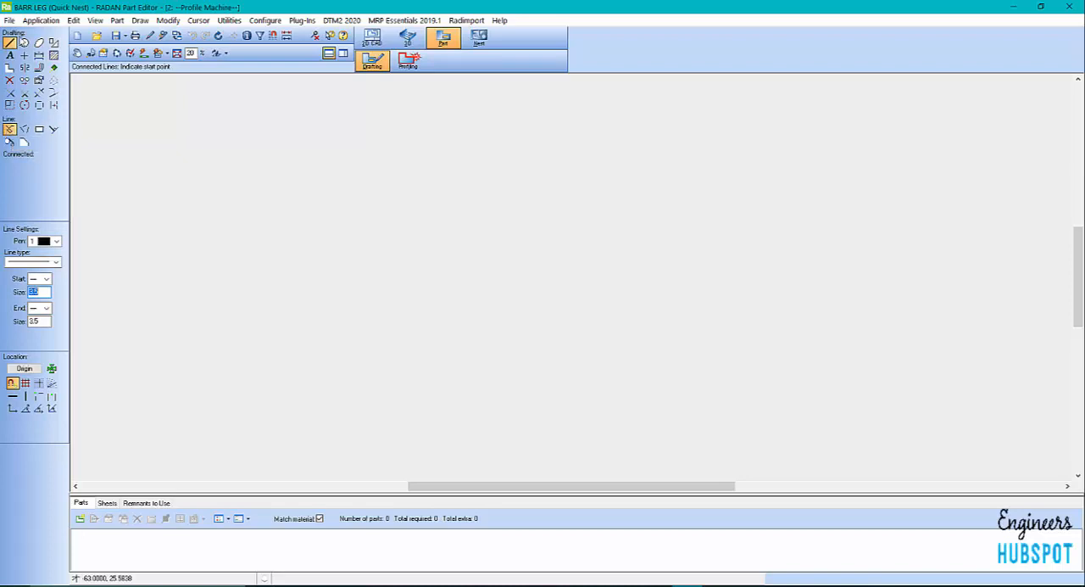
click(24, 42)
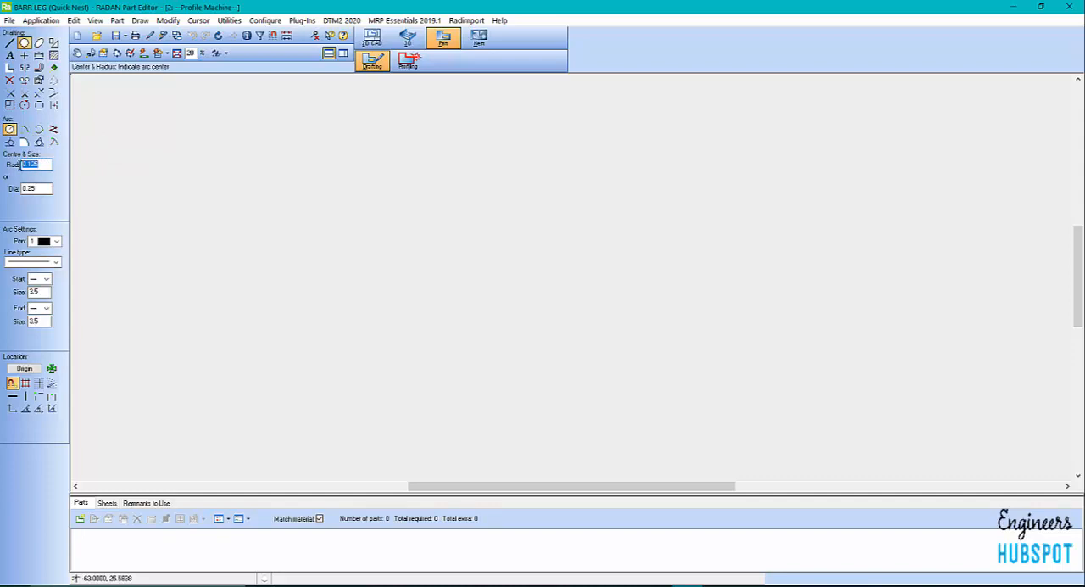
text(.25)
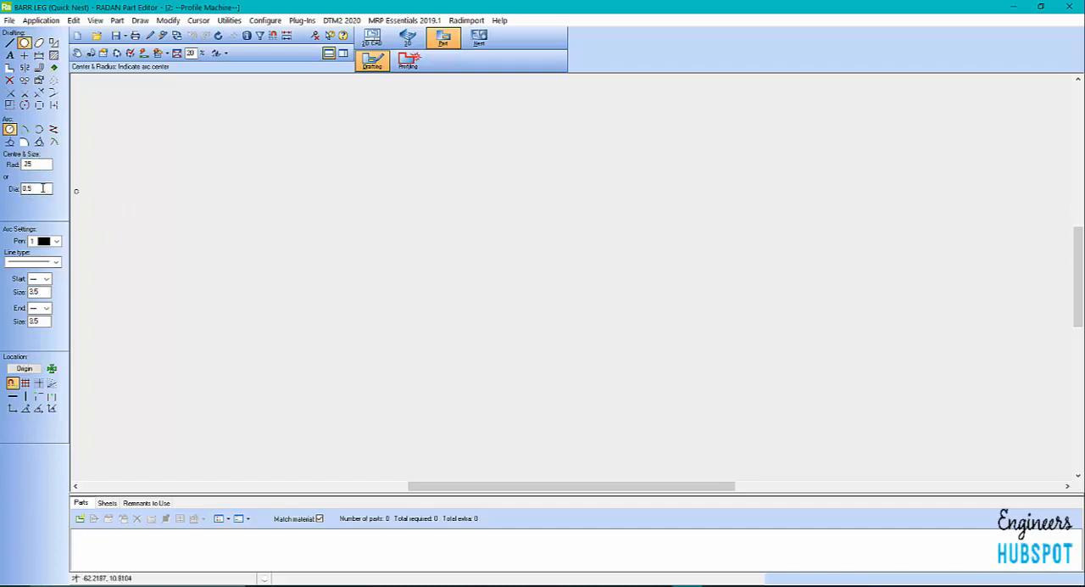
drag(42, 188, 19, 188)
text(1.0)
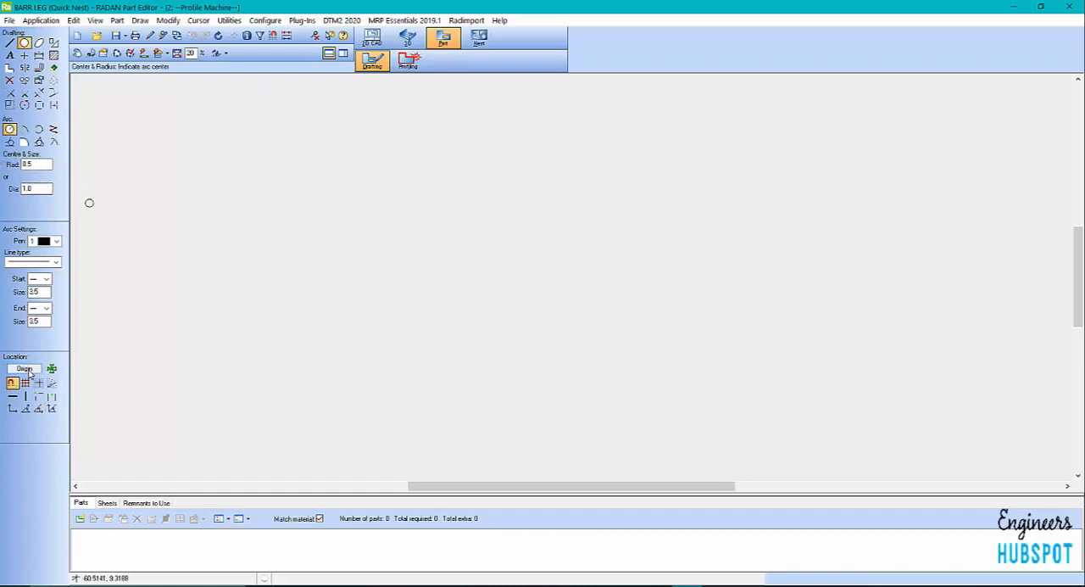
click(12, 409)
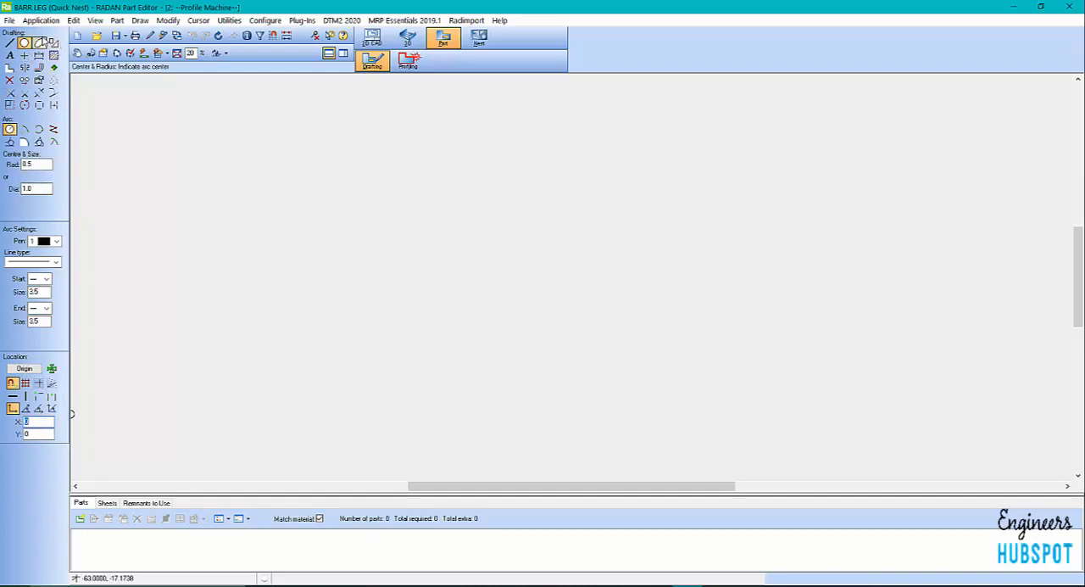
Start a rectangle with corner details, move its settings clear of the drawing and choose the notched corner form
click(53, 42)
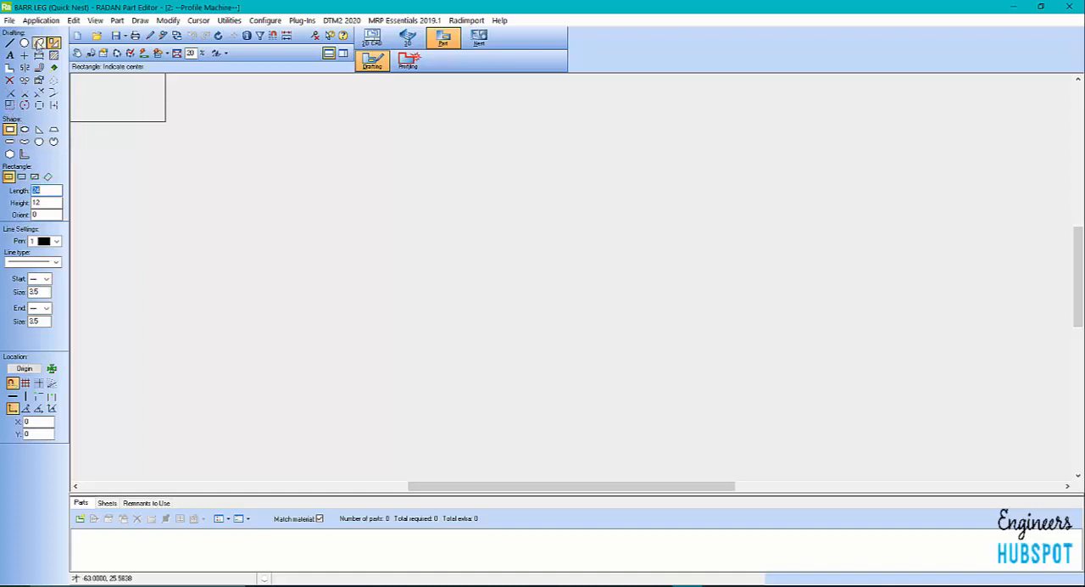
click(9, 67)
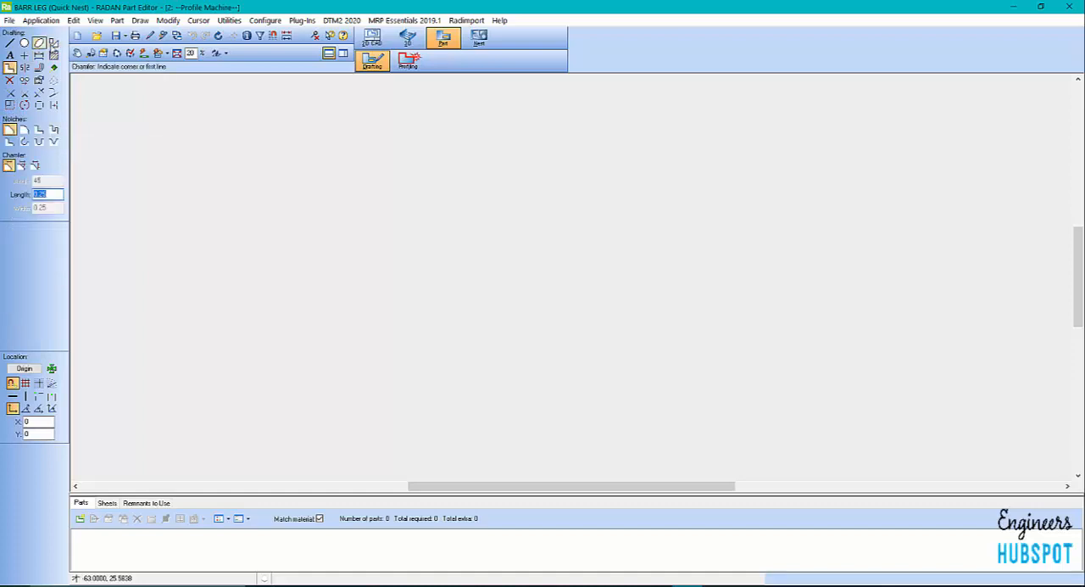
click(54, 43)
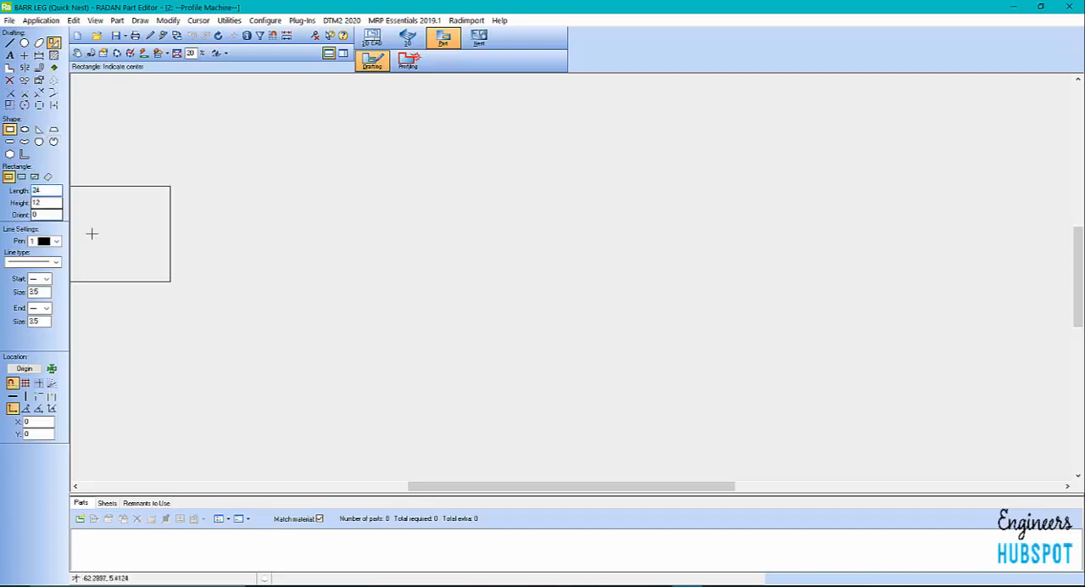
click(25, 129)
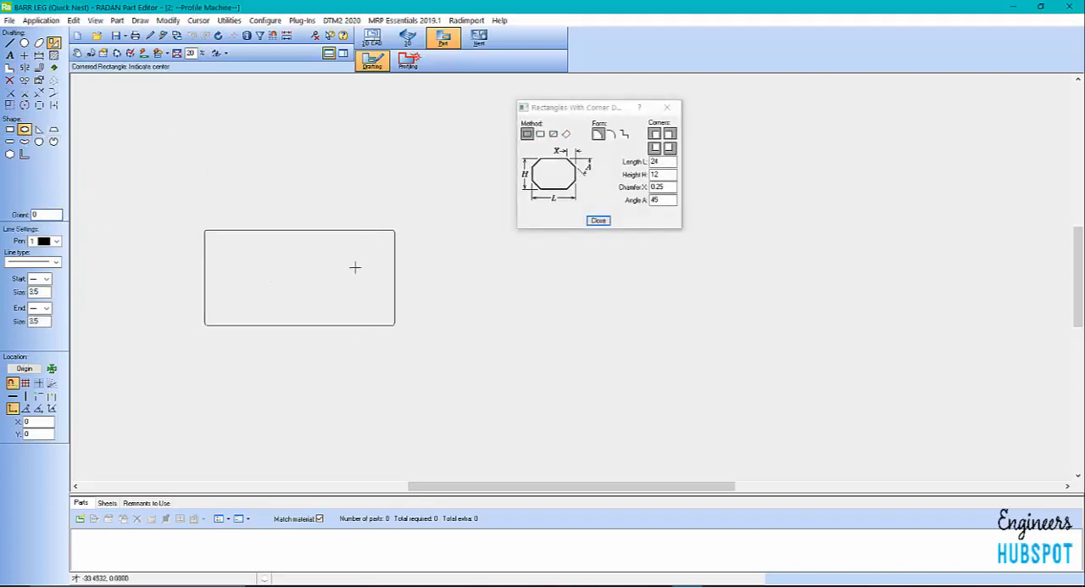
drag(577, 107, 292, 138)
click(400, 161)
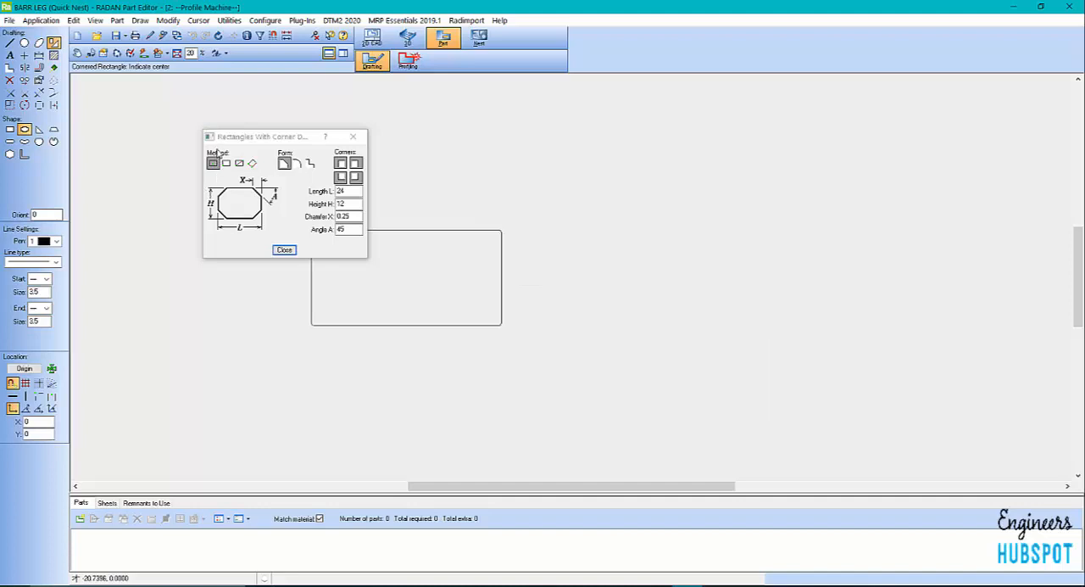
drag(248, 139, 134, 84)
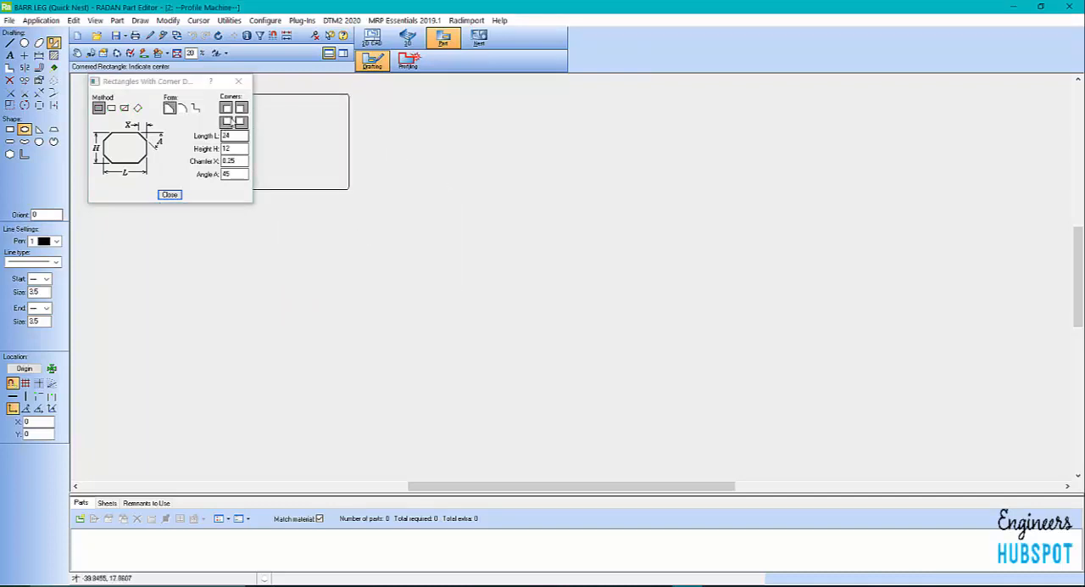
click(195, 107)
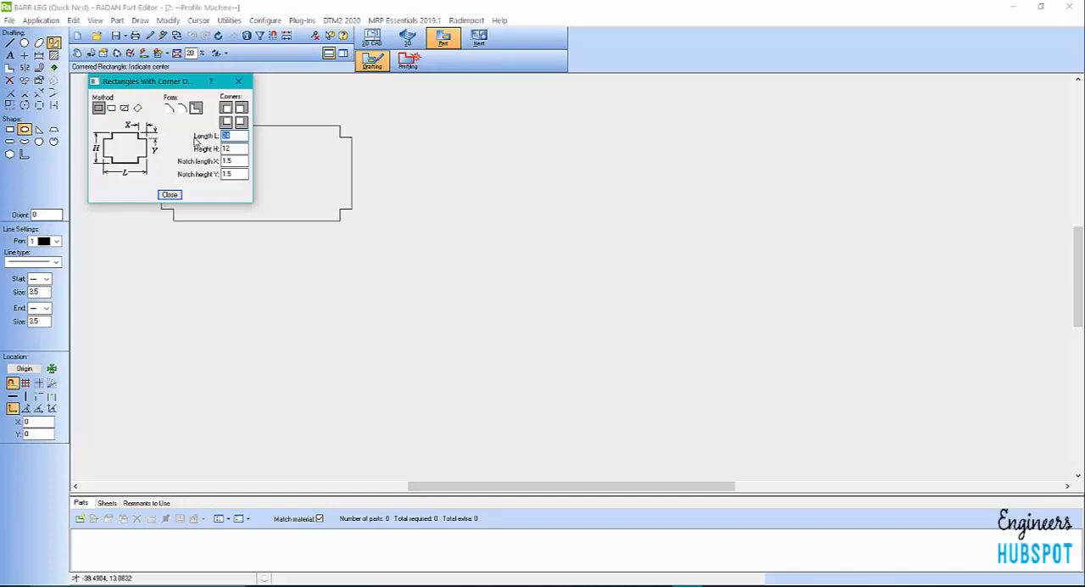
Draw a notched rectangle 36 long and 4.0 high with .50 by .50 corner notches in the middle of the drawing area
text(38)
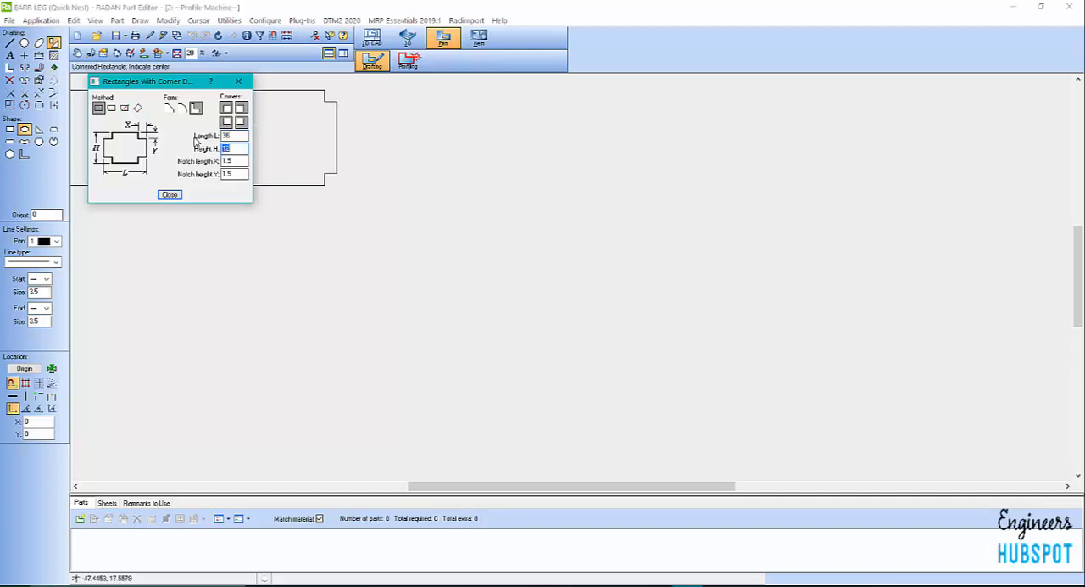
text(4)
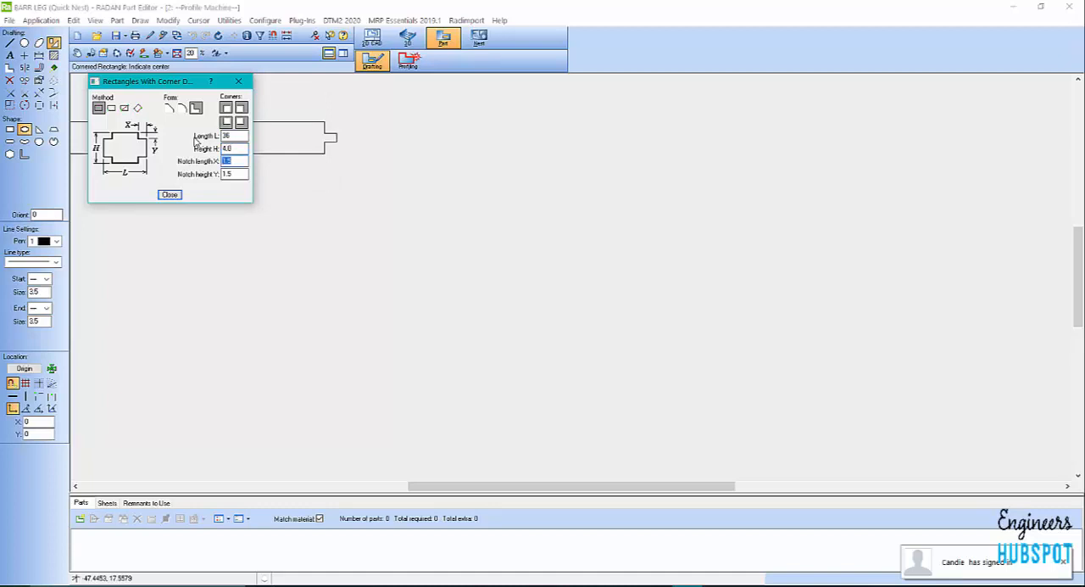
text(.50)
key(Tab)
text(.50)
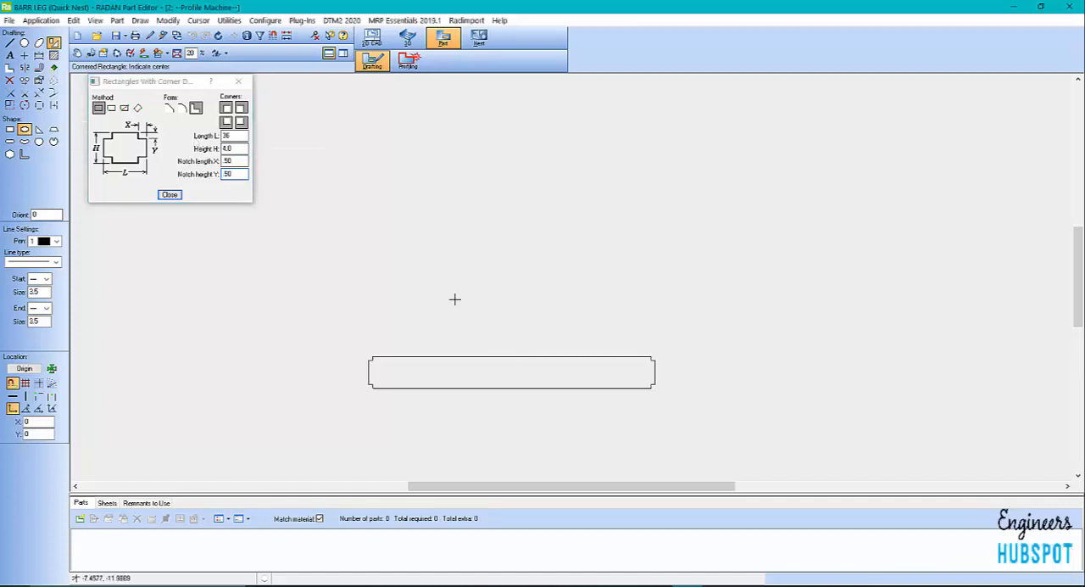
scroll(416, 284, up, 2)
click(460, 295)
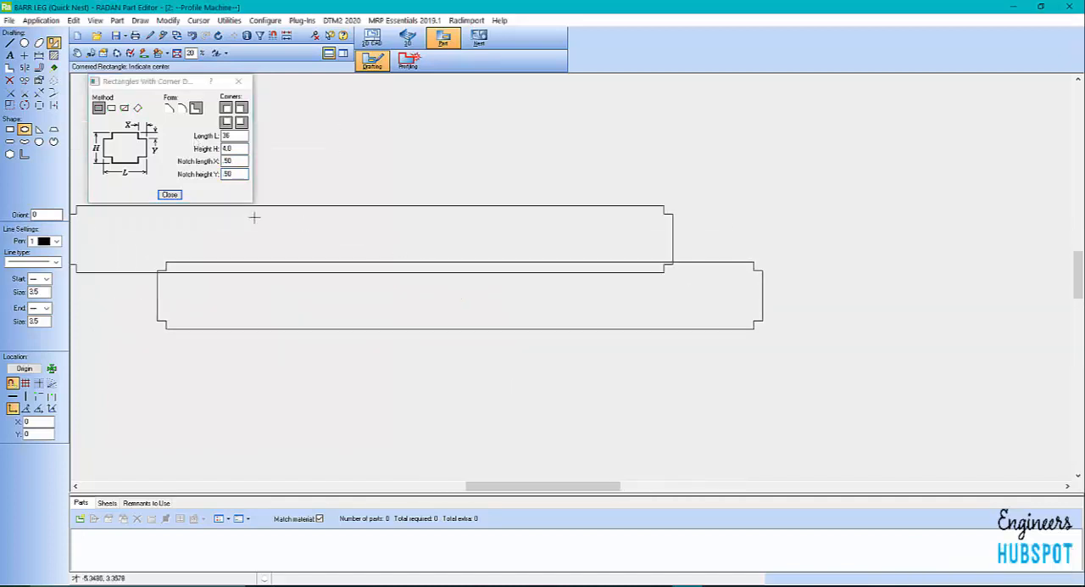
click(169, 194)
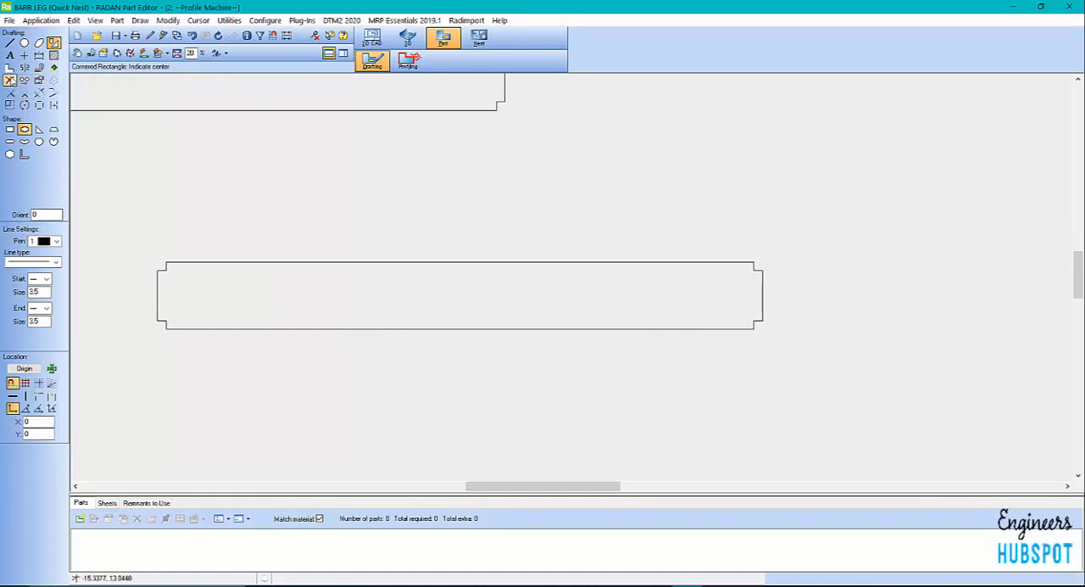
Delete the extra rectangle above the notched profile and create a parallel line 12.5 from the profile's left end edge
click(10, 80)
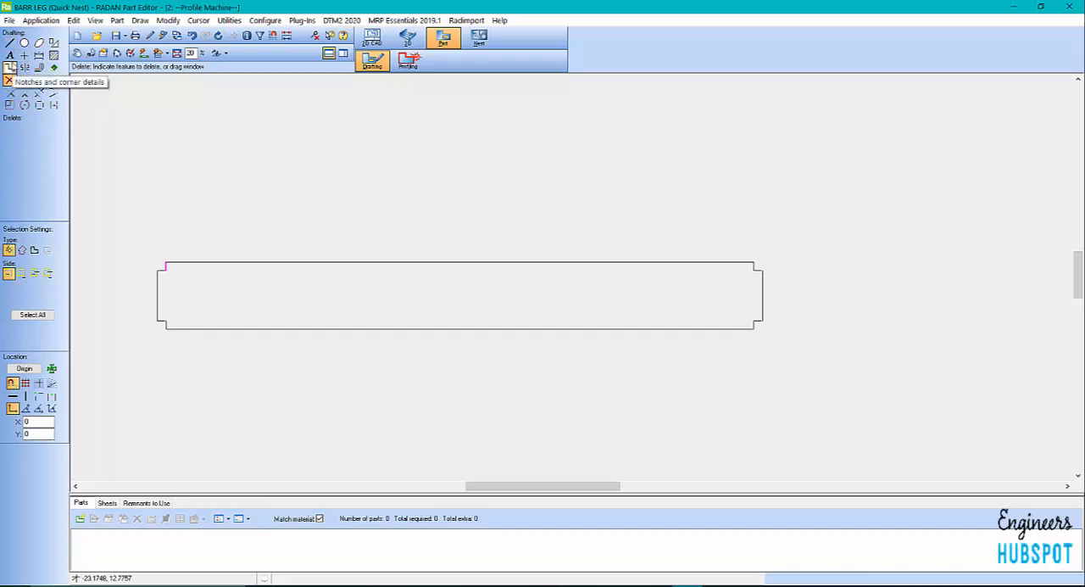
click(39, 68)
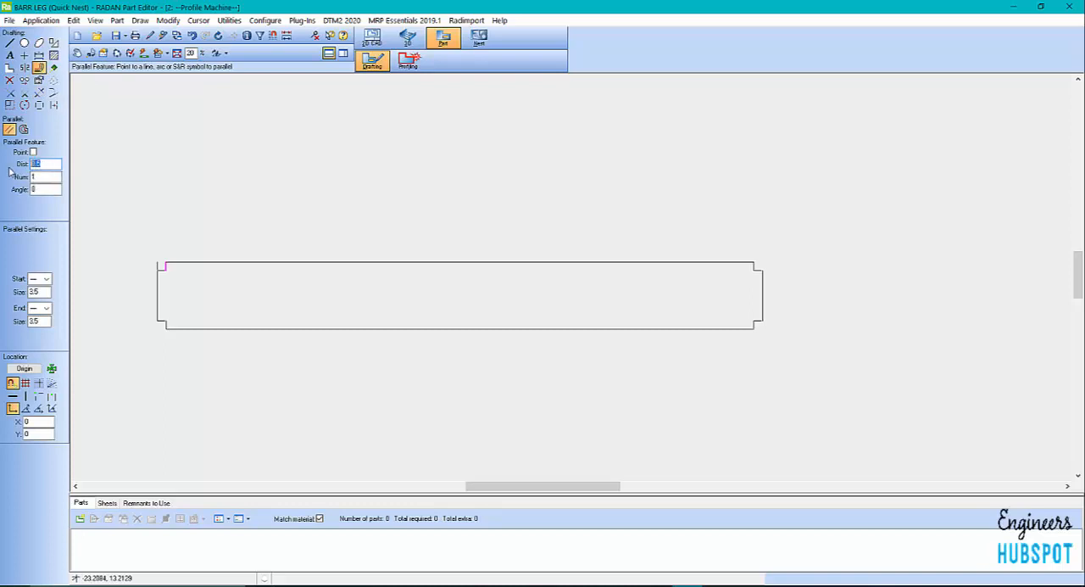
text(12.5)
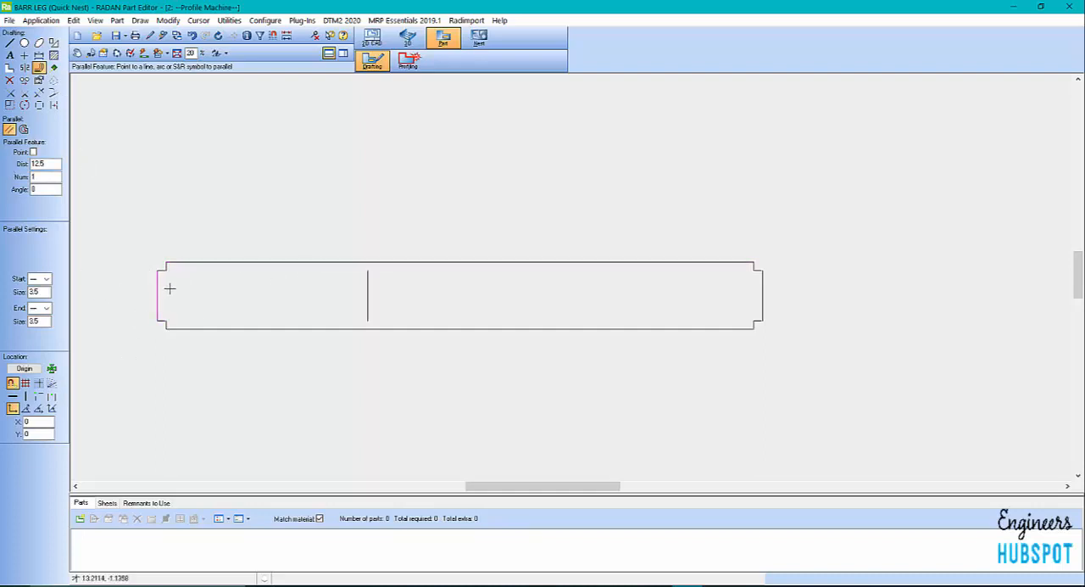
click(164, 287)
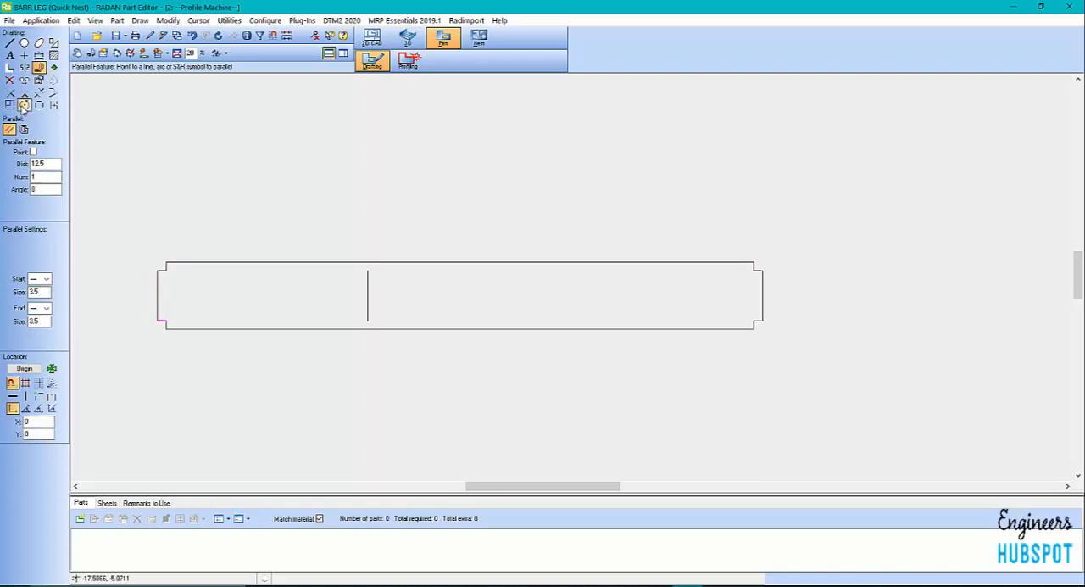
click(9, 80)
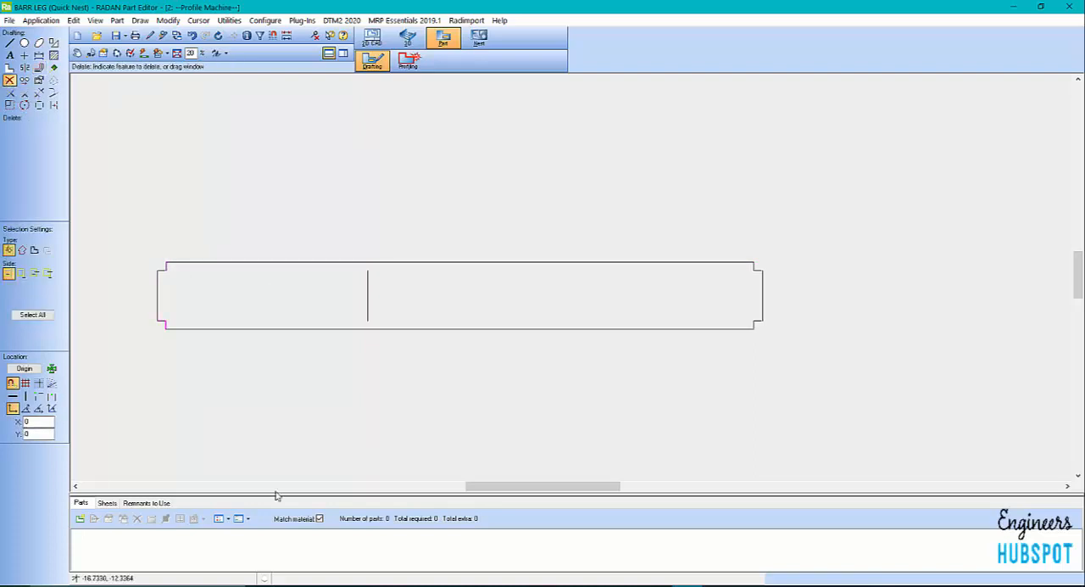
scroll(380, 334, up, 5)
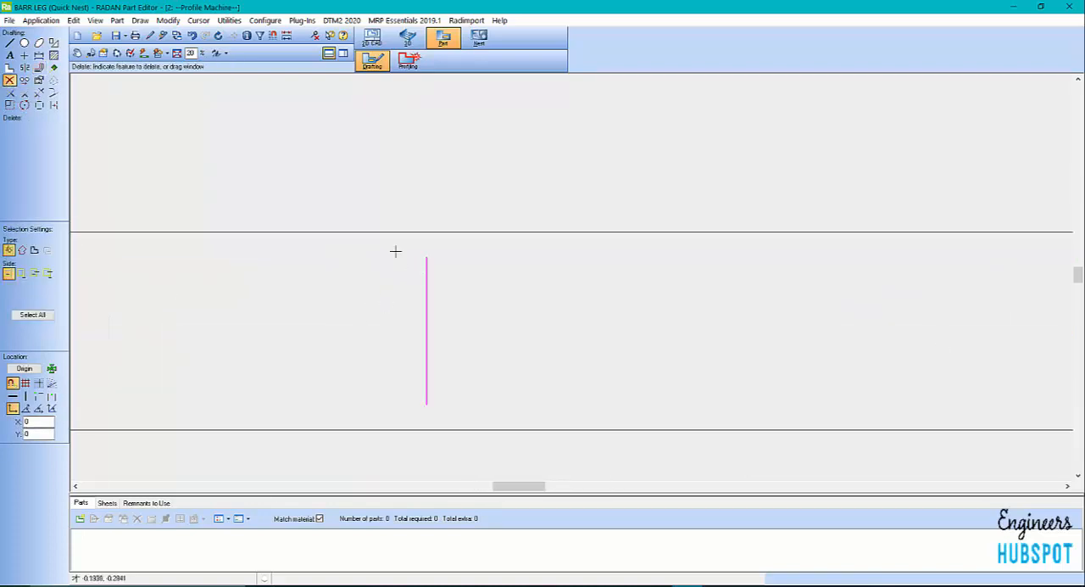
scroll(396, 251, up, 1)
scroll(437, 237, down, 9)
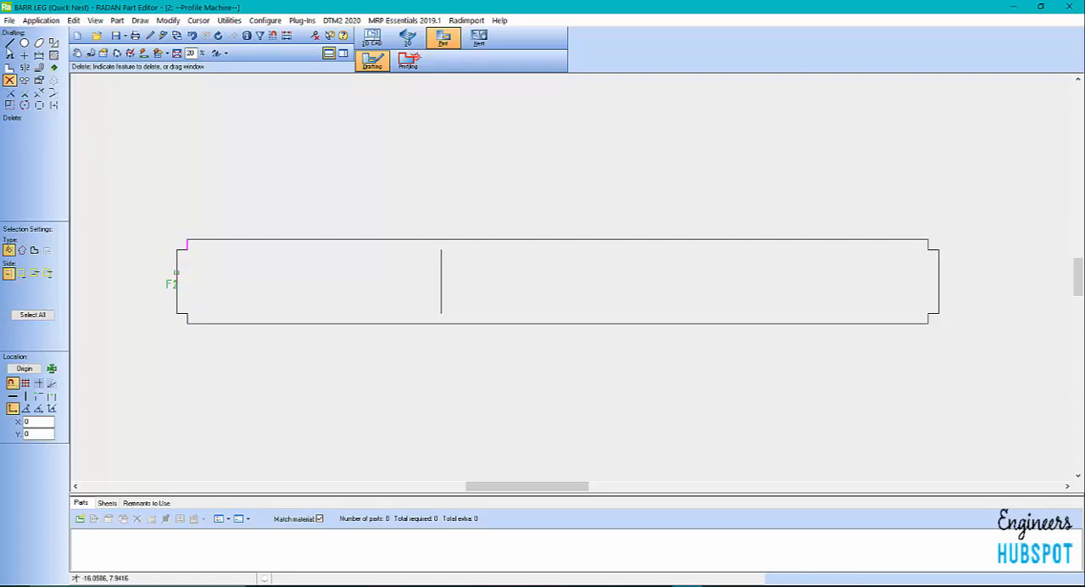
scroll(297, 271, up, 1)
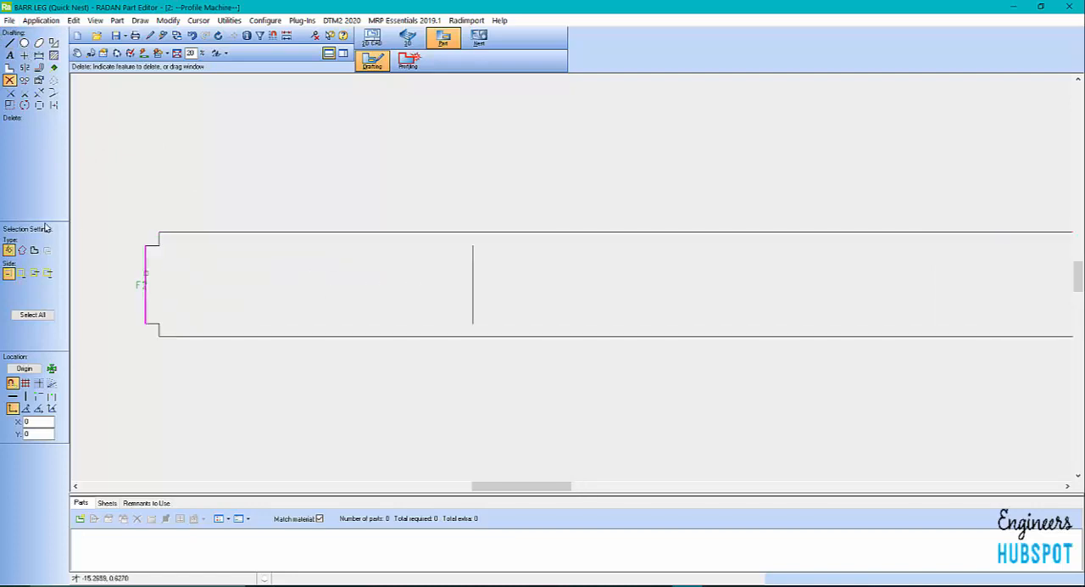
Place a 2.0 diameter circle at X 3, Y 0 from an origin on the midpoint of the vertical line inside the profile
click(24, 42)
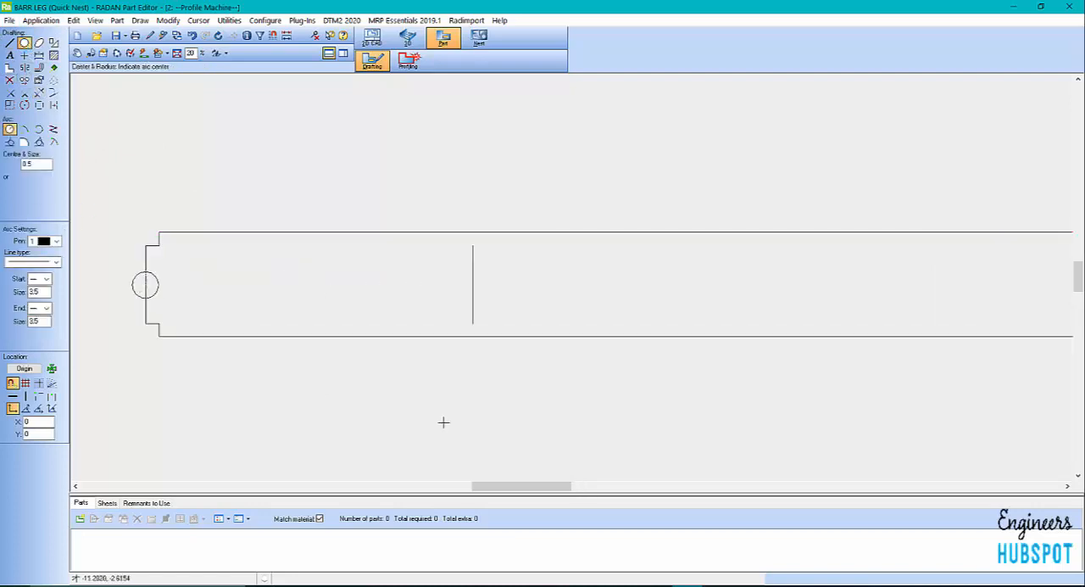
scroll(266, 408, down, 3)
scroll(397, 407, up, 2)
click(36, 189)
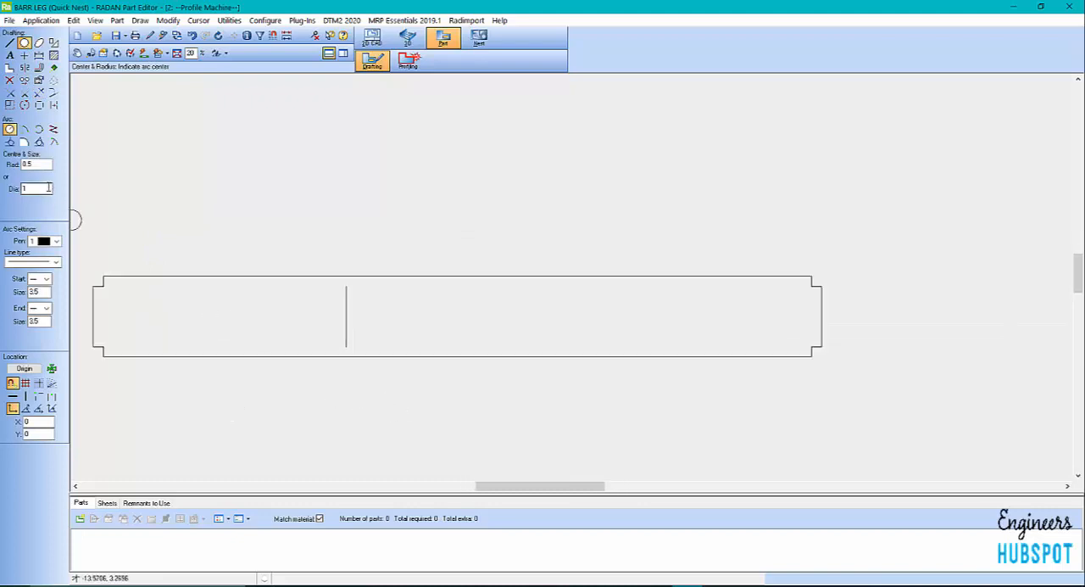
text(2.0)
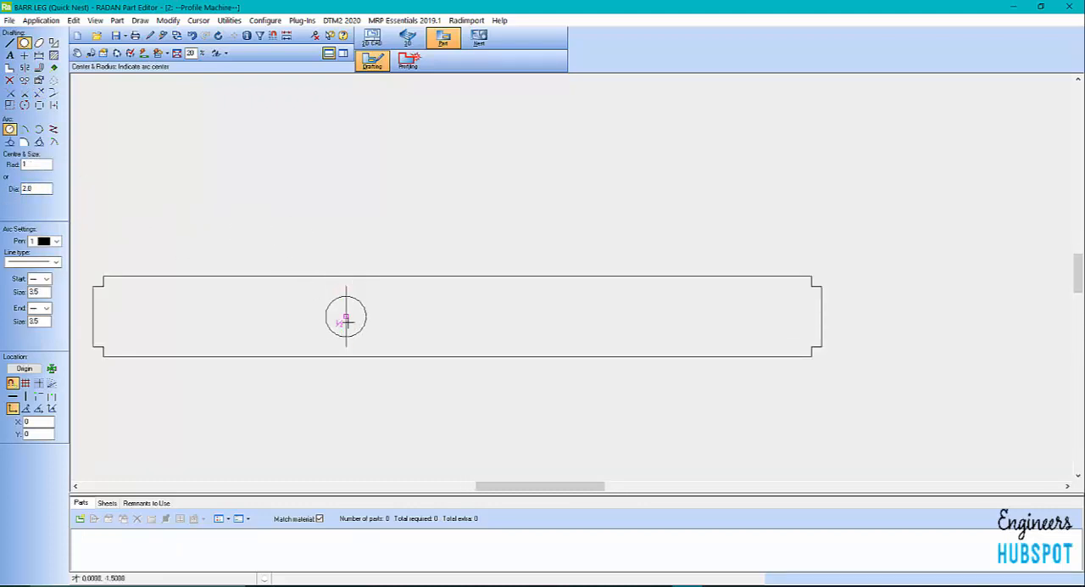
click(24, 368)
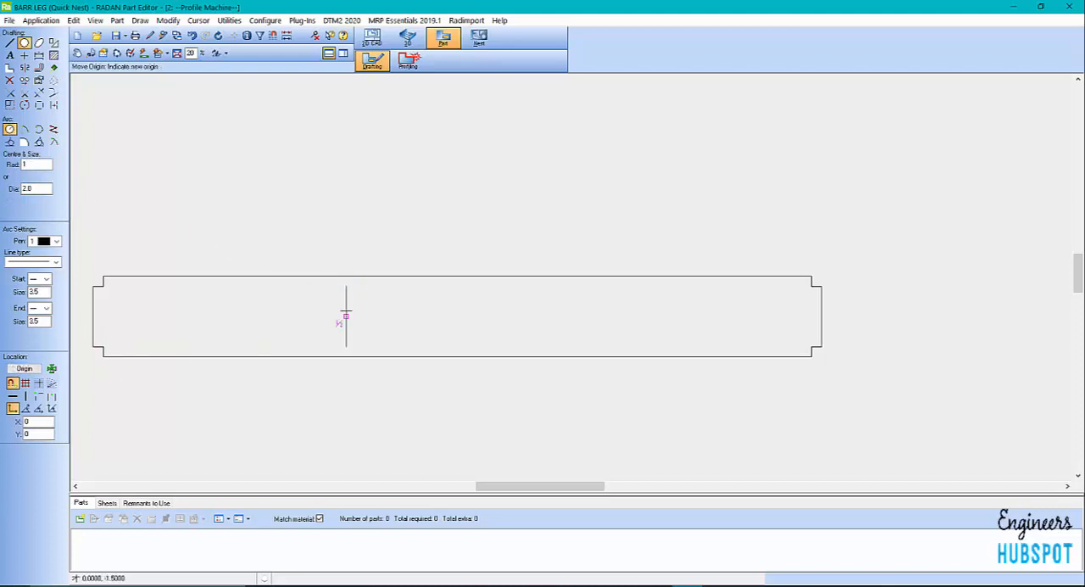
click(343, 322)
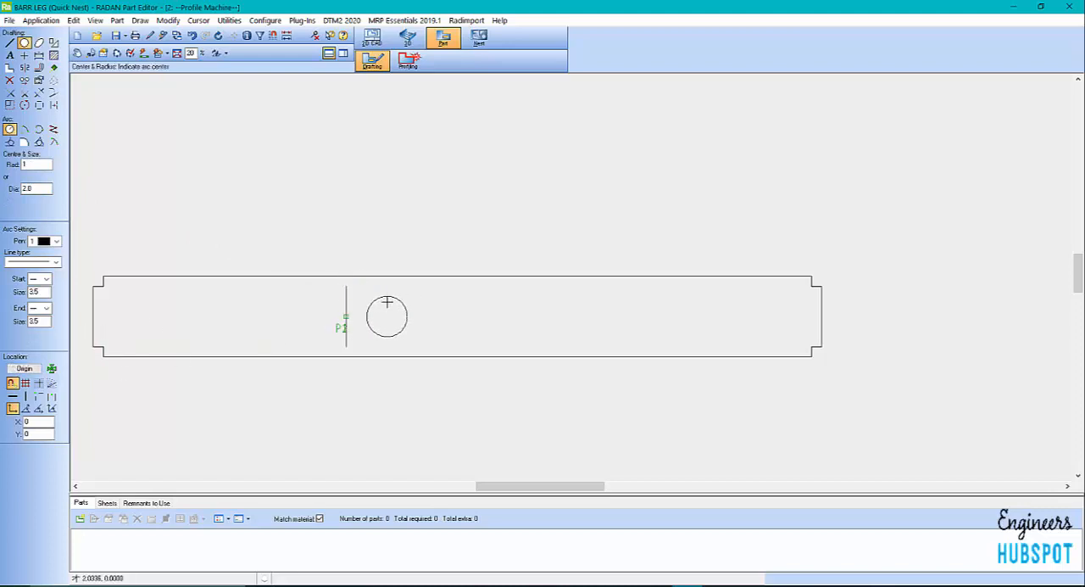
double_click(35, 422)
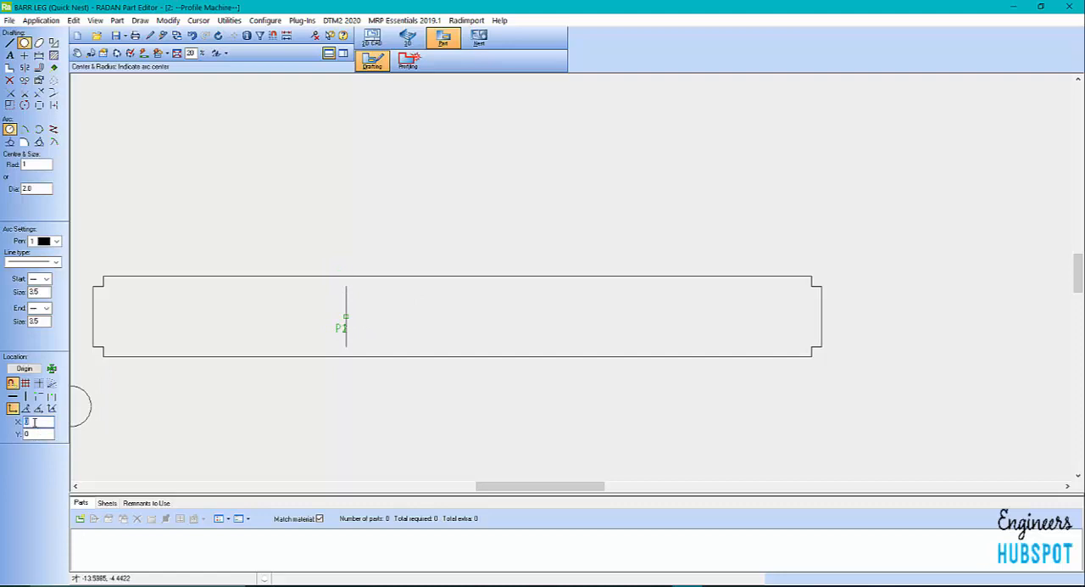
text(3)
key(Tab)
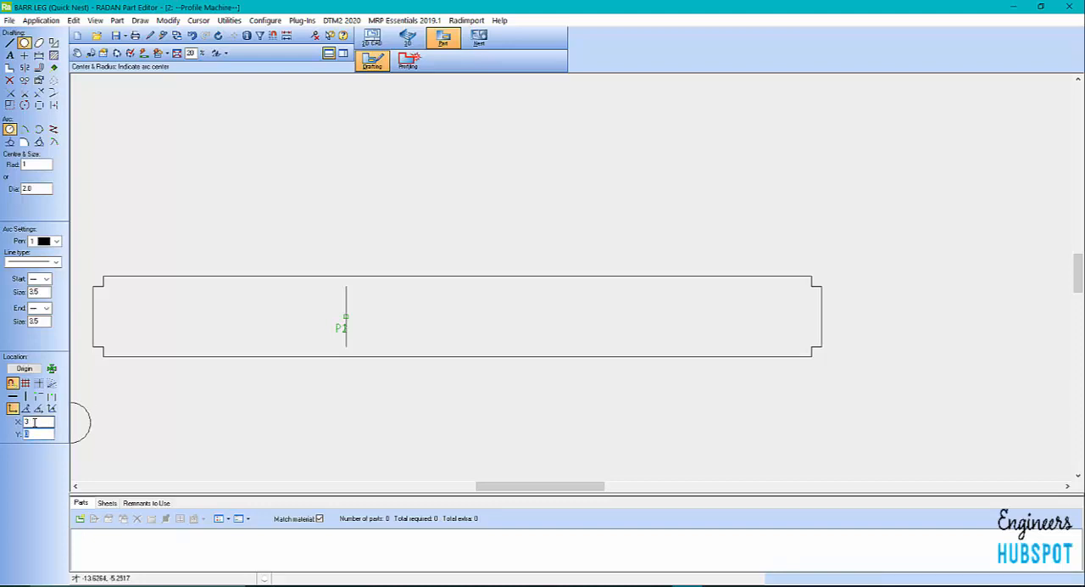
key(Return)
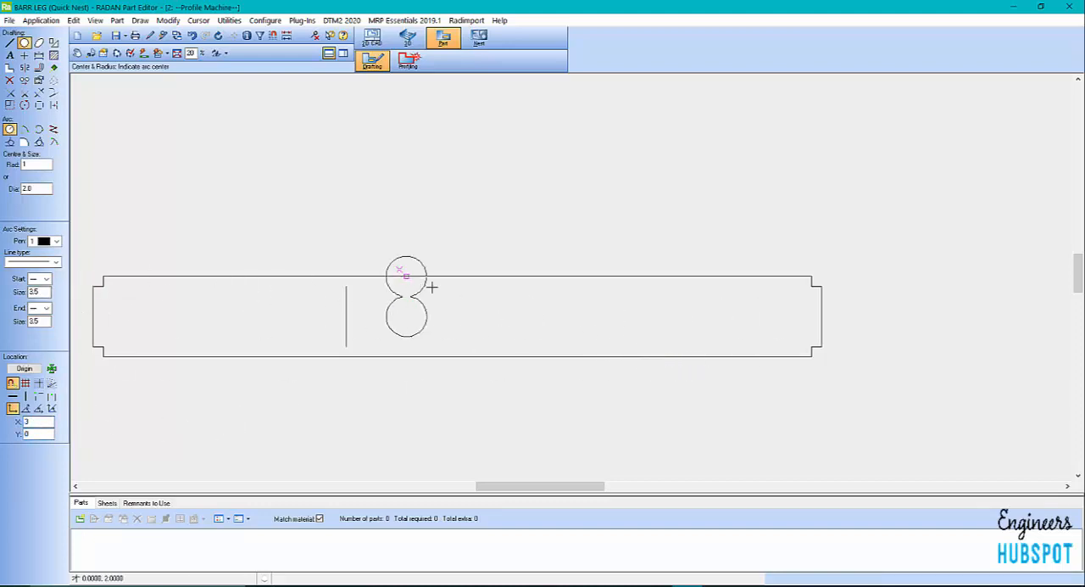
Move the origin to the midpoint of the profile's right end edge and place a 2.0 diameter circle at X -3, Y 0
click(49, 368)
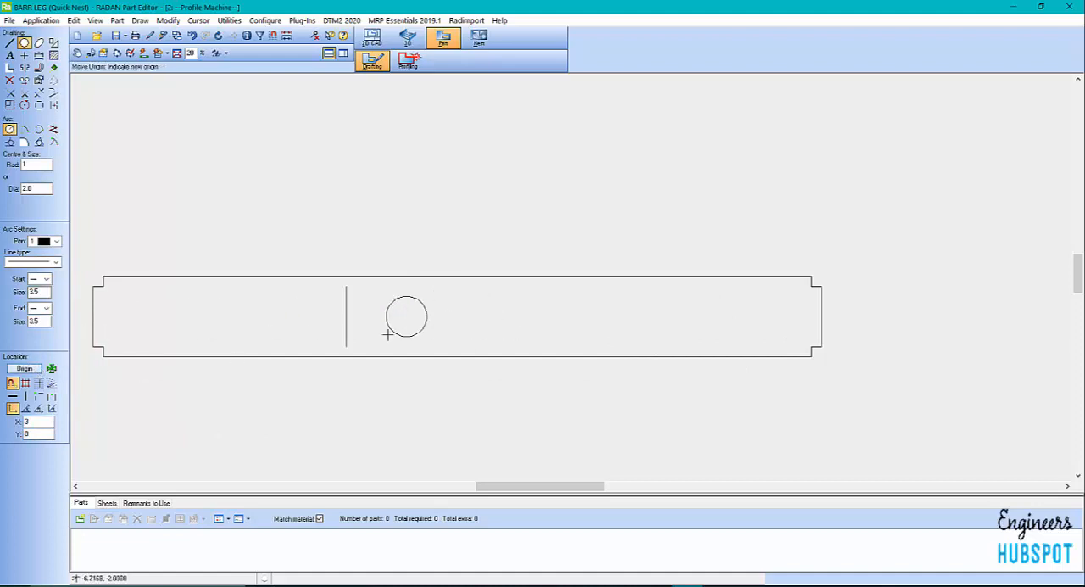
click(819, 316)
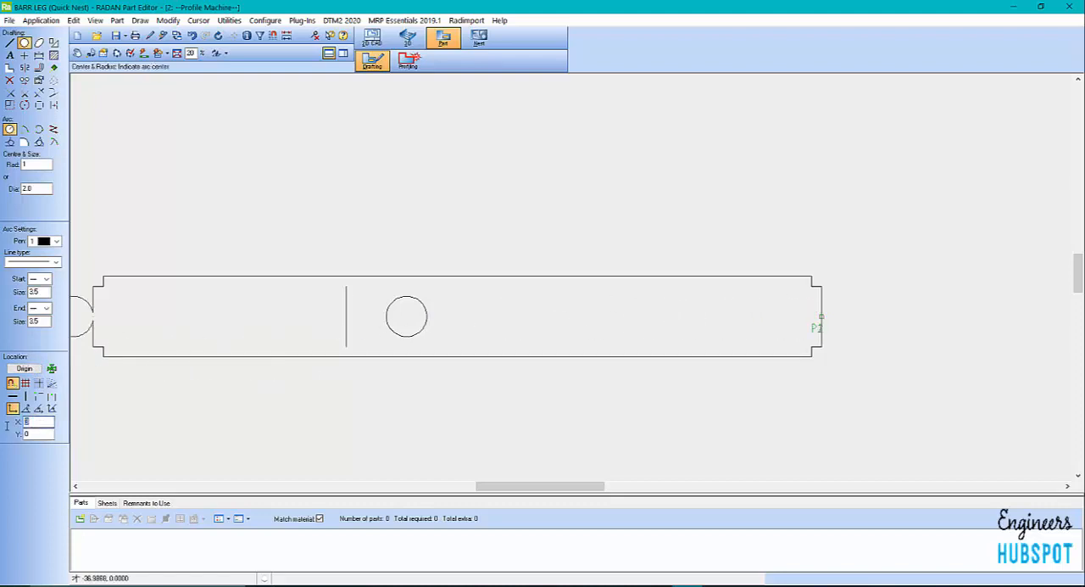
key(Tab)
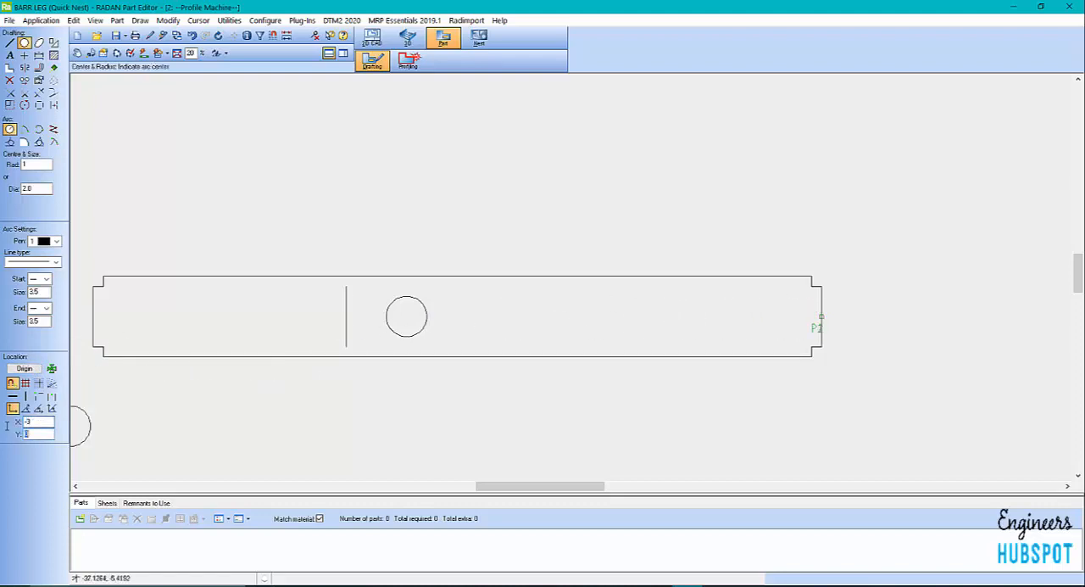
key(Return)
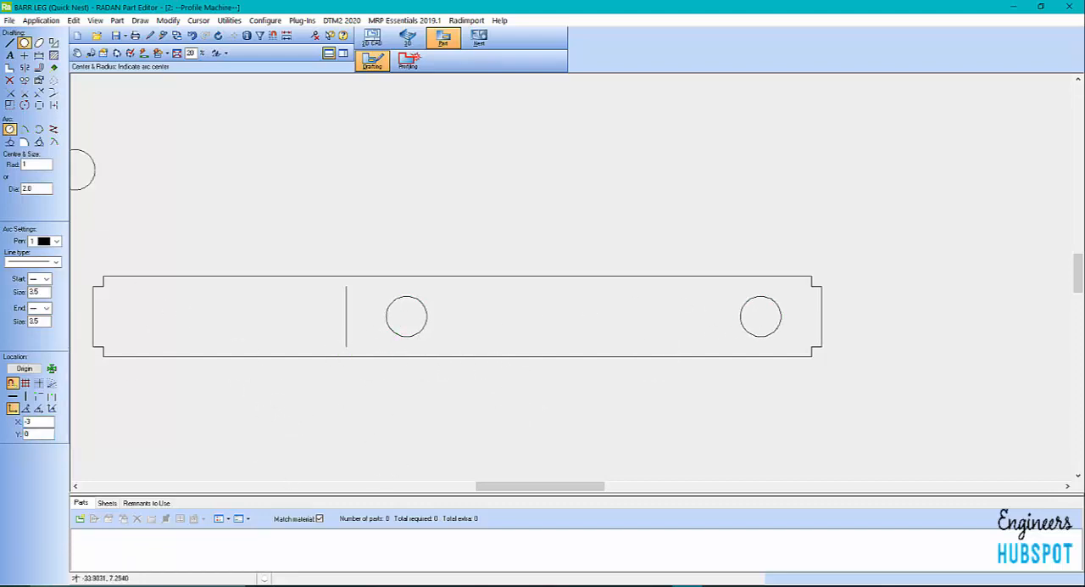
Examine the profile and its upper-left corner notch up close
click(12, 46)
scroll(349, 417, down, 5)
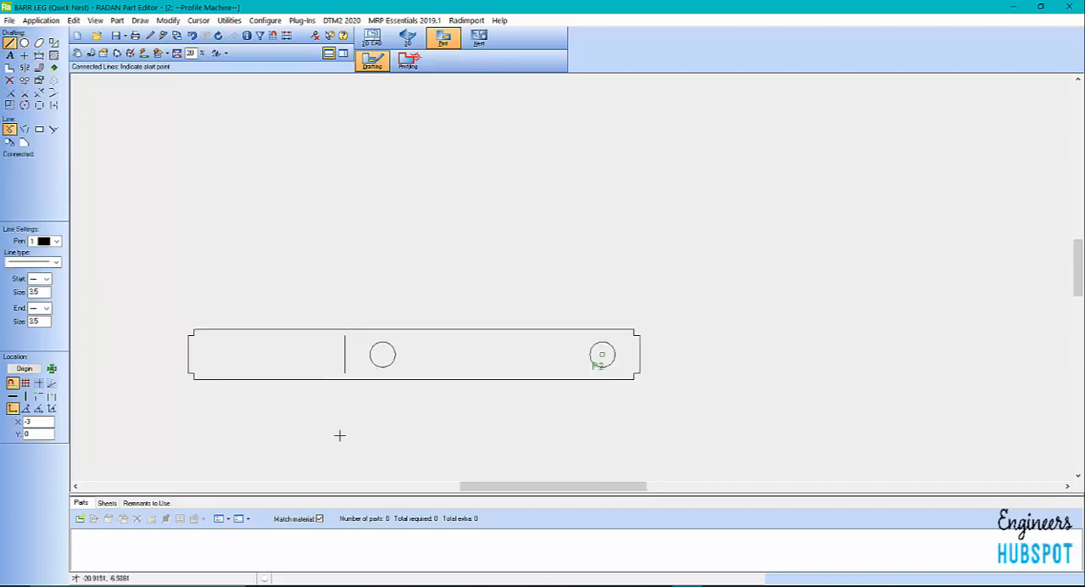
scroll(339, 435, up, 5)
scroll(357, 436, down, 3)
scroll(381, 427, up, 2)
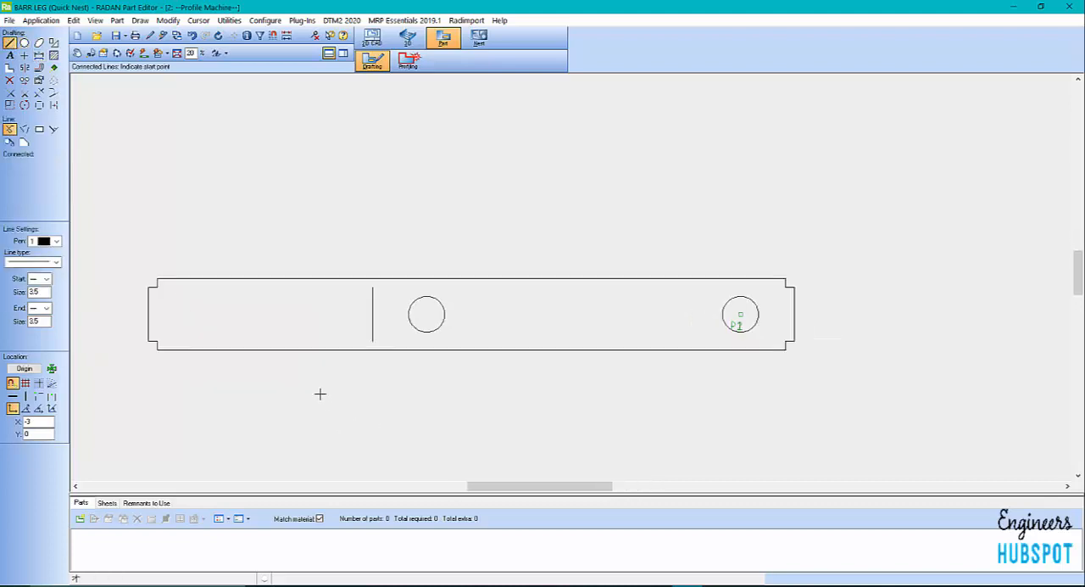
scroll(319, 392, up, 1)
scroll(114, 281, up, 3)
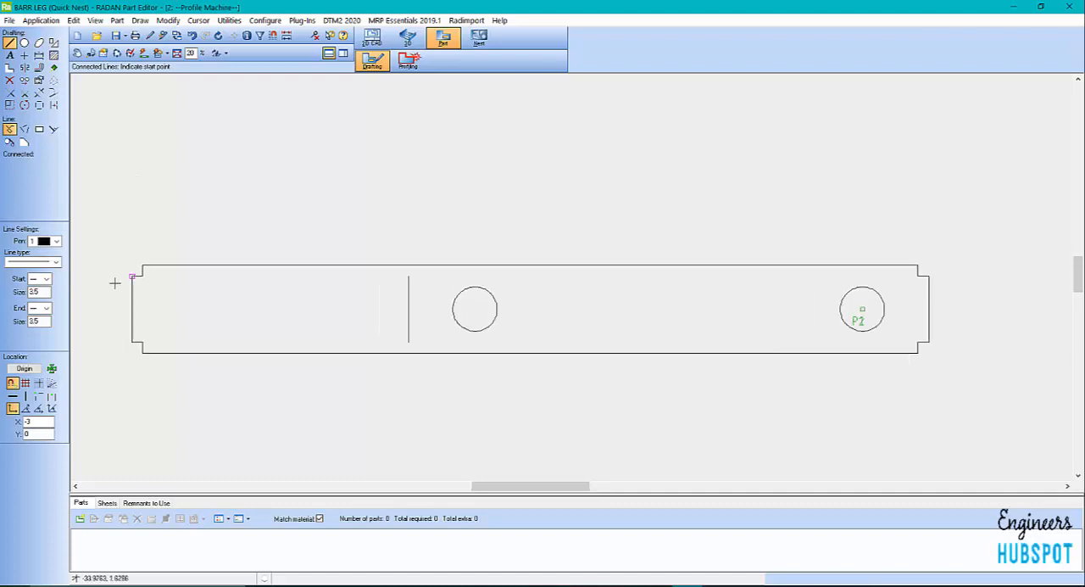
scroll(188, 271, up, 3)
scroll(293, 274, down, 1)
scroll(226, 230, down, 1)
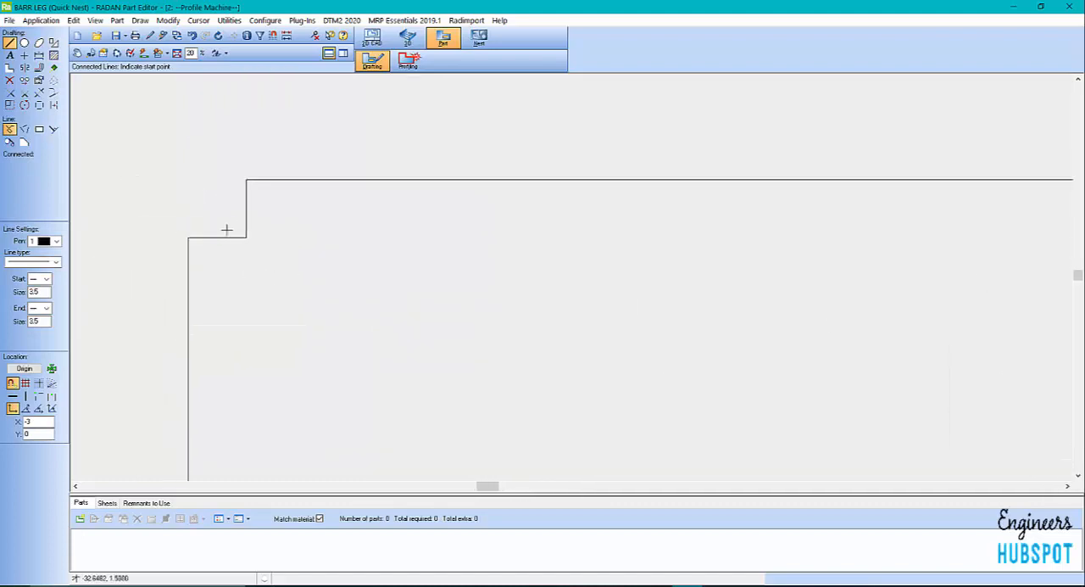
scroll(195, 258, down, 3)
scroll(178, 264, down, 1)
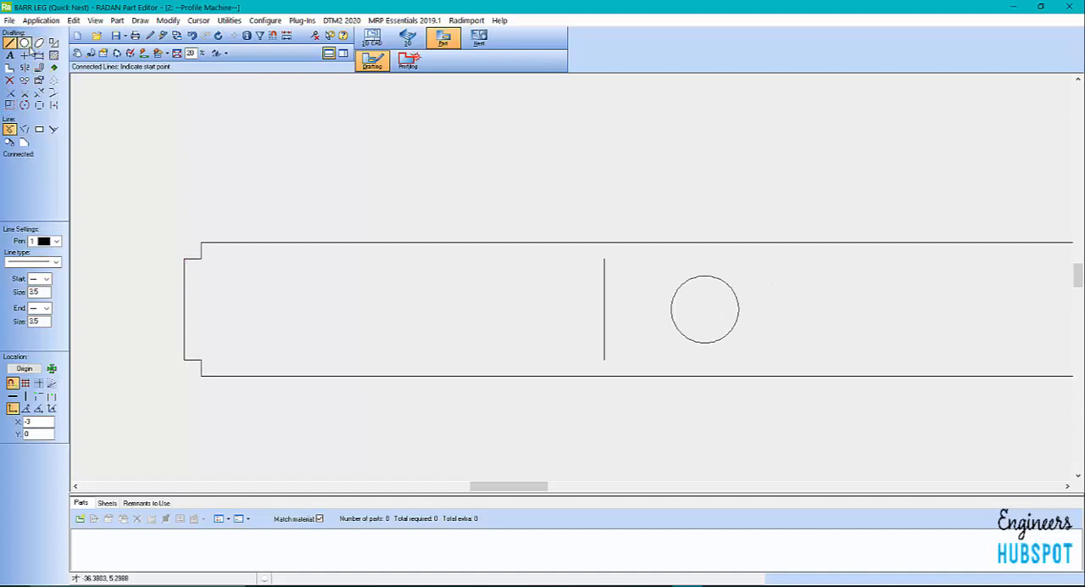
Apply inverse fillets with a radius of 0.125 to the inner corners of the four notches
click(9, 67)
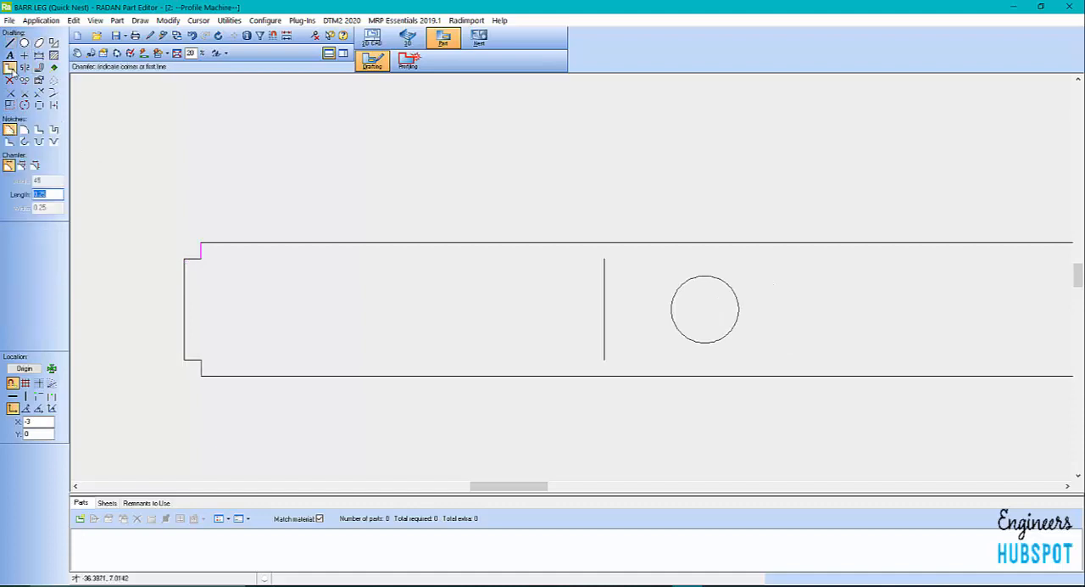
click(25, 142)
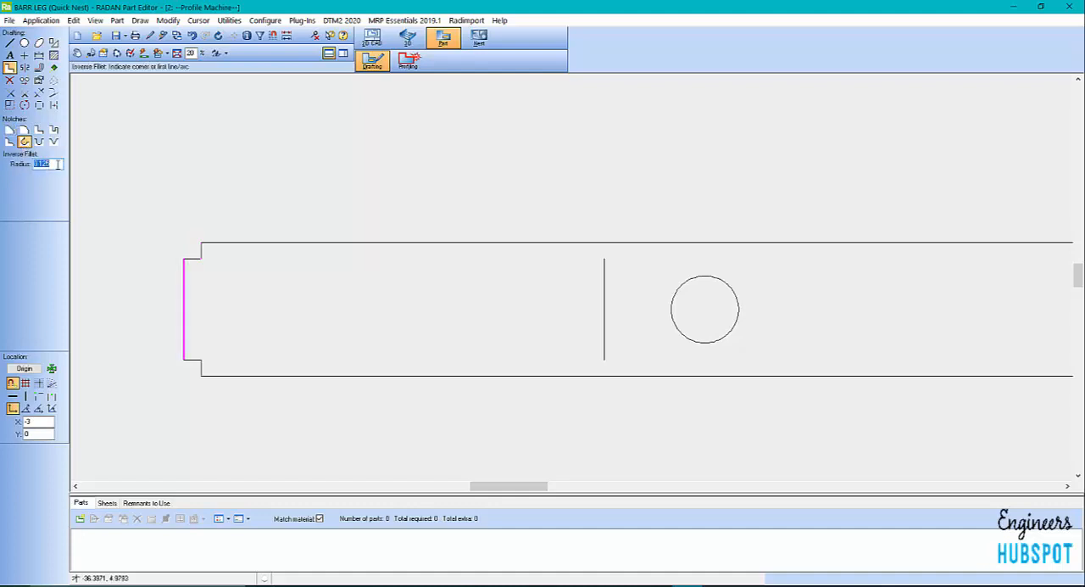
click(203, 253)
click(210, 348)
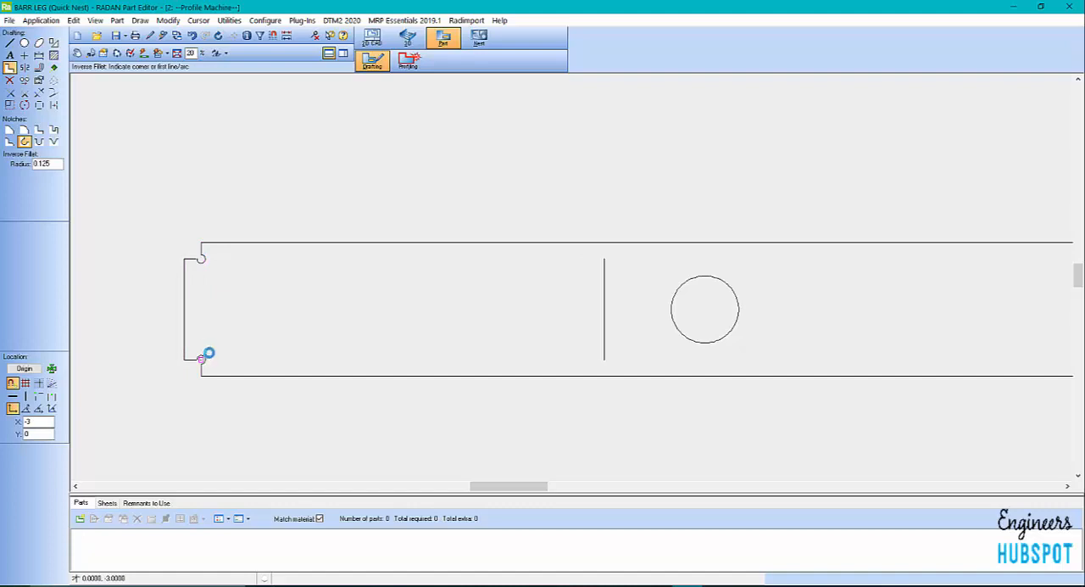
scroll(130, 408, down, 1)
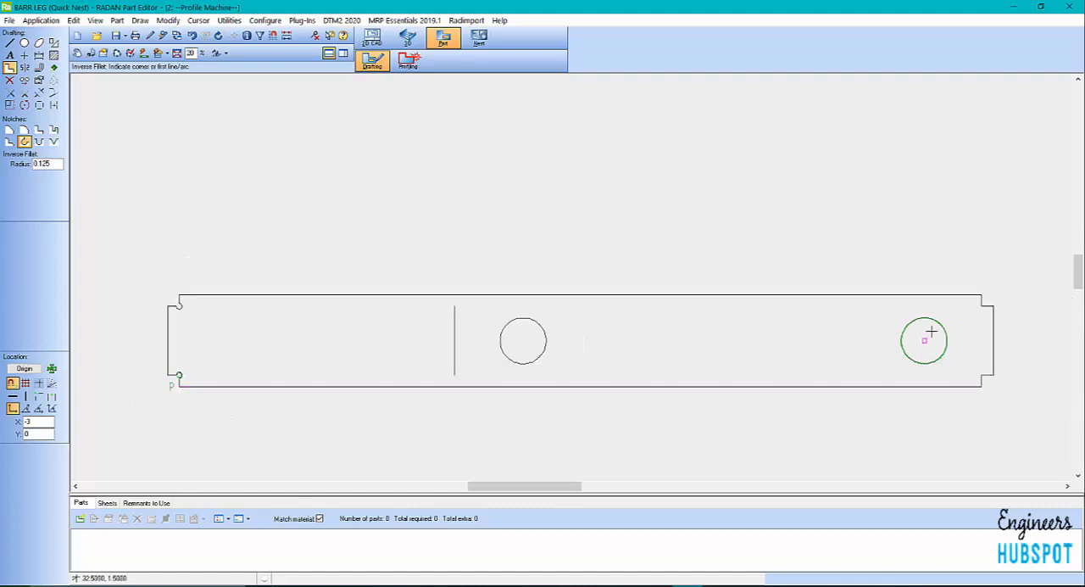
click(975, 310)
scroll(695, 399, up, 3)
scroll(567, 356, down, 4)
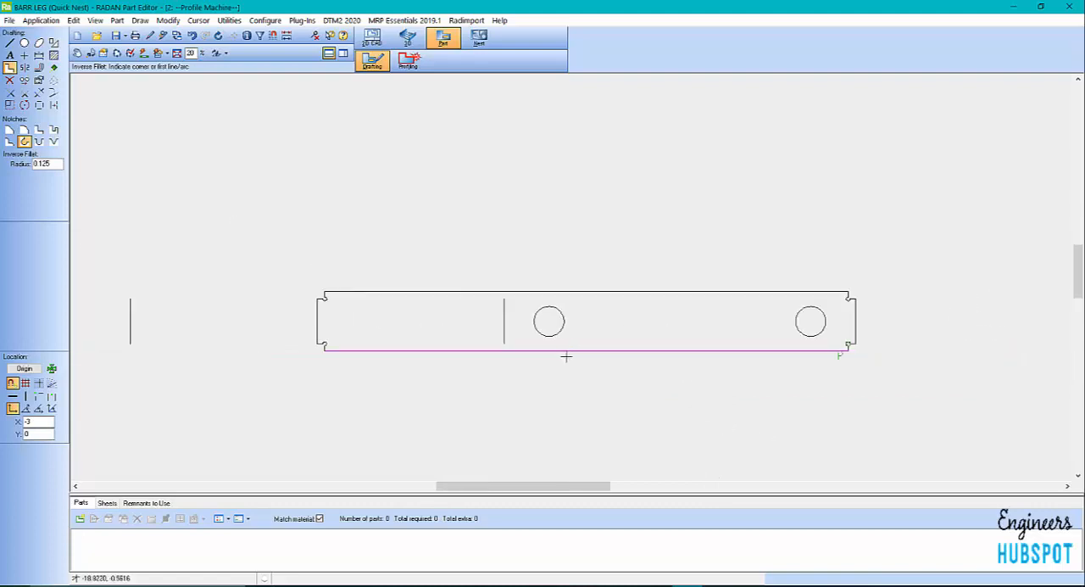
Delete the vertical construction line inside the profile beside the middle circle
scroll(448, 383, up, 2)
scroll(448, 382, down, 3)
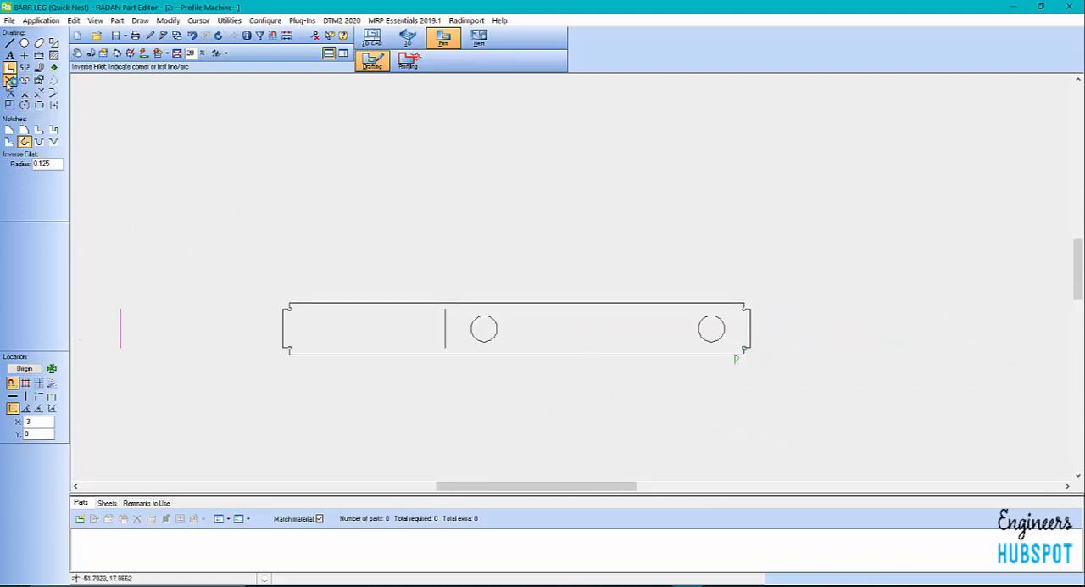
click(9, 79)
scroll(537, 346, up, 2)
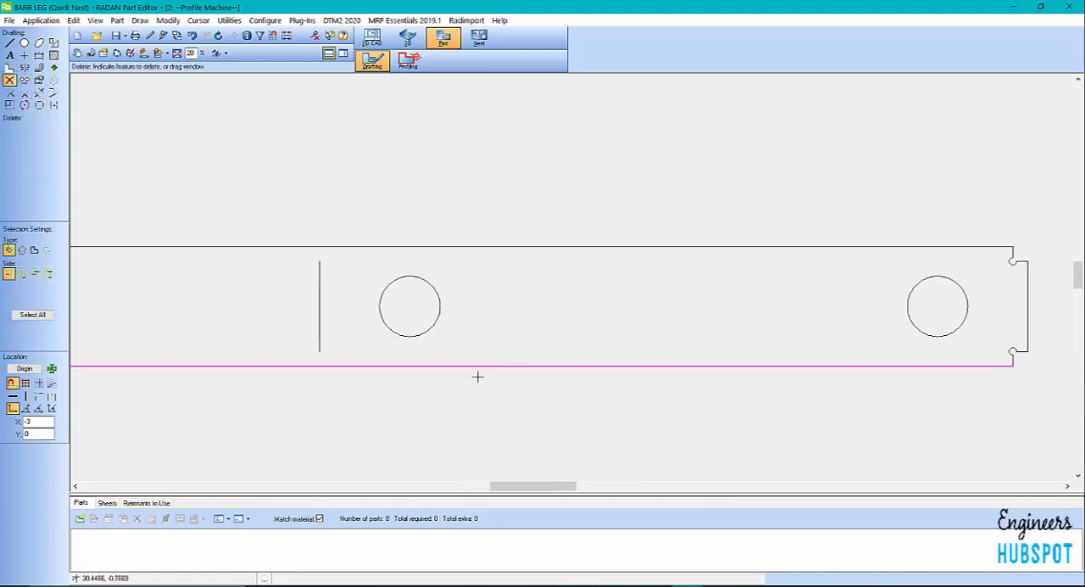
scroll(228, 339, down, 1)
scroll(116, 344, up, 1)
scroll(116, 343, up, 1)
scroll(283, 390, down, 1)
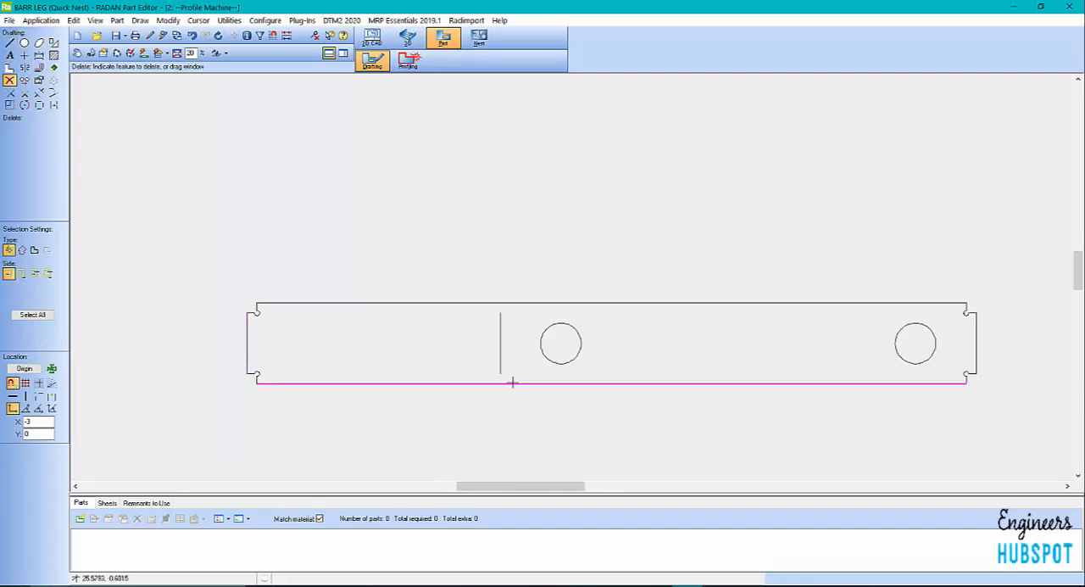
scroll(514, 370, up, 1)
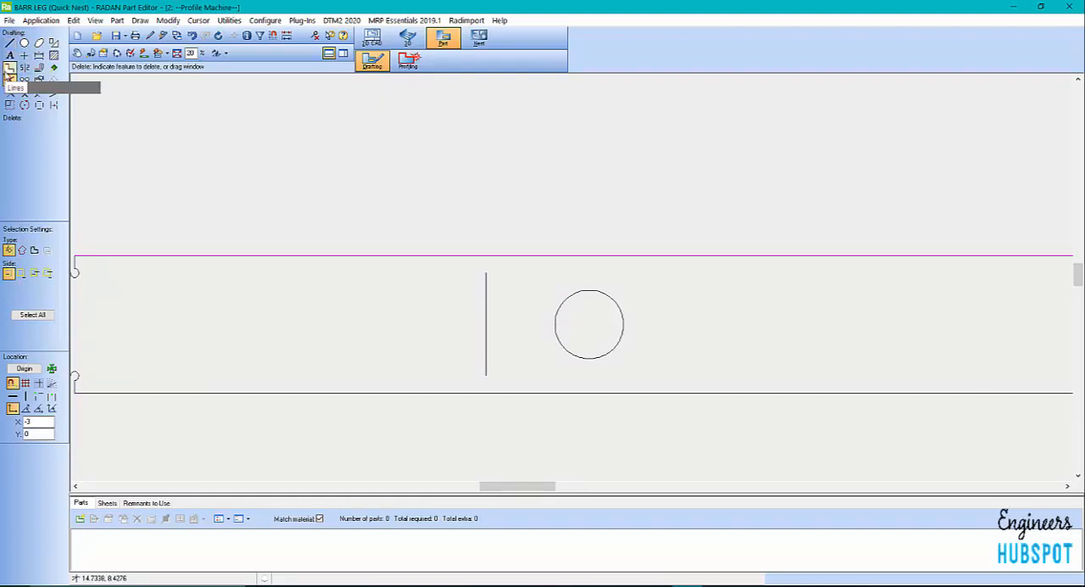
click(517, 369)
scroll(441, 256, down, 5)
scroll(432, 322, up, 3)
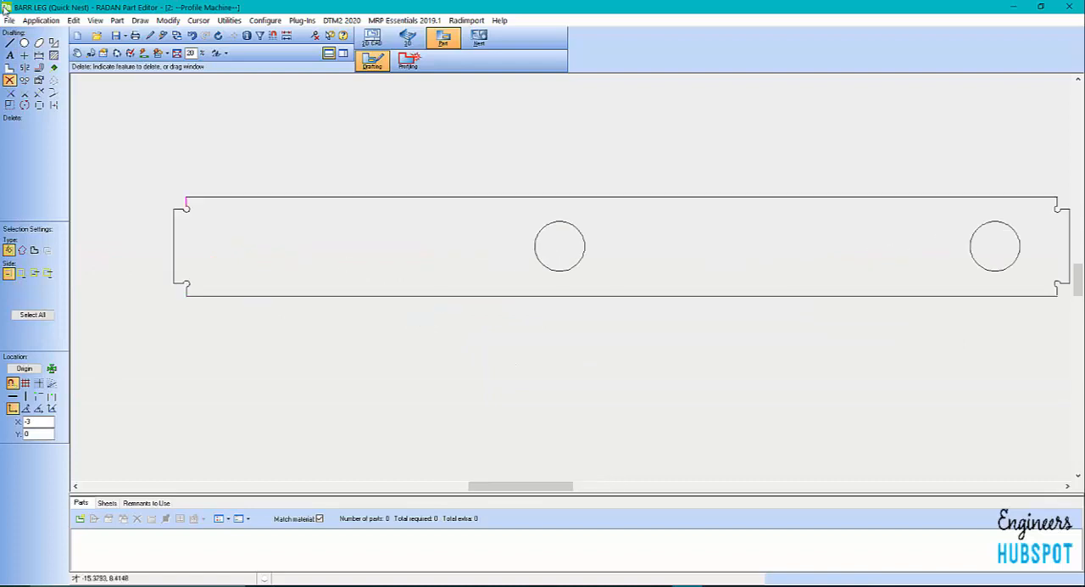
Draw a horizontal dash-dot line with red pen 2 from the upper-left notch relief to the upper-right notch relief of the profile
click(9, 43)
click(56, 263)
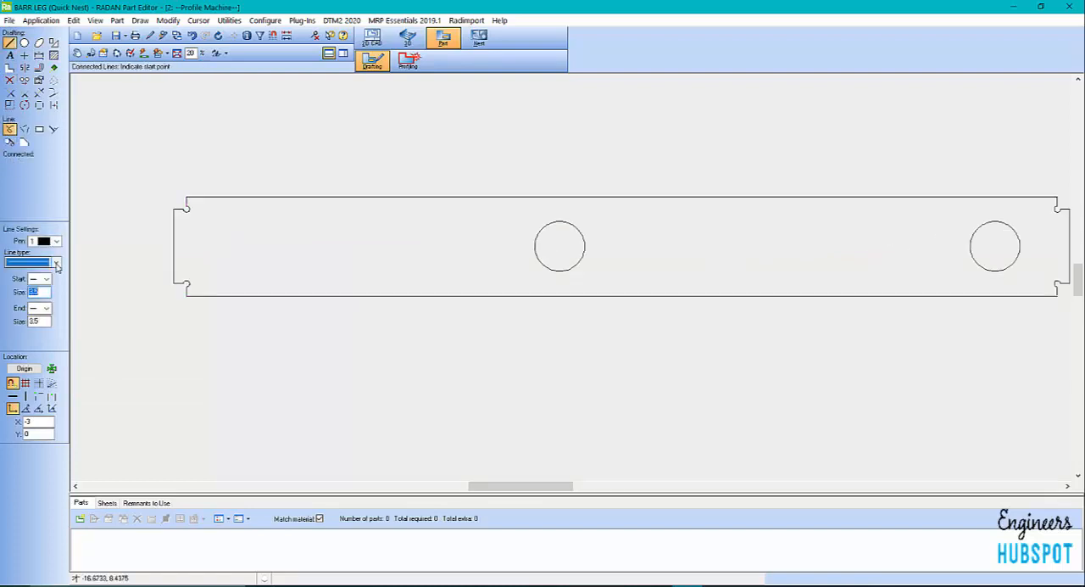
click(31, 291)
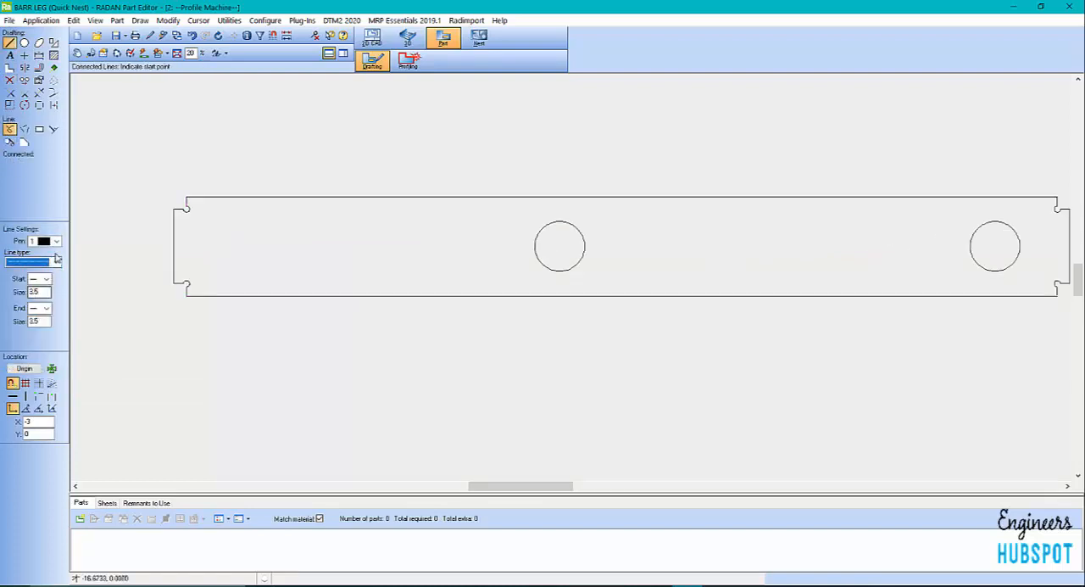
click(56, 241)
click(47, 270)
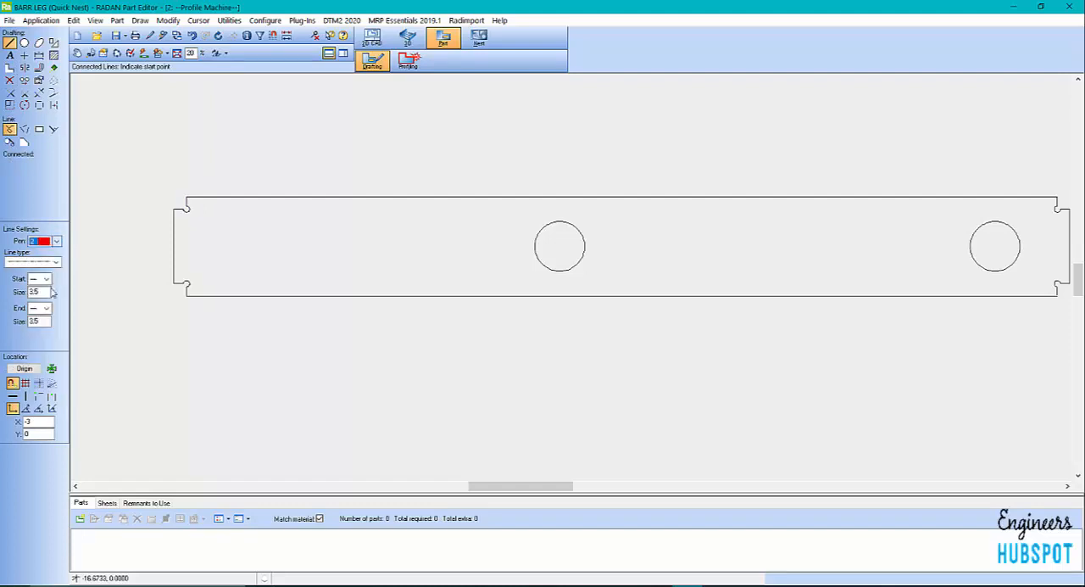
click(190, 208)
scroll(254, 339, down, 2)
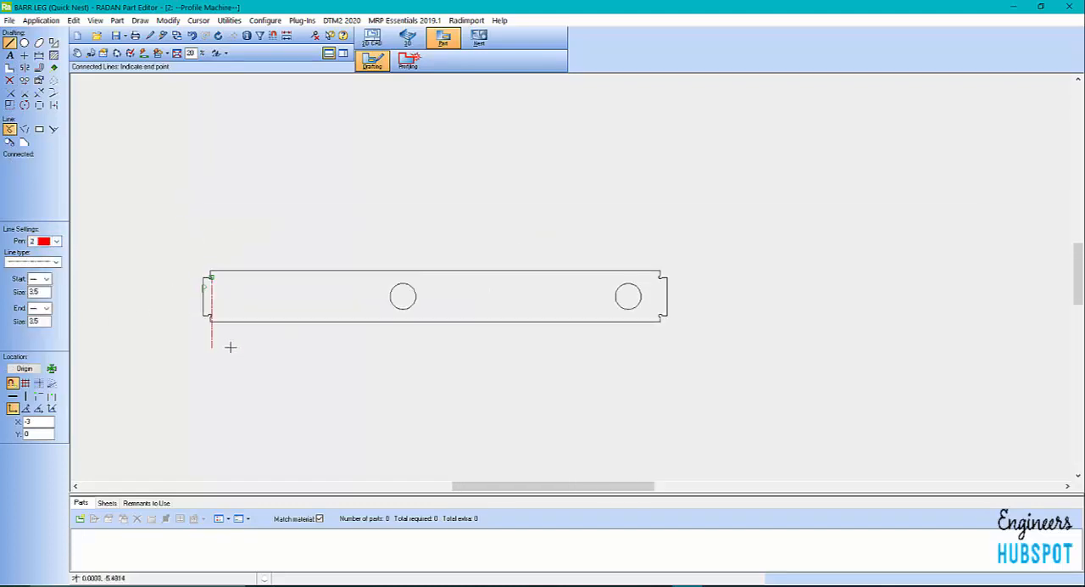
scroll(678, 297, up, 4)
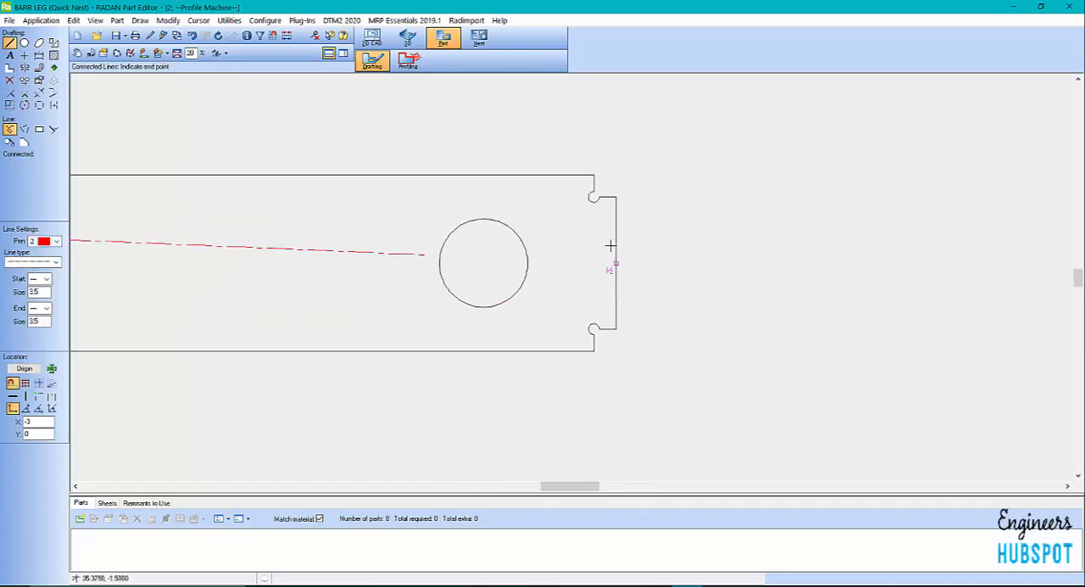
click(590, 194)
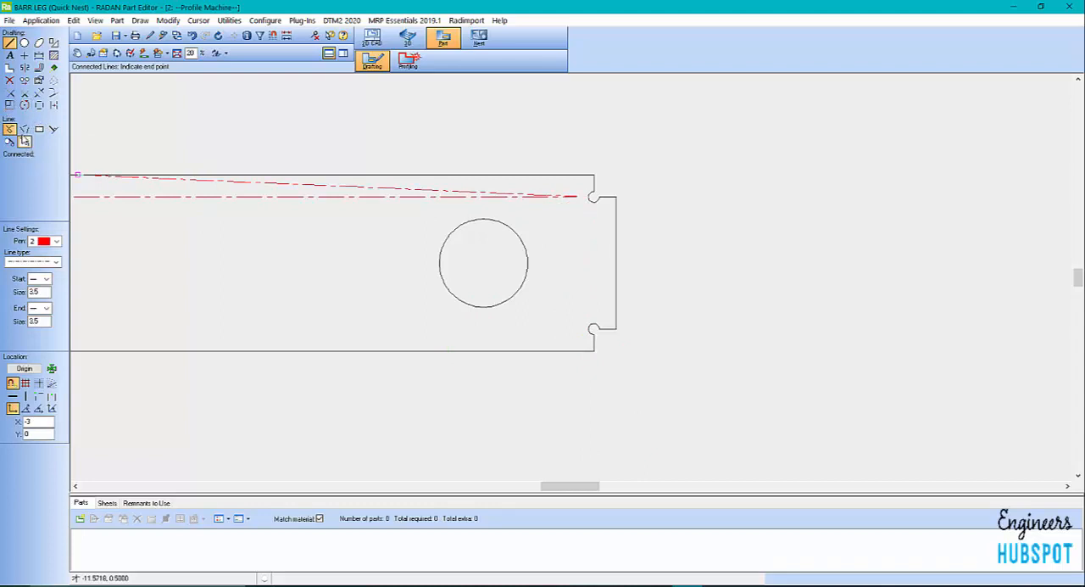
Draw an unconnected vertical dash-dot line between the two notch reliefs at the profile's right end
click(25, 130)
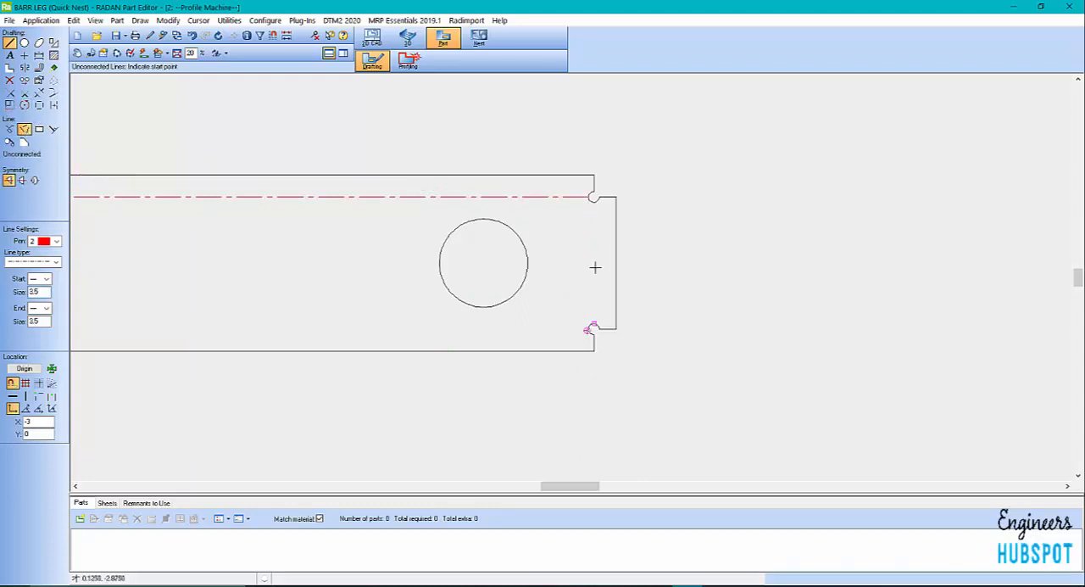
click(587, 208)
click(593, 316)
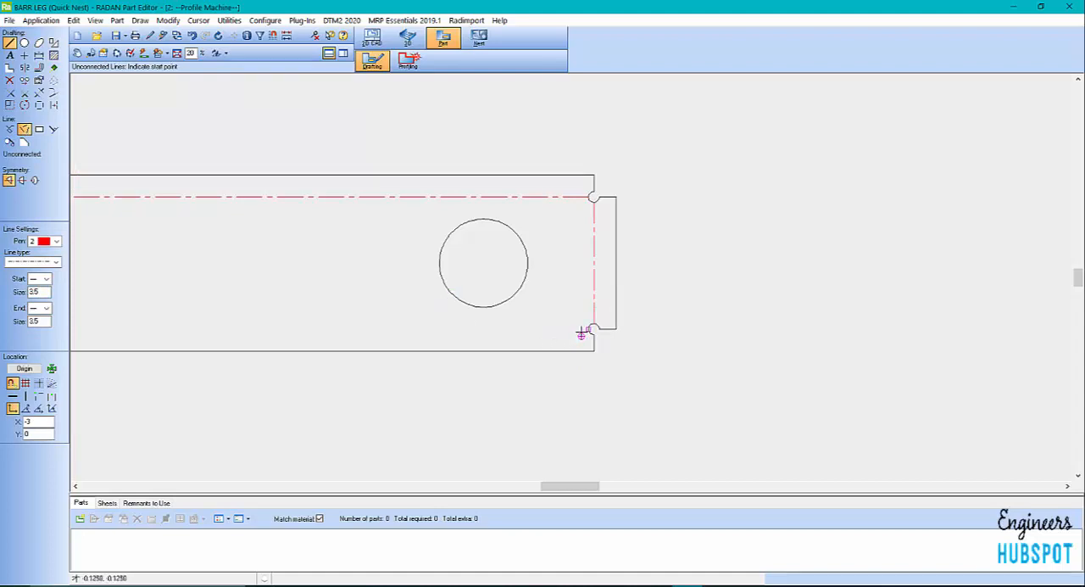
Draw a horizontal dash-dot line from the lower-right notch relief to the lower-left notch relief
click(552, 329)
scroll(575, 395, down, 11)
scroll(436, 407, up, 8)
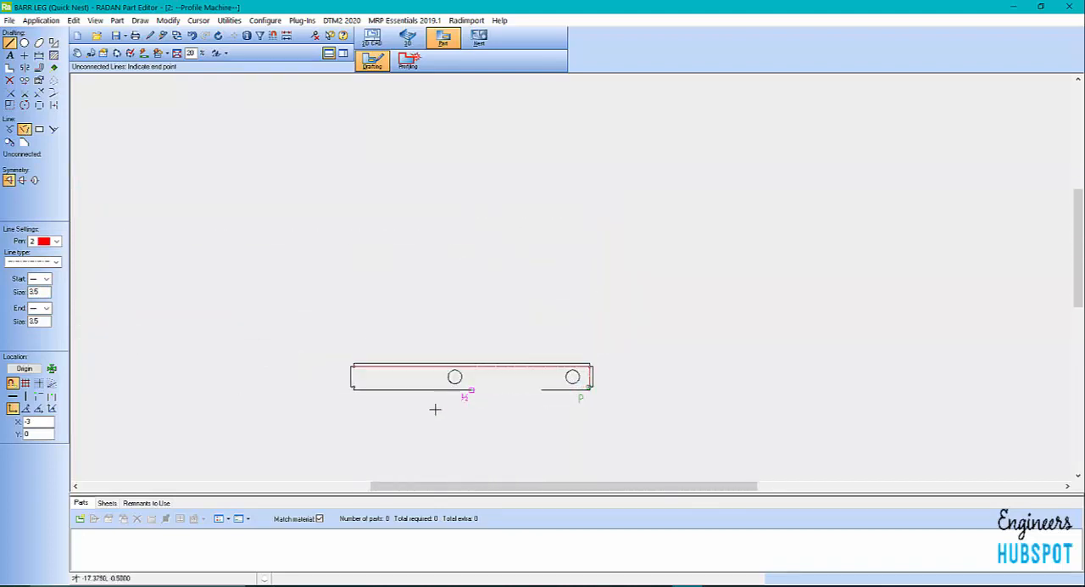
scroll(424, 392, up, 2)
scroll(443, 402, down, 4)
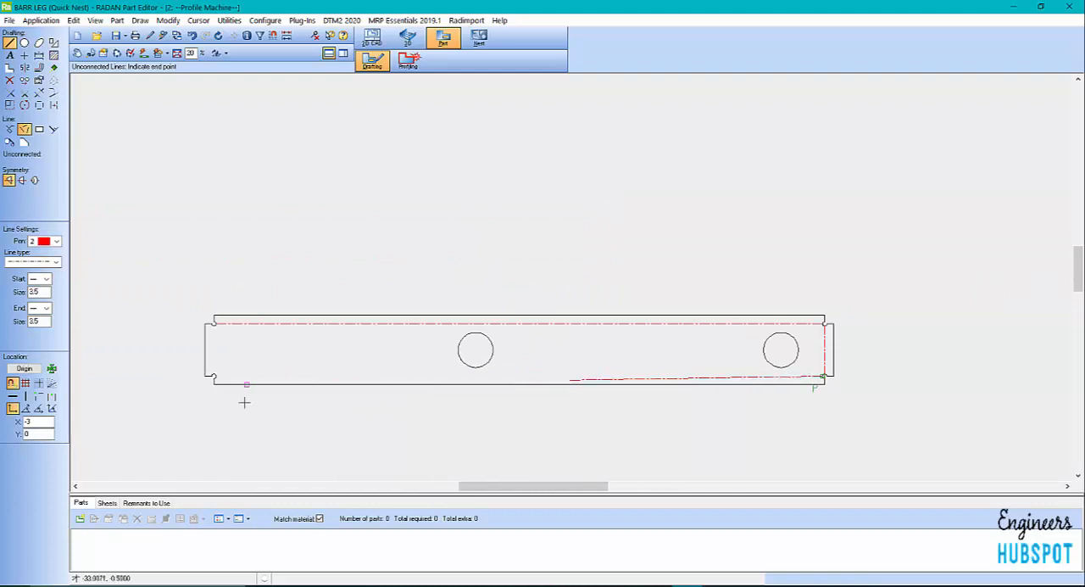
scroll(153, 325, up, 5)
click(147, 319)
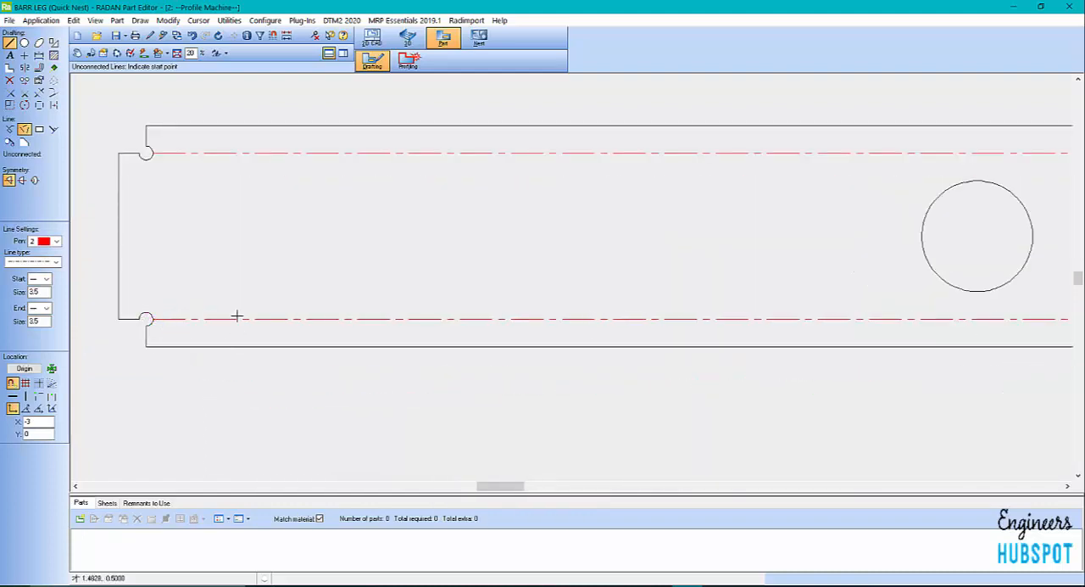
Draw a vertical dash-dot line between the two notch reliefs at the profile's left end and leave the line command
click(148, 161)
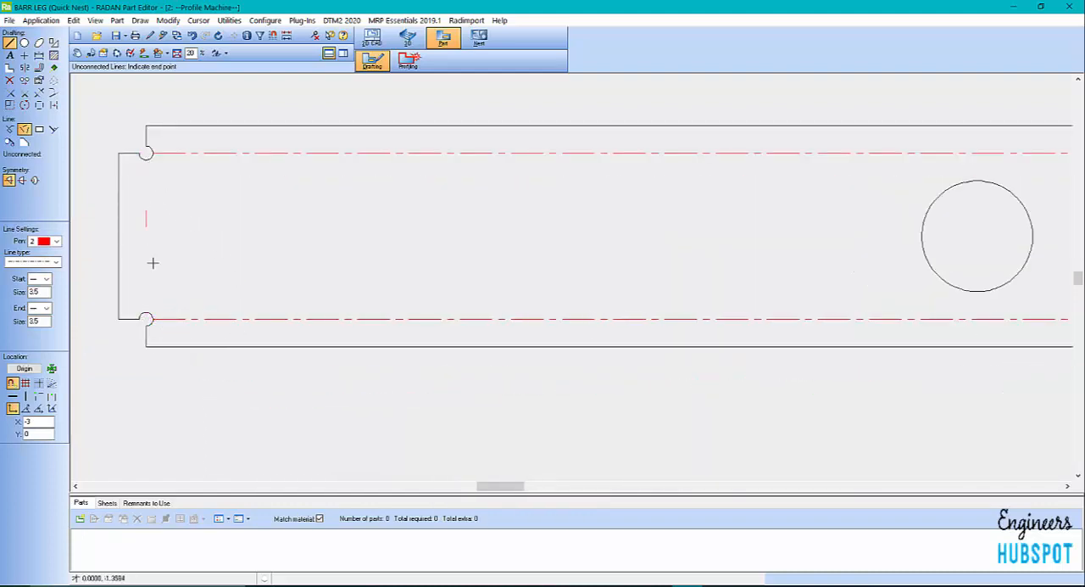
click(146, 314)
scroll(203, 461, down, 2)
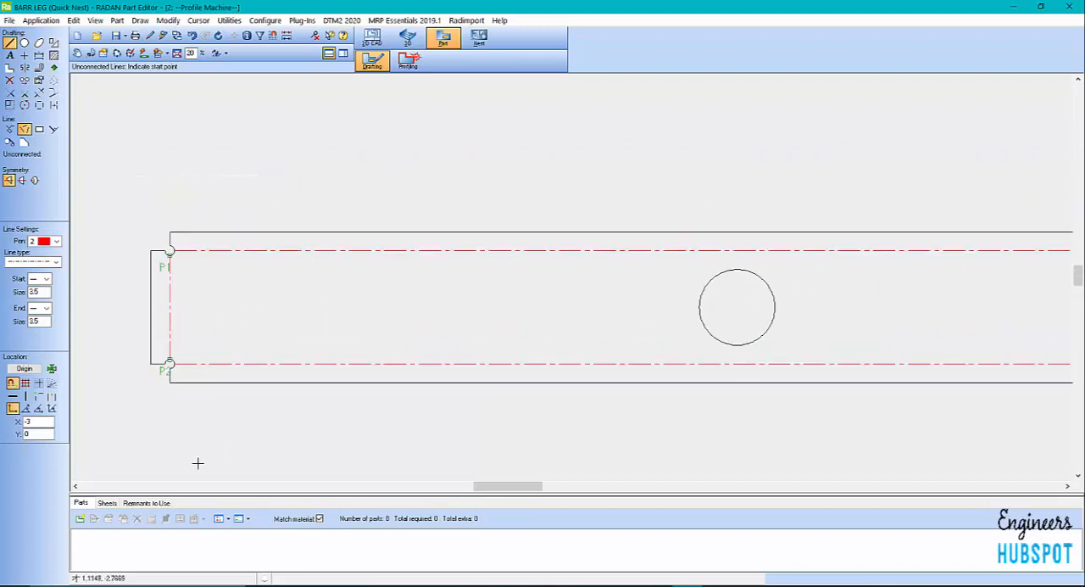
click(9, 79)
scroll(266, 220, down, 2)
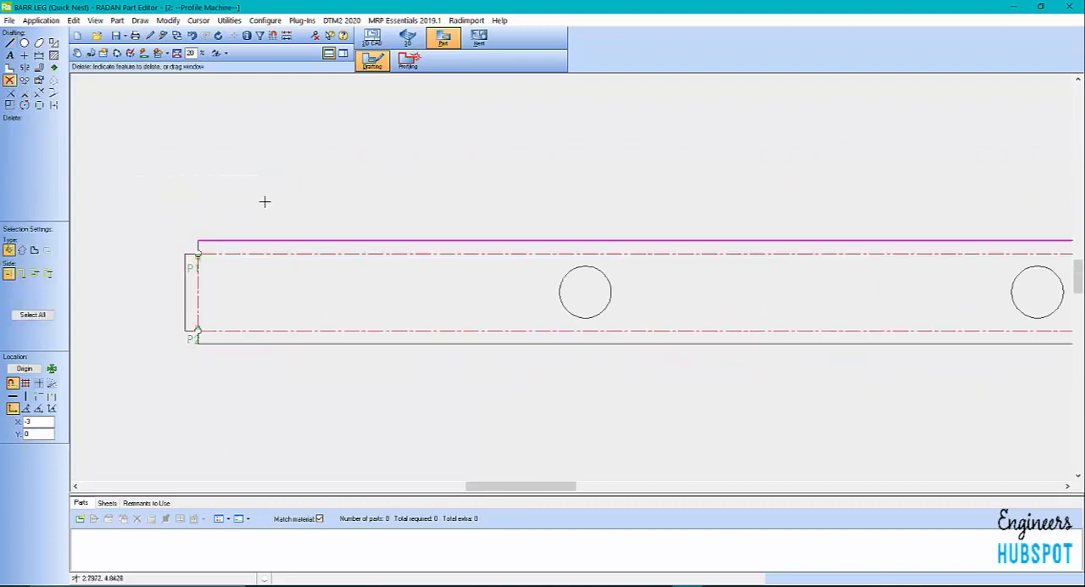
scroll(572, 285, up, 1)
scroll(513, 342, down, 1)
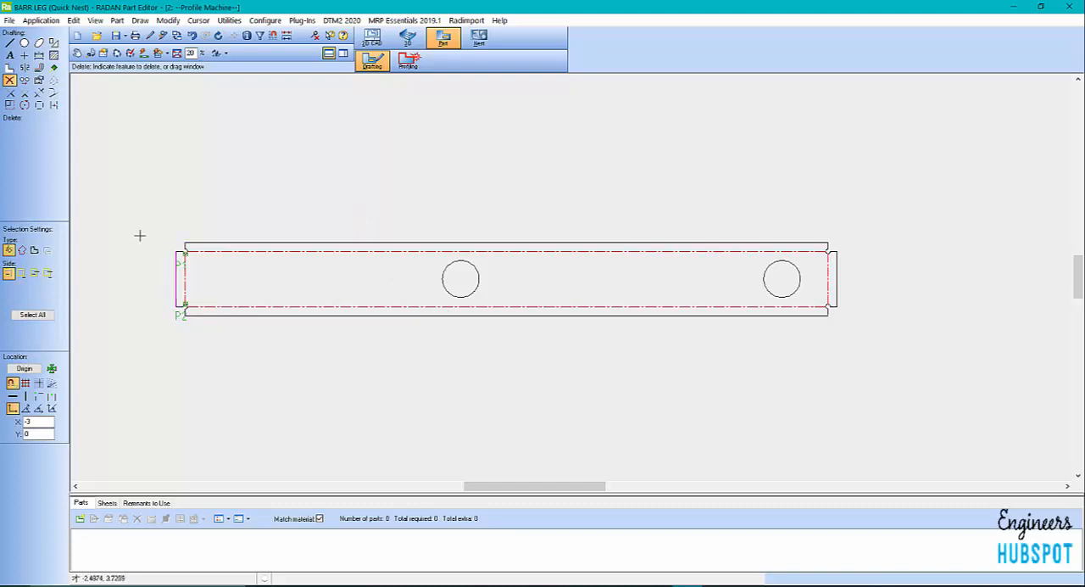
scroll(160, 94, down, 2)
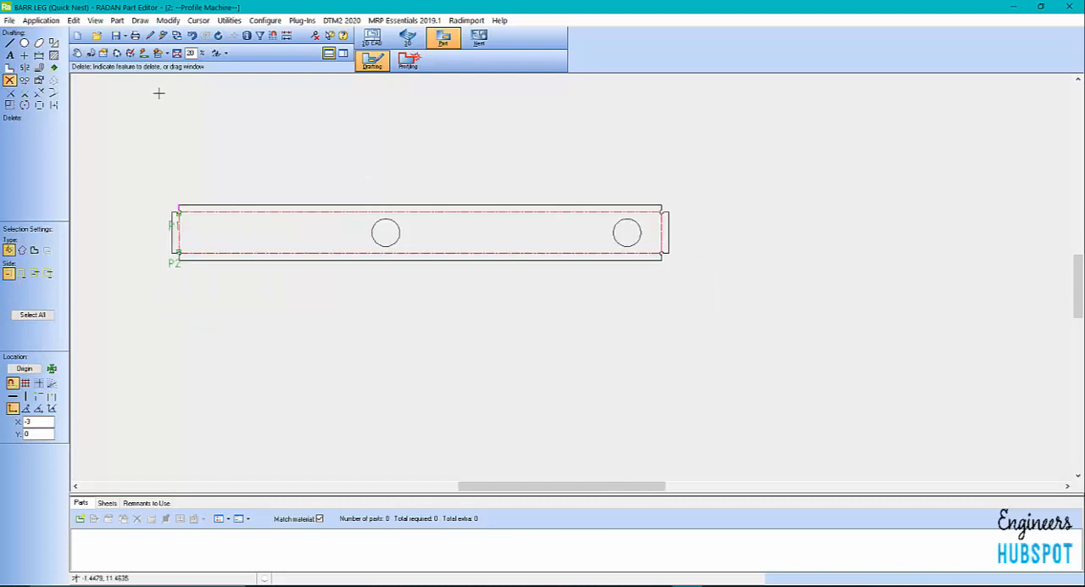
scroll(155, 125, up, 1)
Save the part as BARR LEG.sym in the 2D-CAD folder with the nest orientation set to keep this orientation in nests
click(8, 20)
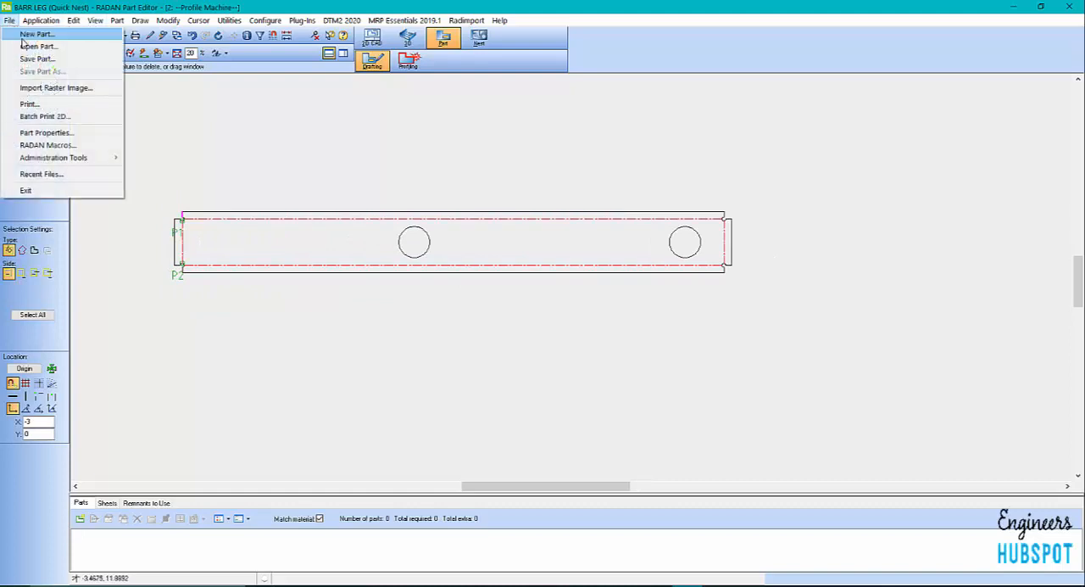
click(36, 58)
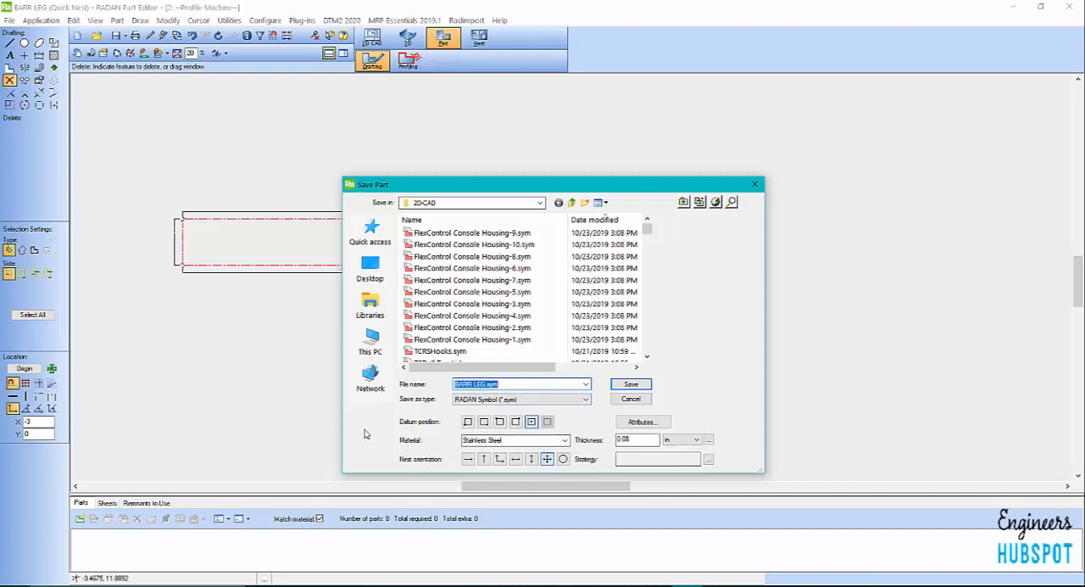
click(468, 462)
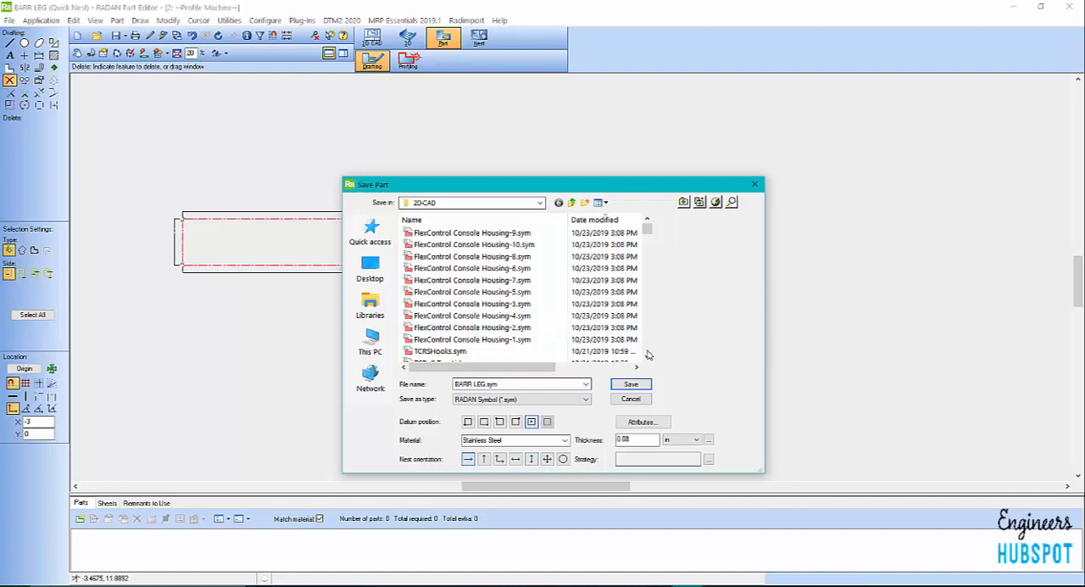
click(632, 384)
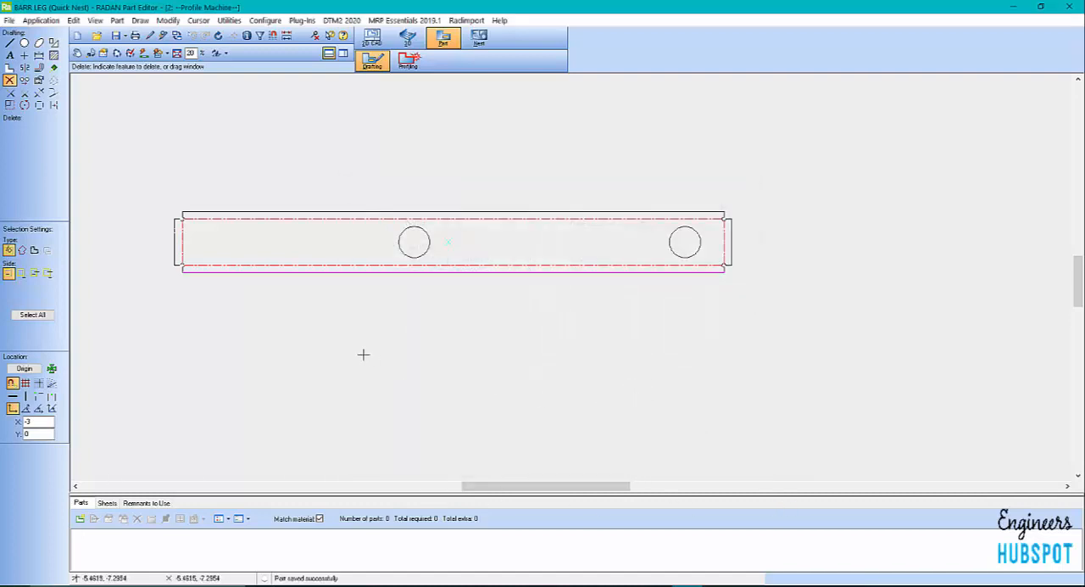
Check whether the BARR LEG profile geometry is closed
scroll(362, 354, up, 1)
scroll(362, 353, down, 1)
scroll(504, 173, up, 1)
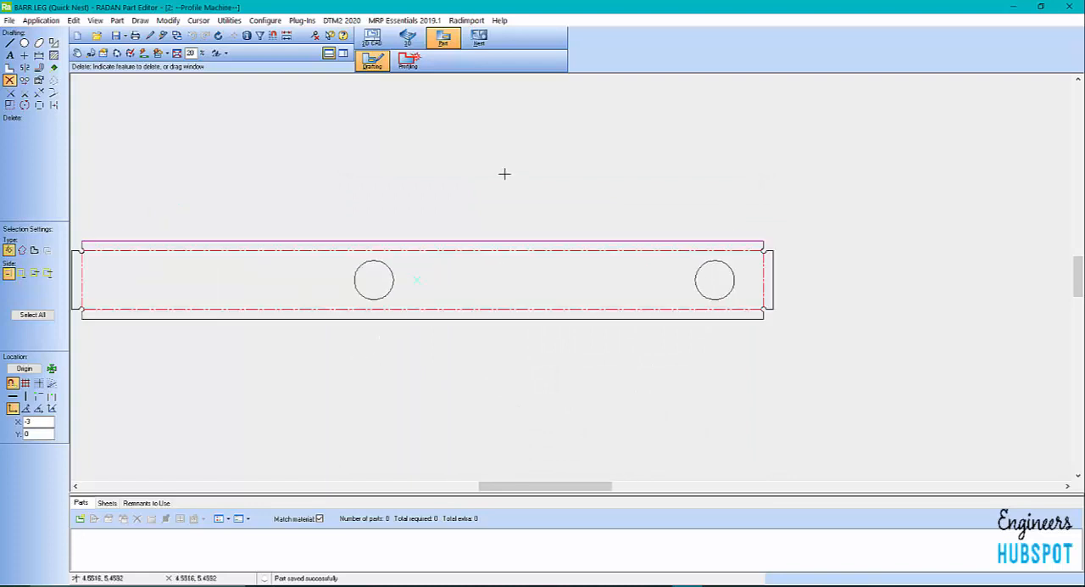
scroll(569, 274, down, 1)
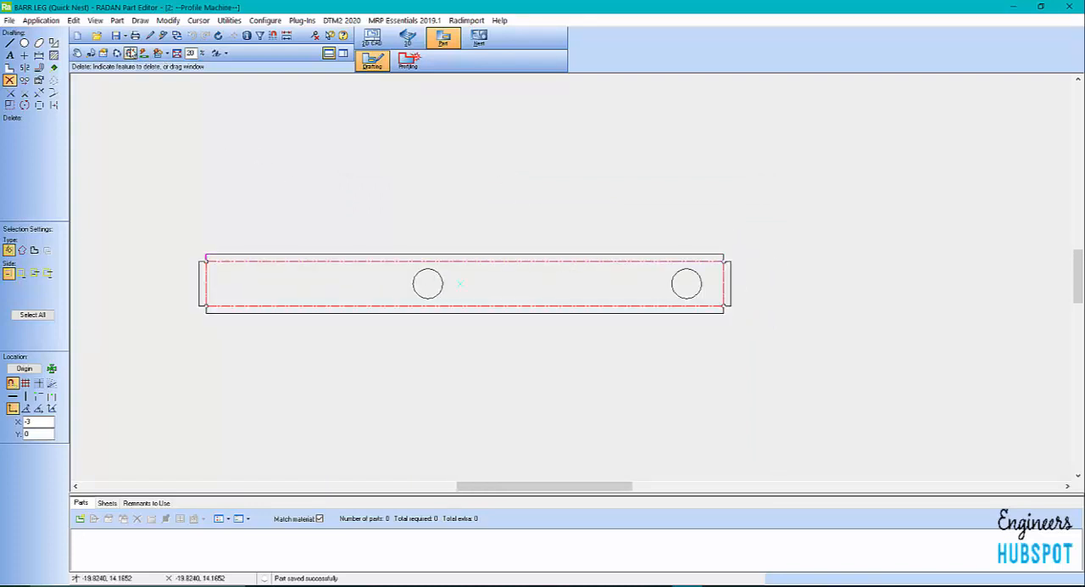
click(144, 54)
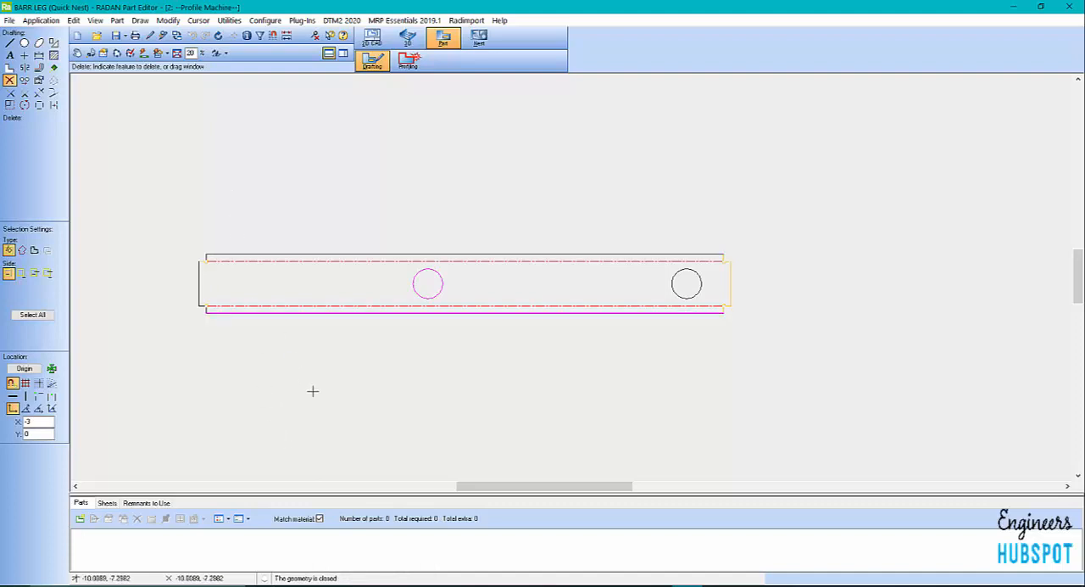
scroll(339, 284, down, 2)
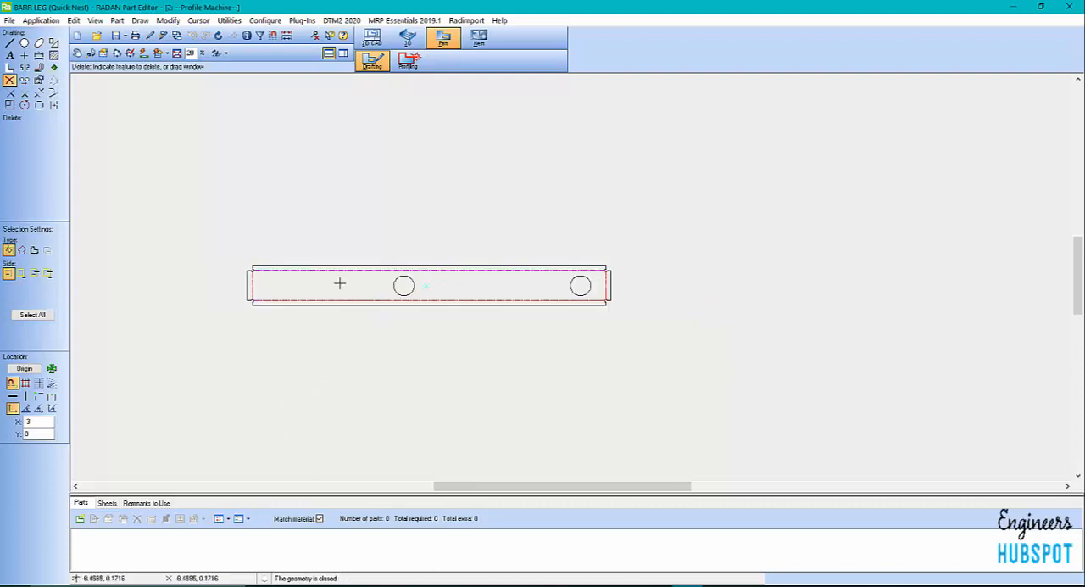
Switch the part to Profiling mode and inspect the shaded profile with its holes and notches
click(409, 62)
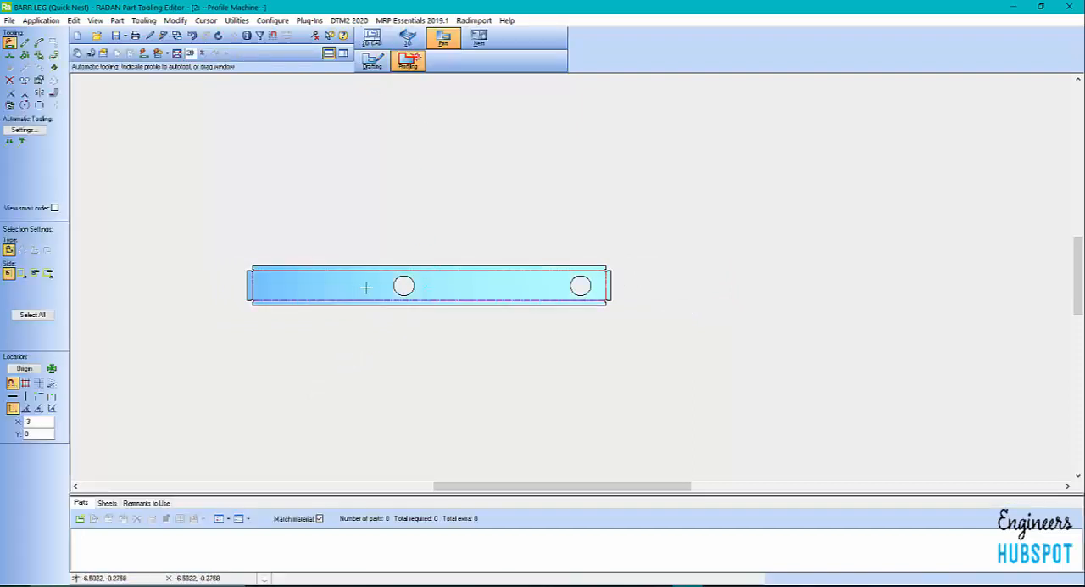
scroll(368, 286, up, 2)
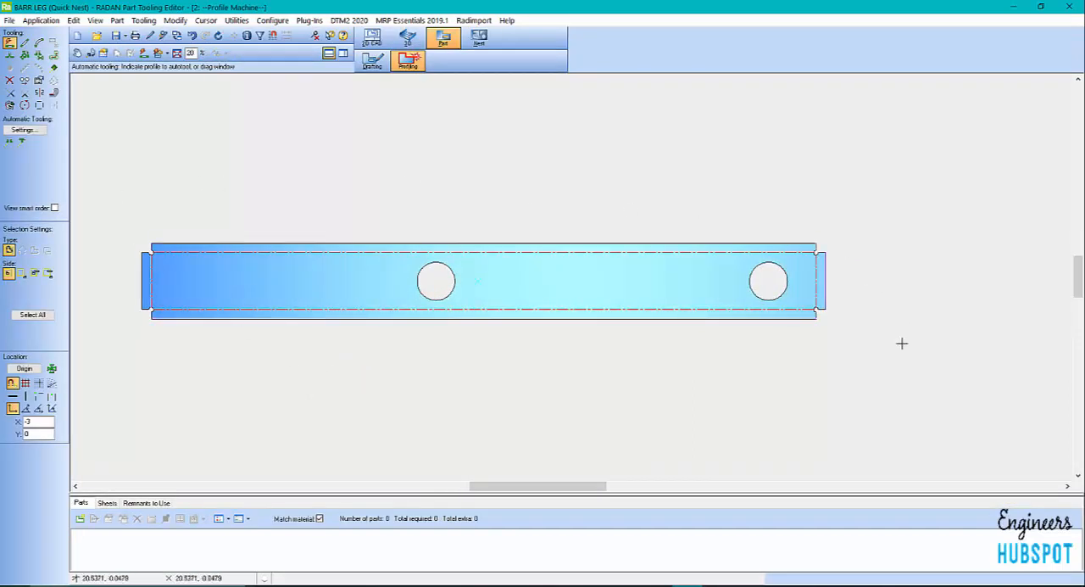
scroll(472, 368, down, 2)
scroll(470, 365, up, 2)
scroll(470, 365, down, 2)
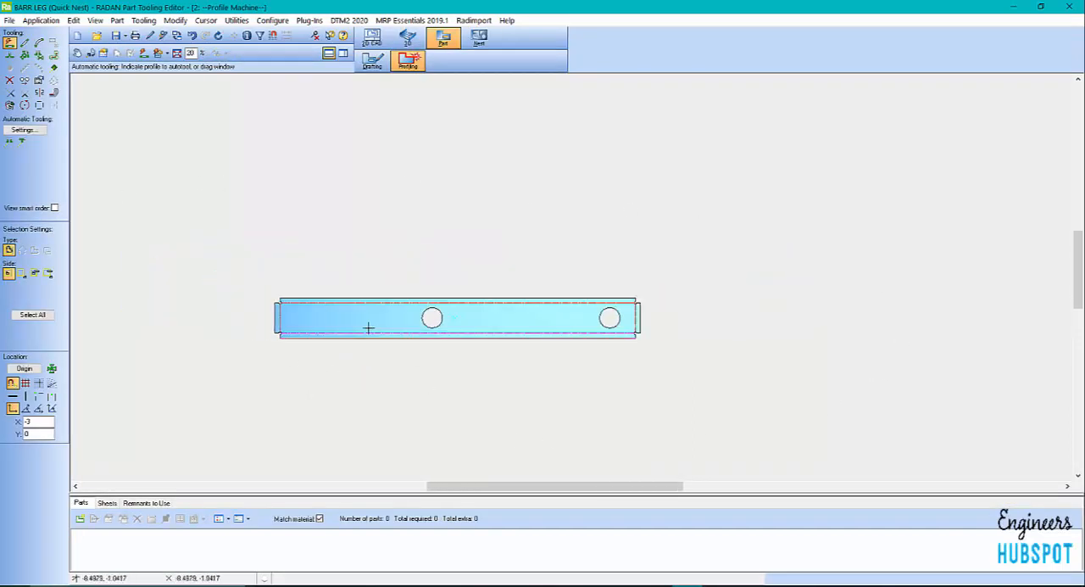
Switch to the nest editor without saving the part changes and enlarge the parts list area
click(479, 37)
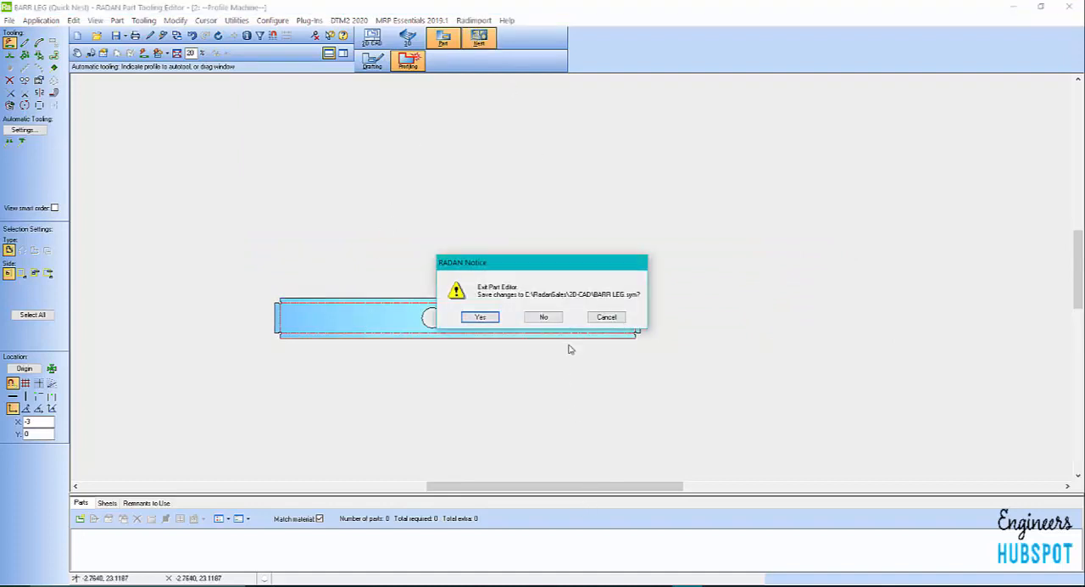
click(546, 316)
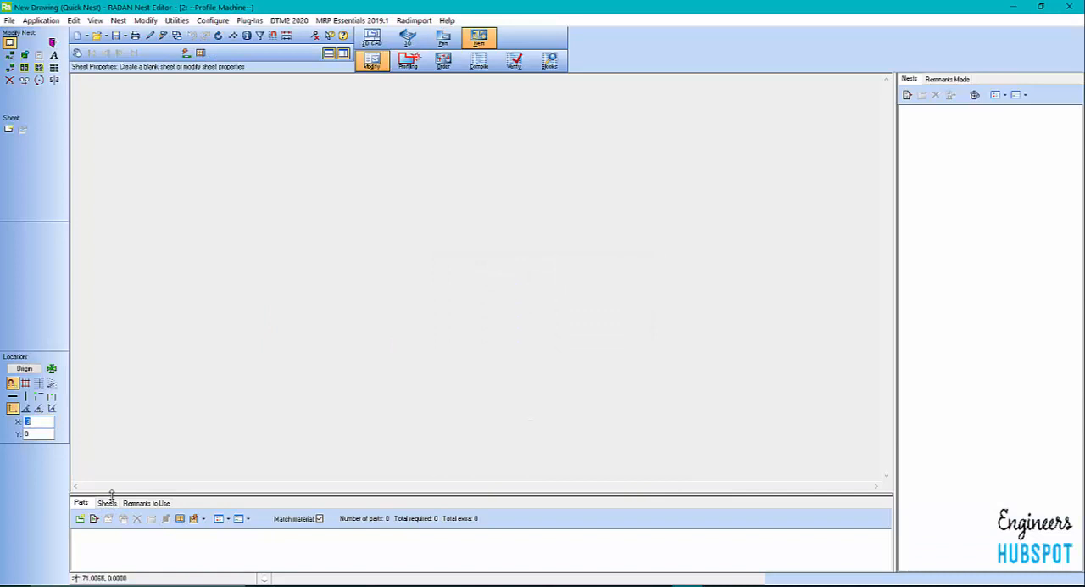
drag(111, 494, 114, 433)
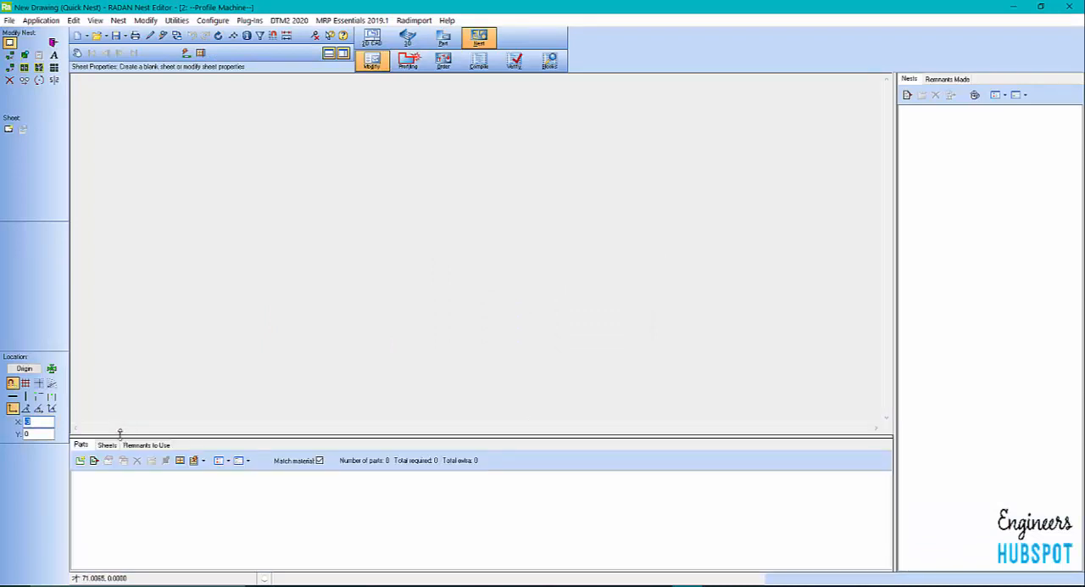
Add BARR LEG.sym as a single part to the nest schedule with a required quantity of 4 and common cutting None
click(79, 458)
click(666, 215)
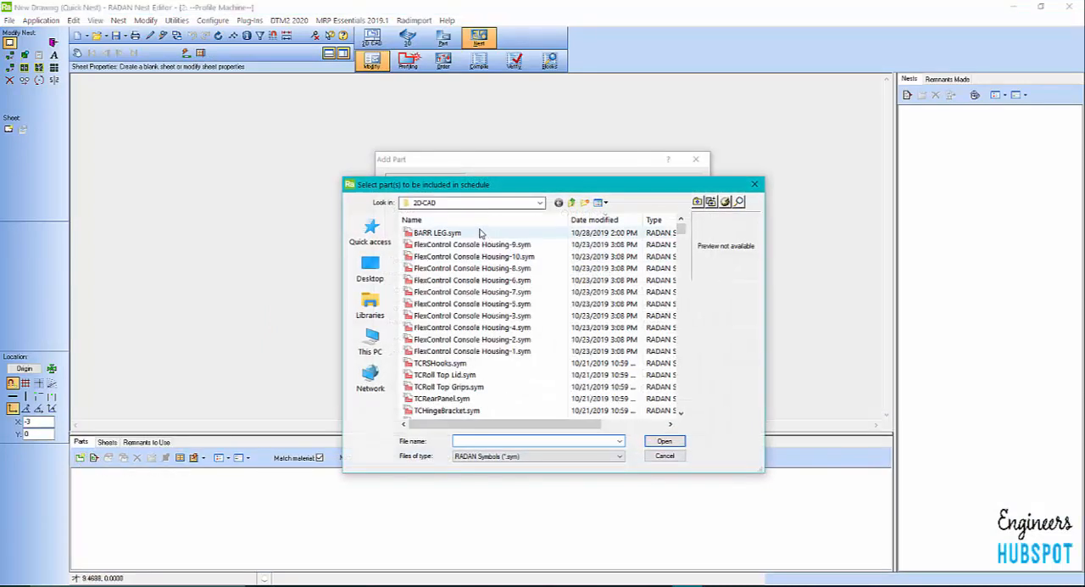
click(475, 233)
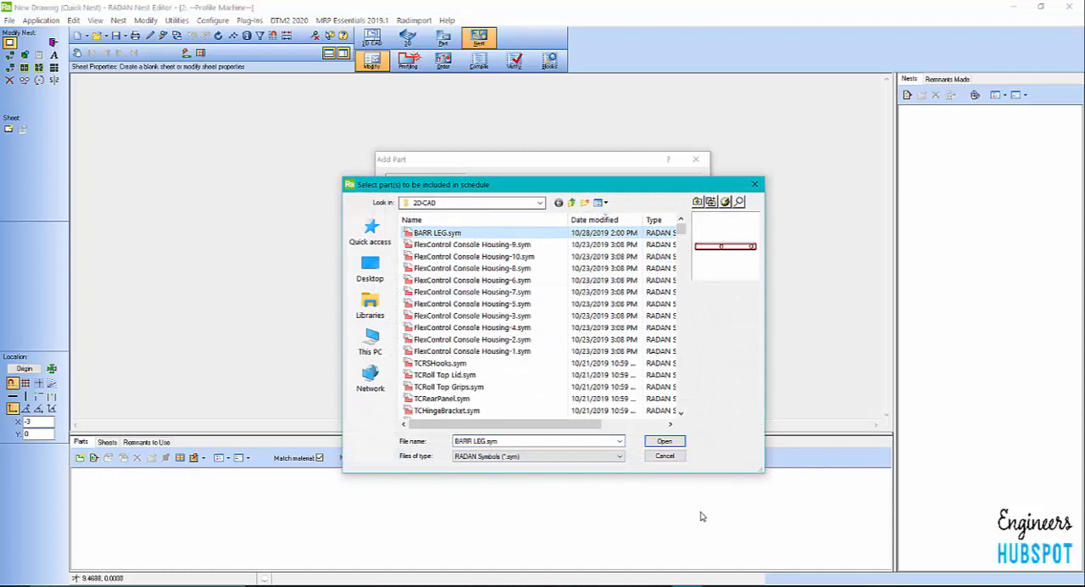
click(677, 442)
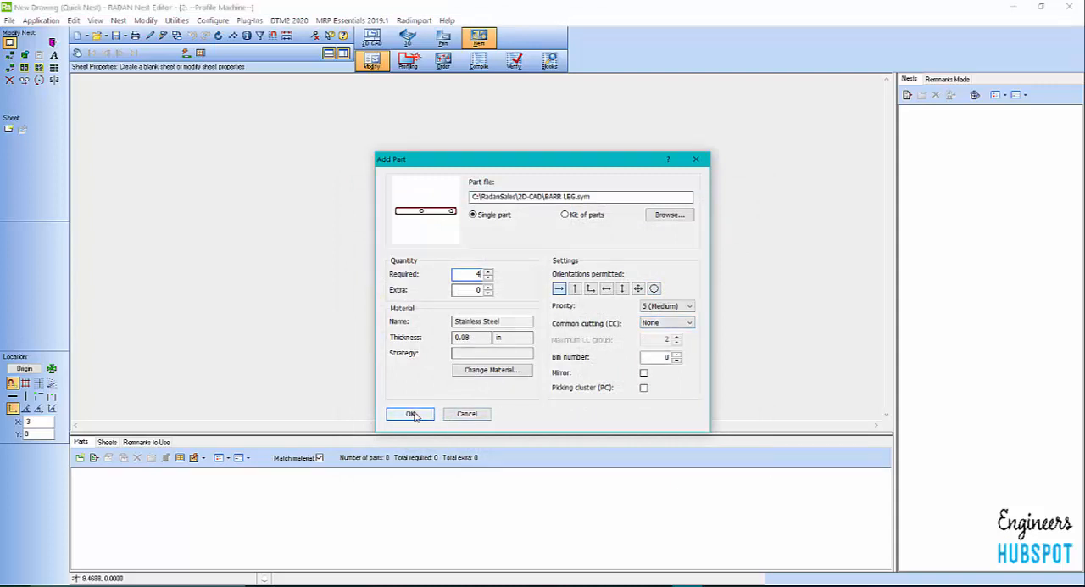
click(675, 323)
click(675, 323)
click(415, 414)
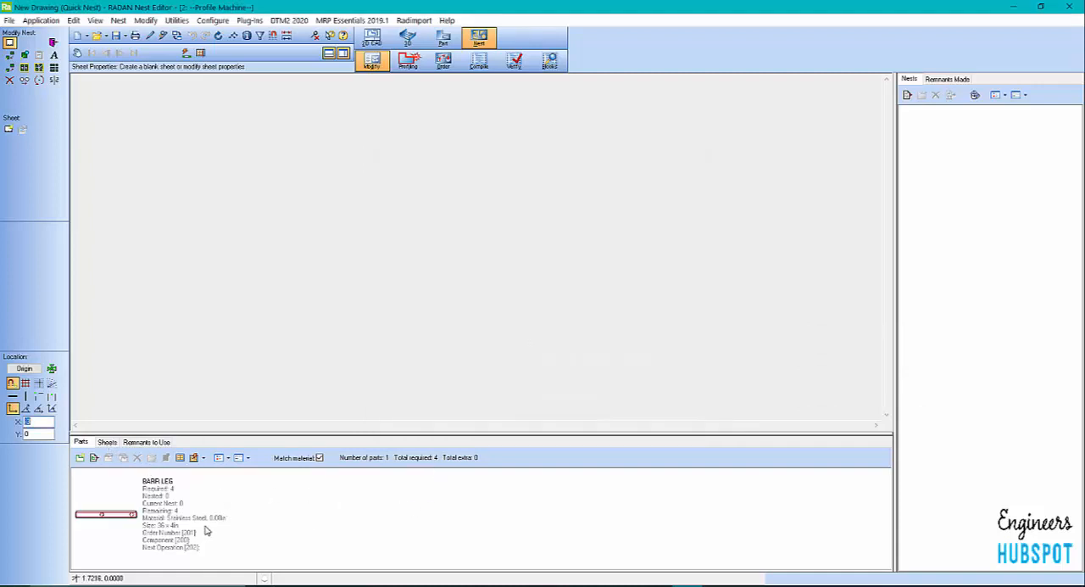
Check the available sheets for stainless steel stock matching the part, ending back on the parts list
click(106, 442)
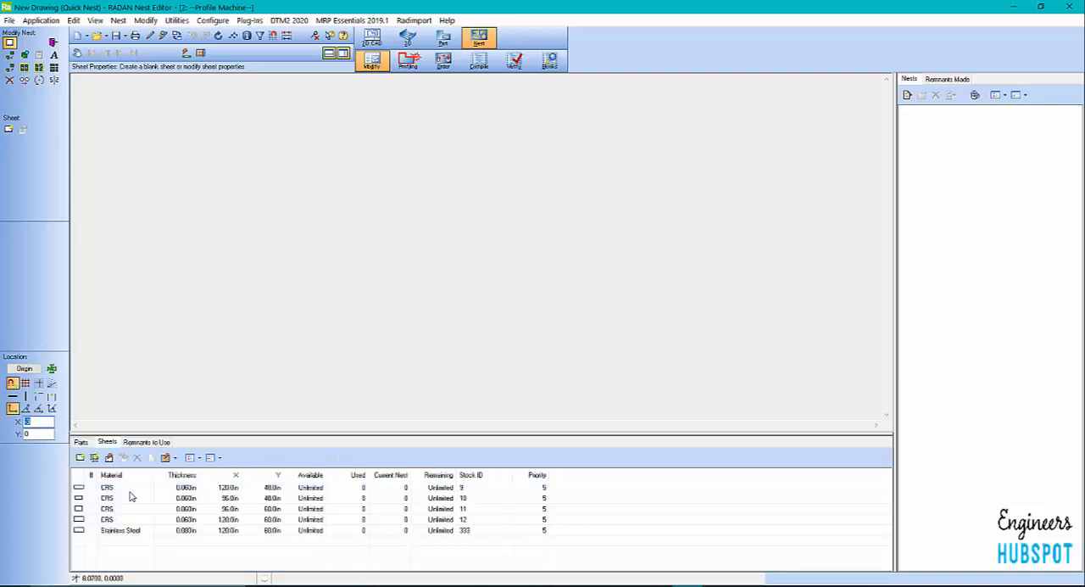
mouse_move(150, 535)
click(80, 441)
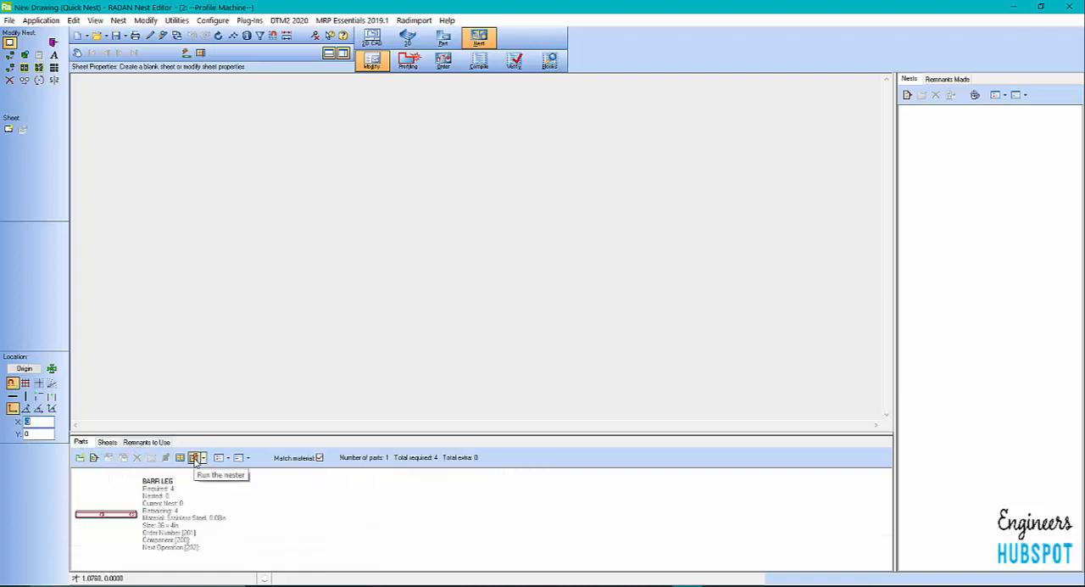
click(194, 458)
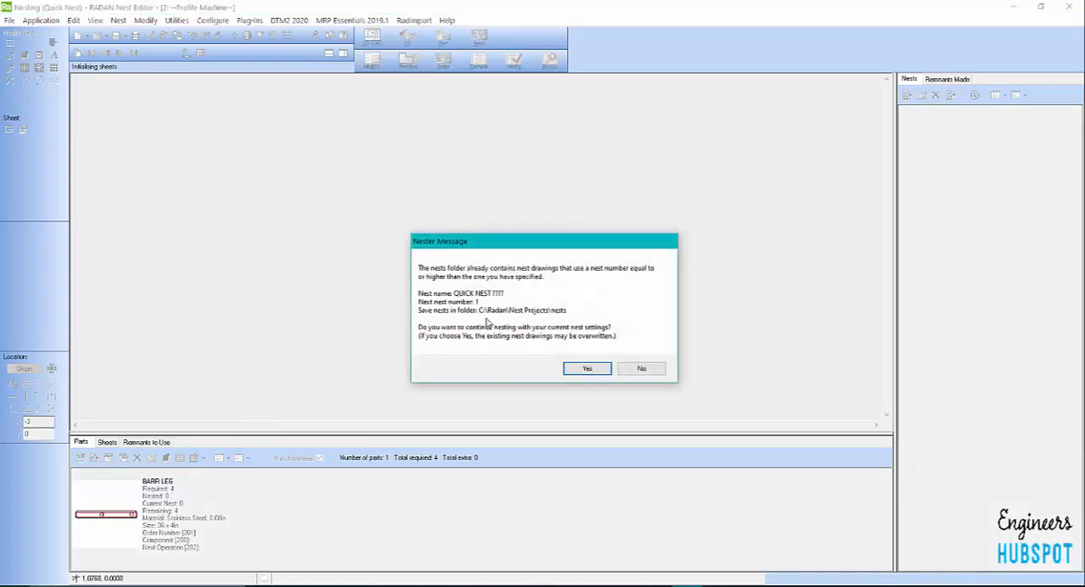
click(642, 369)
click(515, 334)
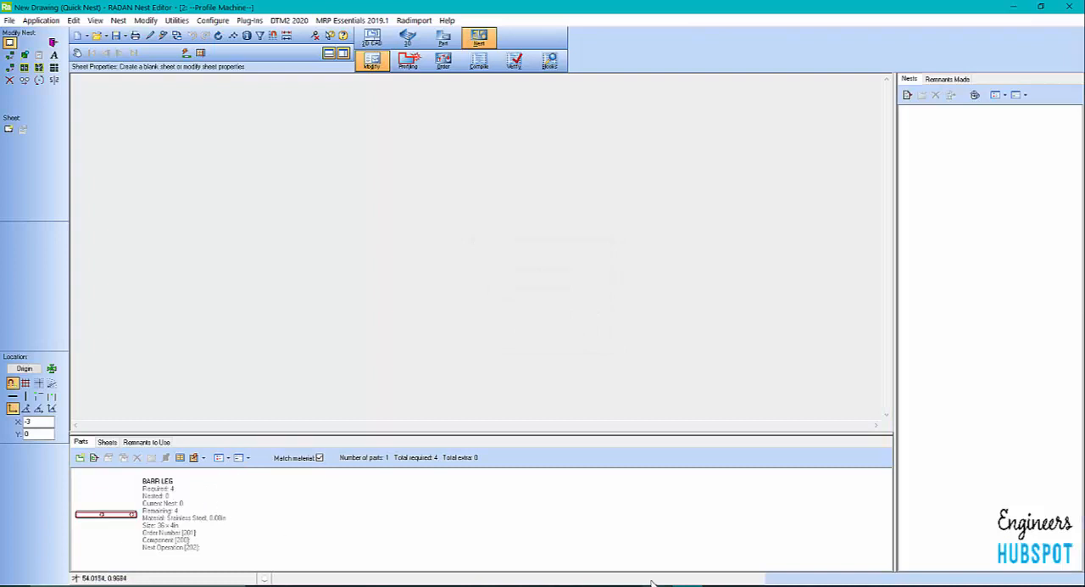
Run the nester for BARR LEG, continuing with the current nest settings despite existing nest drawings, and accept the nesting results
click(169, 489)
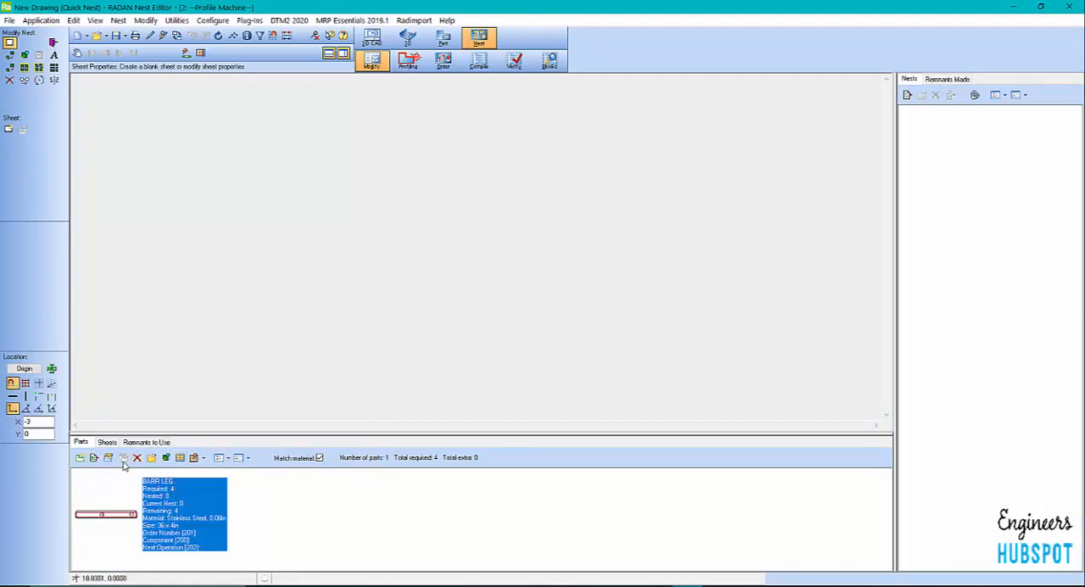
click(193, 457)
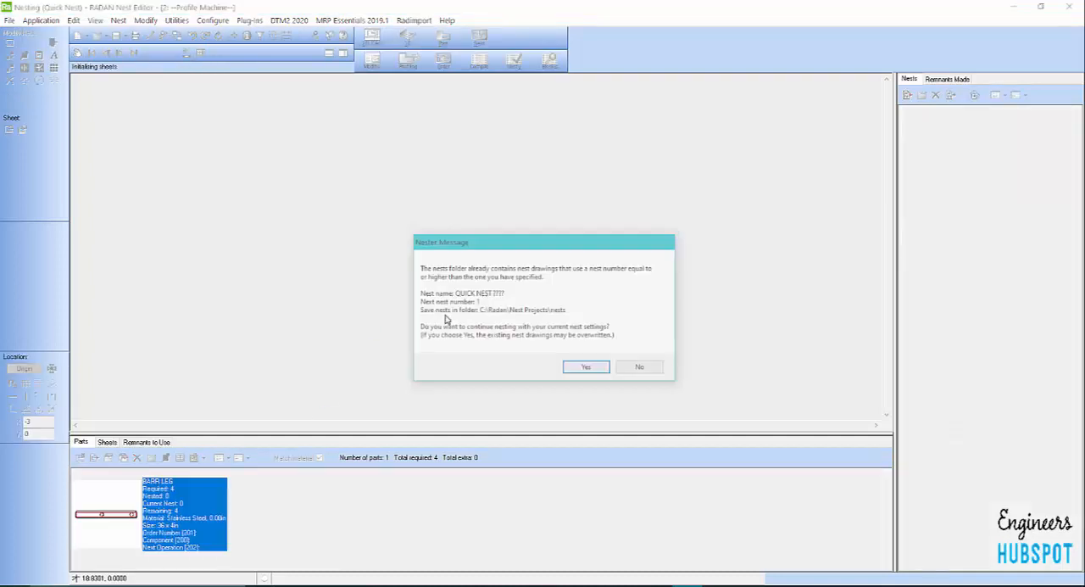
click(585, 368)
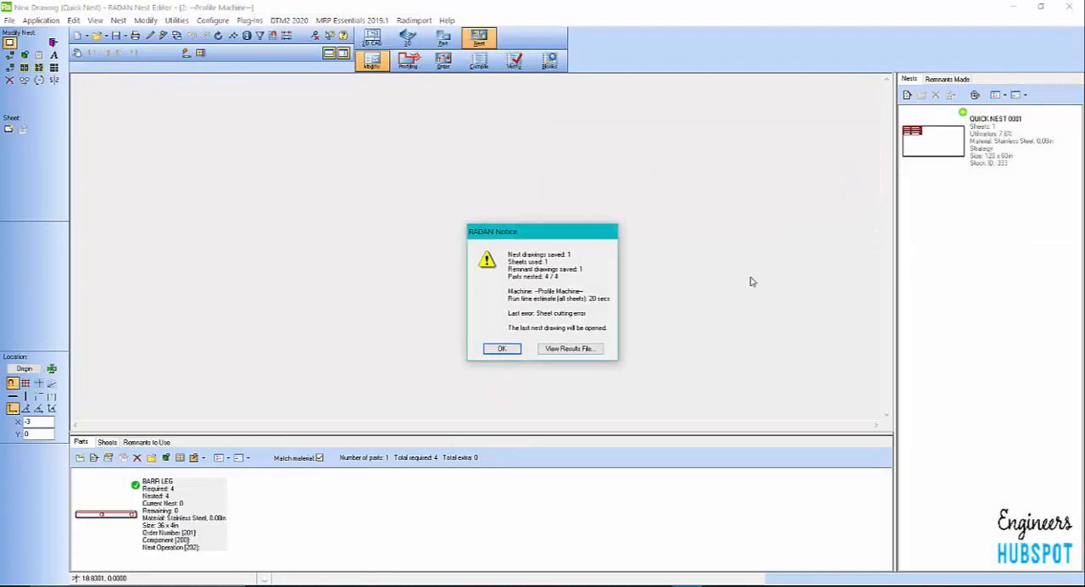
click(500, 349)
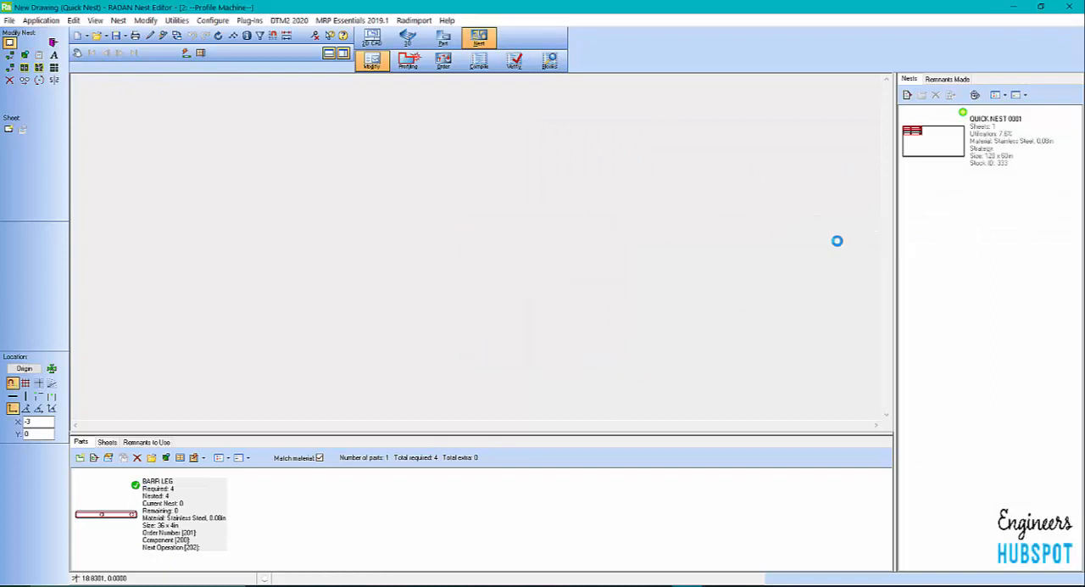
mouse_move(966, 127)
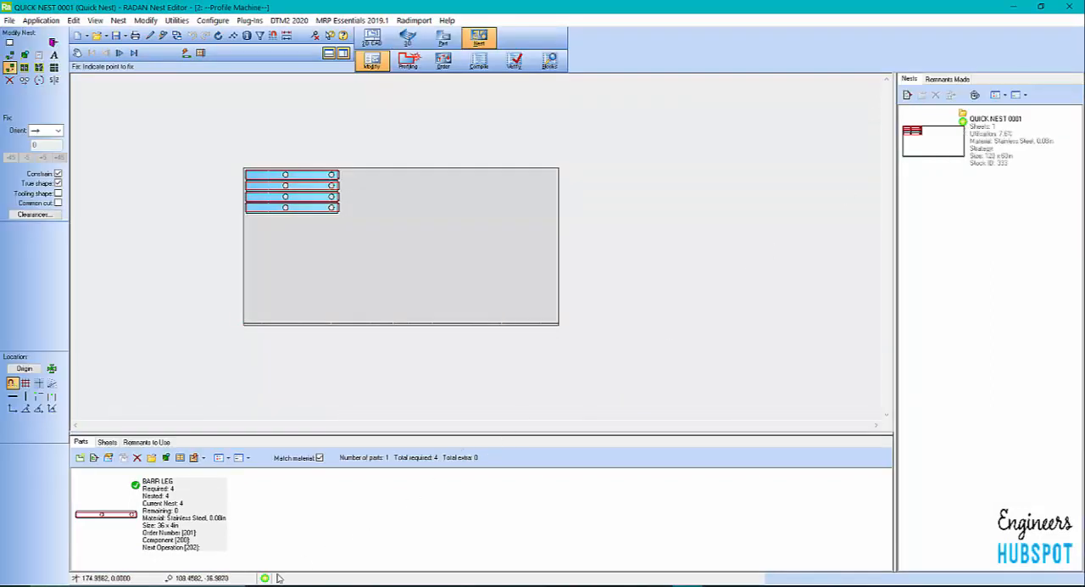
Inspect the four nested BARR LEG parts on the sheet in Modify and Profiling modes, and show the list of nests
scroll(438, 291, up, 6)
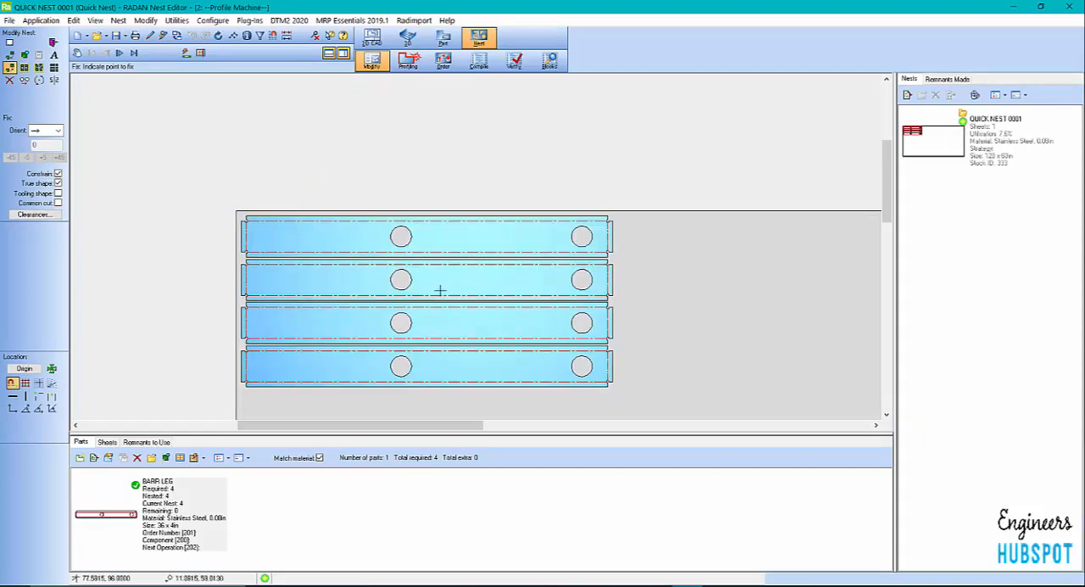
scroll(374, 229, down, 6)
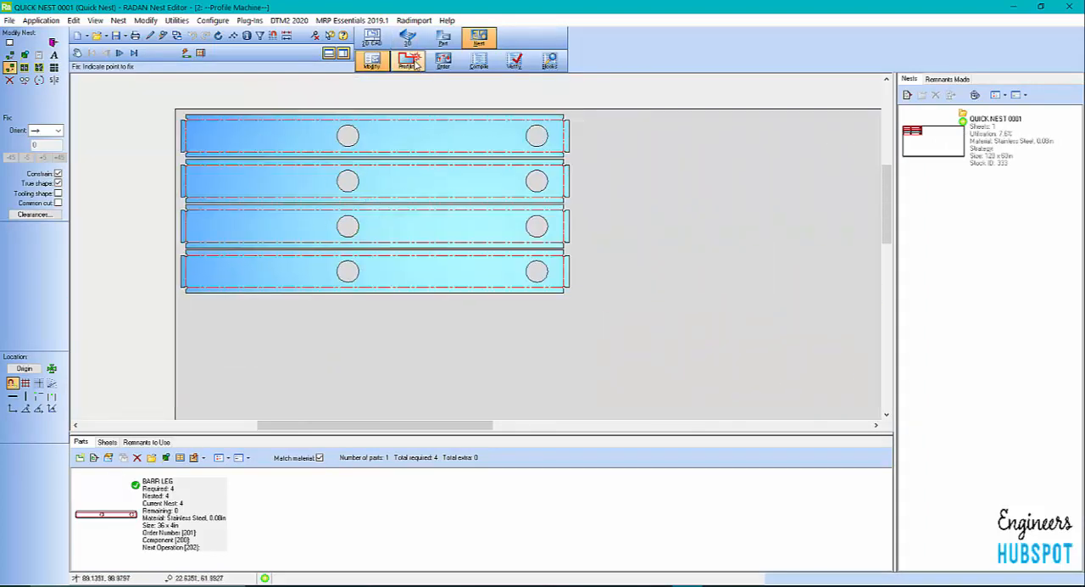
click(407, 60)
scroll(388, 113, up, 5)
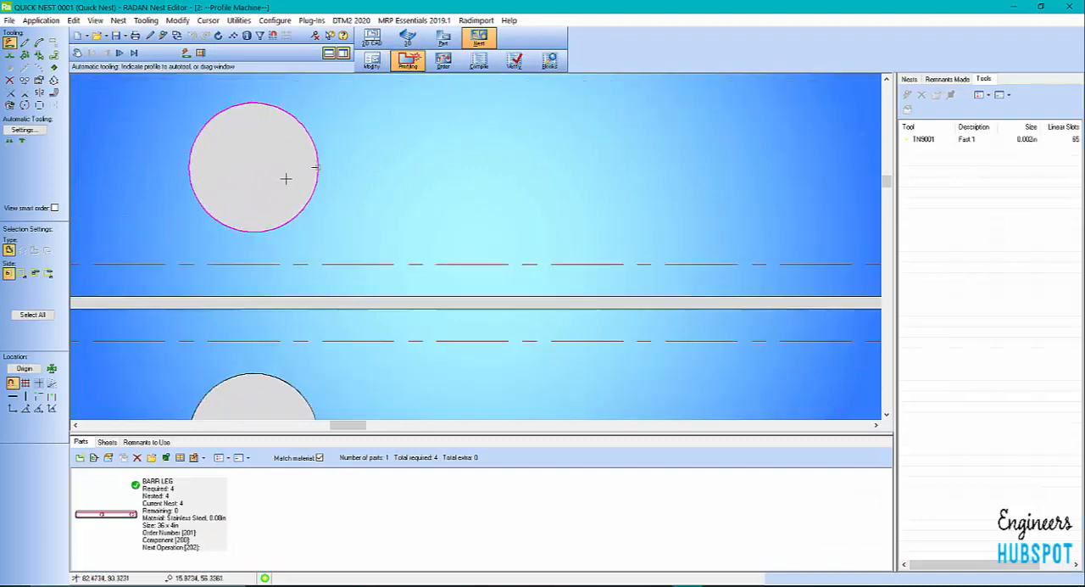
scroll(322, 186, down, 6)
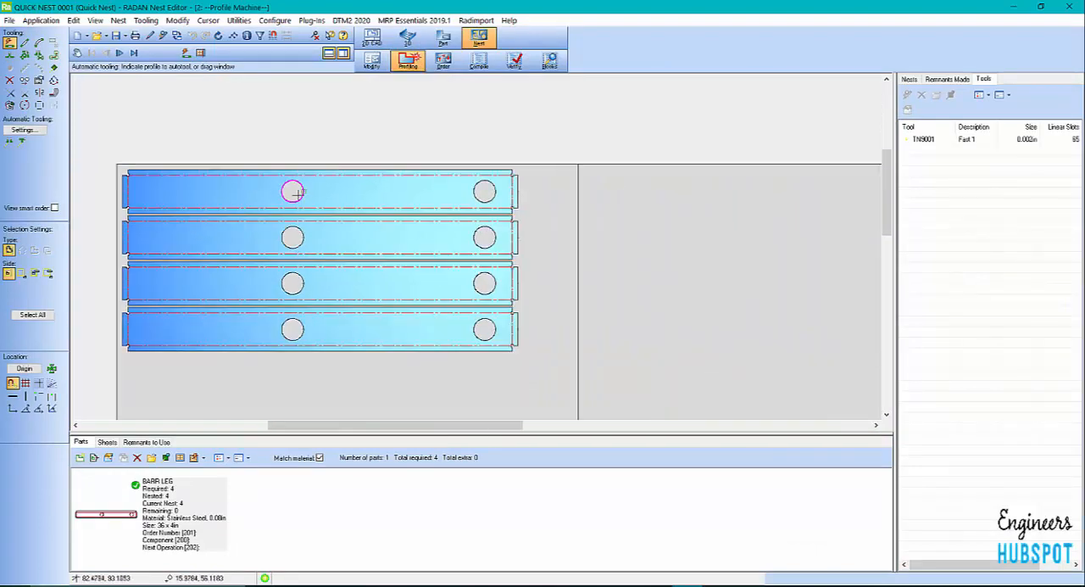
scroll(305, 176, down, 2)
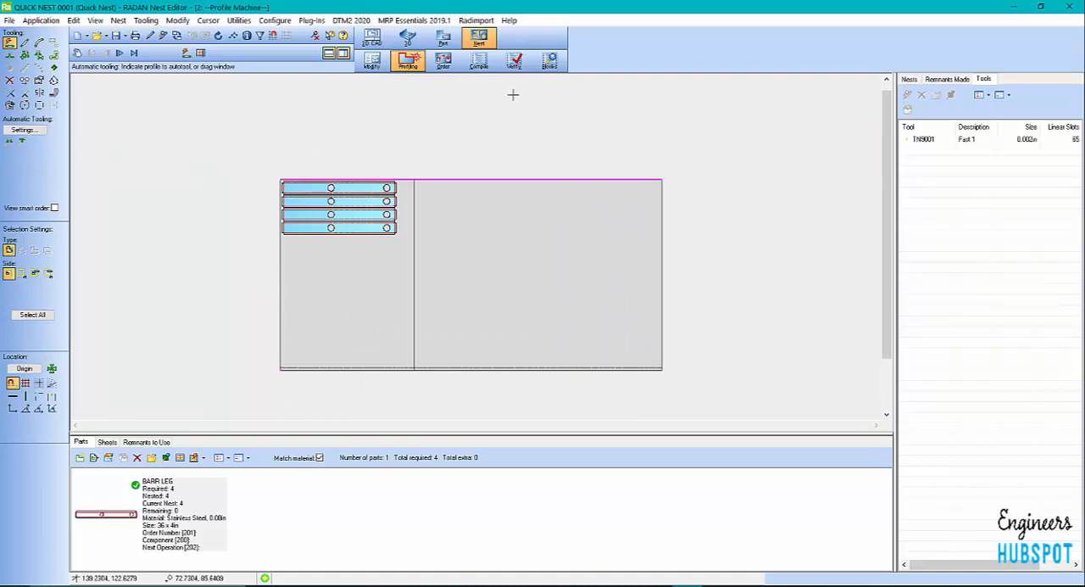
click(910, 79)
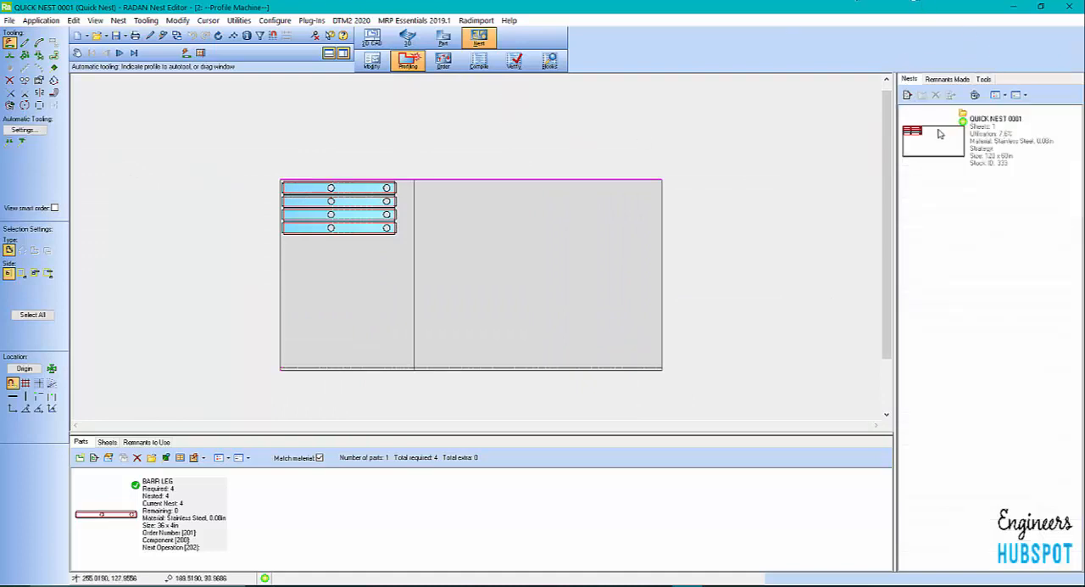
Switch to the part editor and create a new part named SAMPLES with the existing Stainless Steel 0.08 in and Profile Machine settings
click(443, 38)
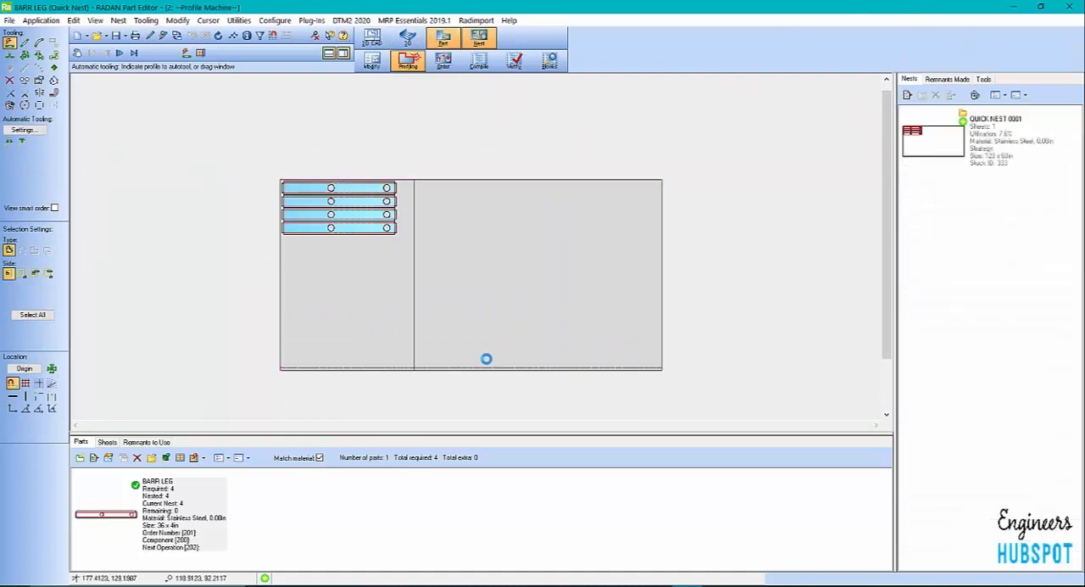
scroll(382, 261, down, 3)
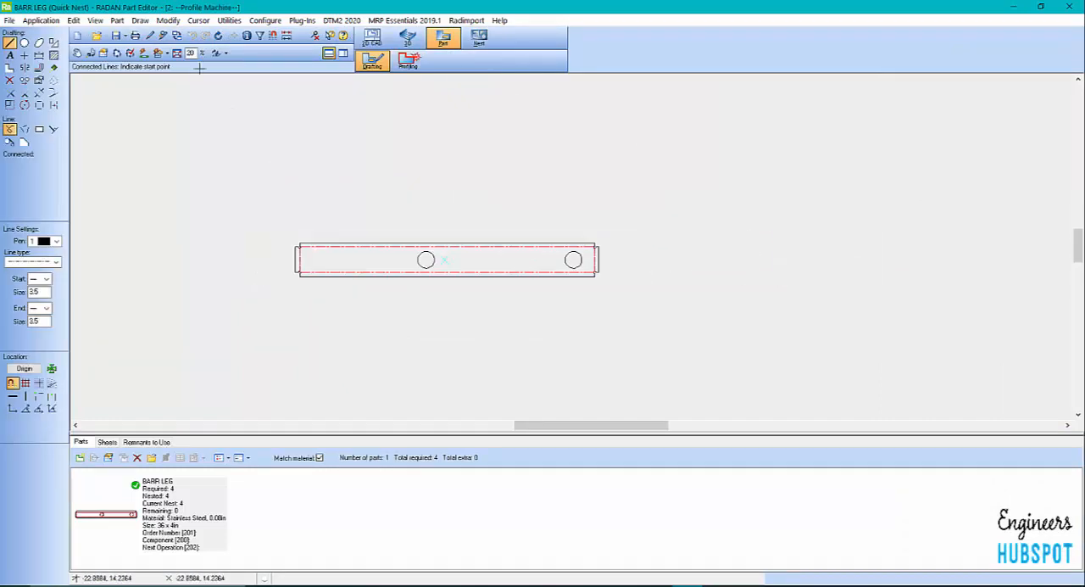
click(78, 36)
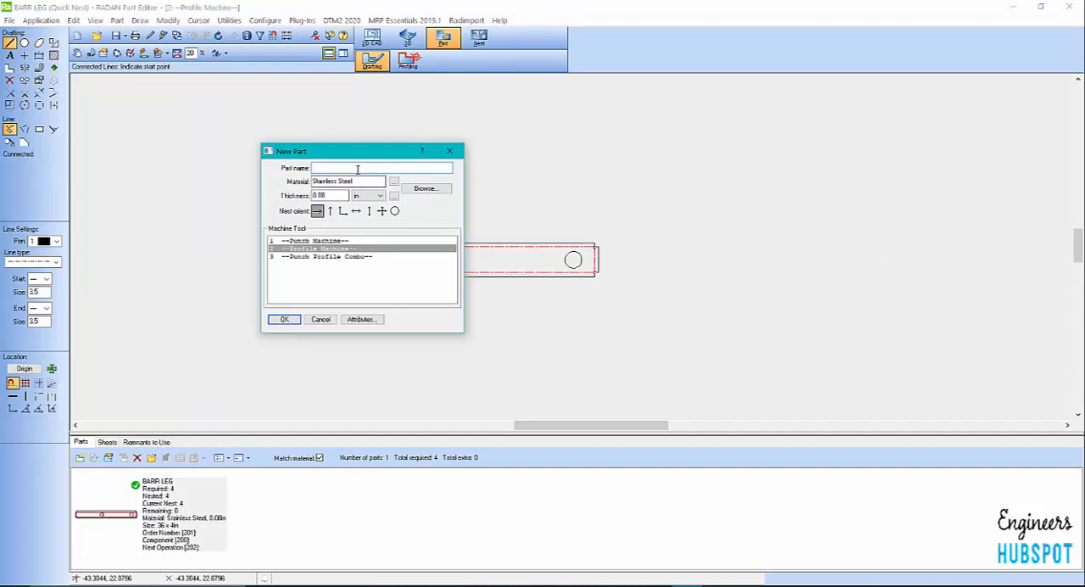
text(SAMPLE5)
click(285, 318)
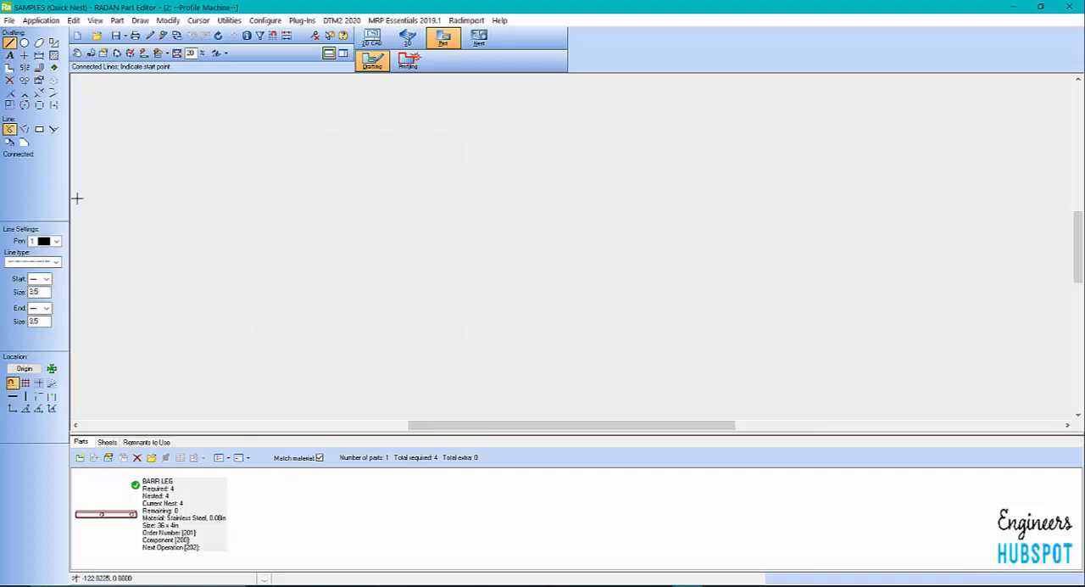
Set the line type for drawing shapes to a solid line
click(53, 43)
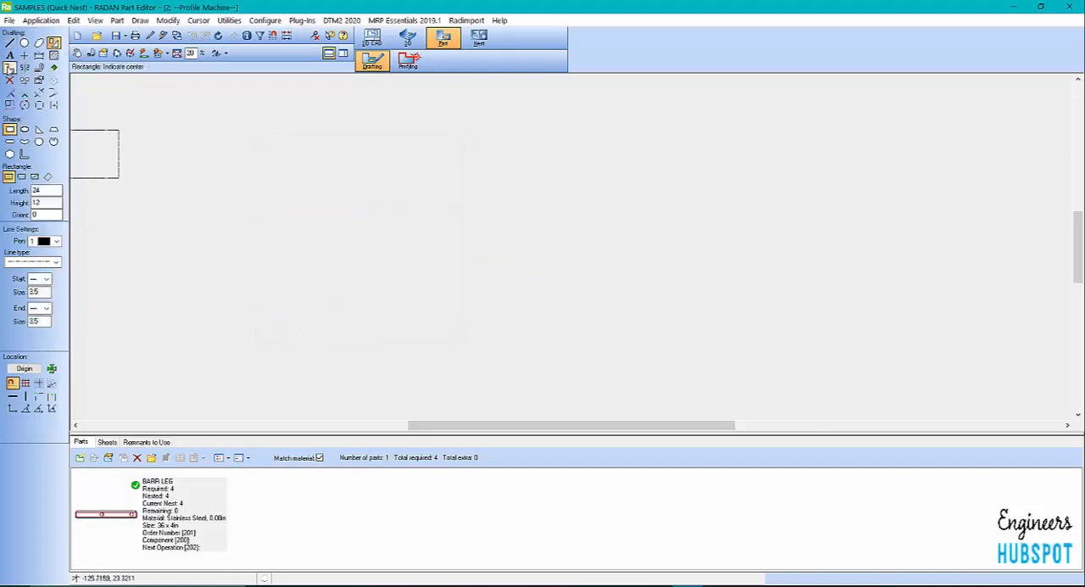
click(53, 262)
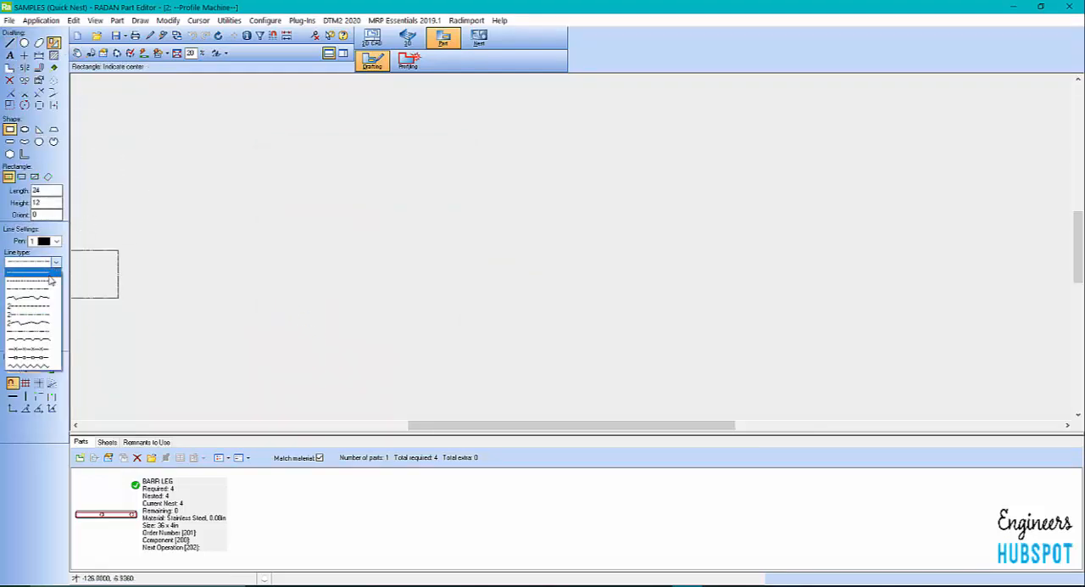
click(28, 289)
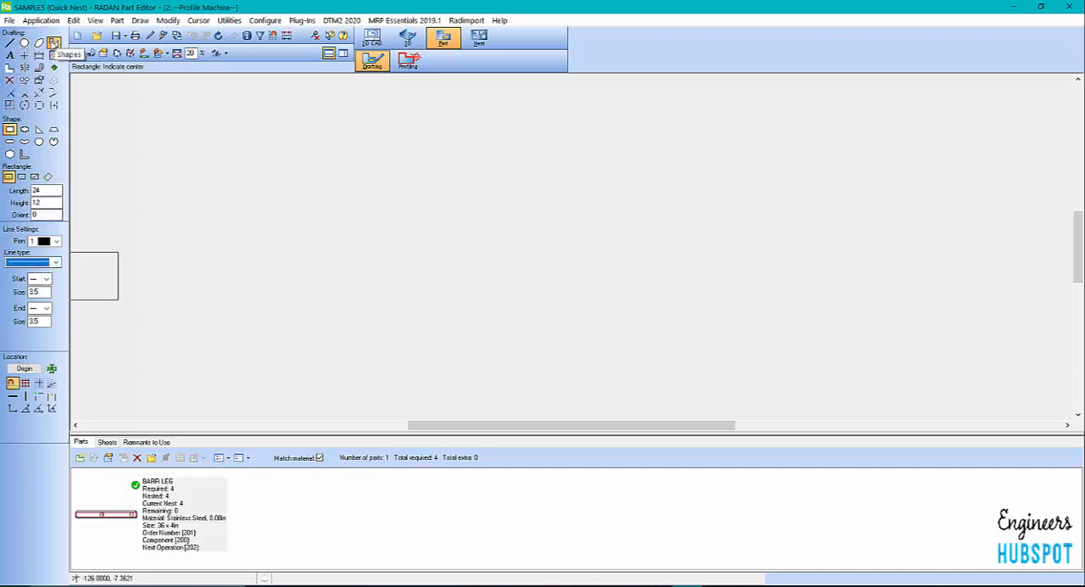
click(53, 42)
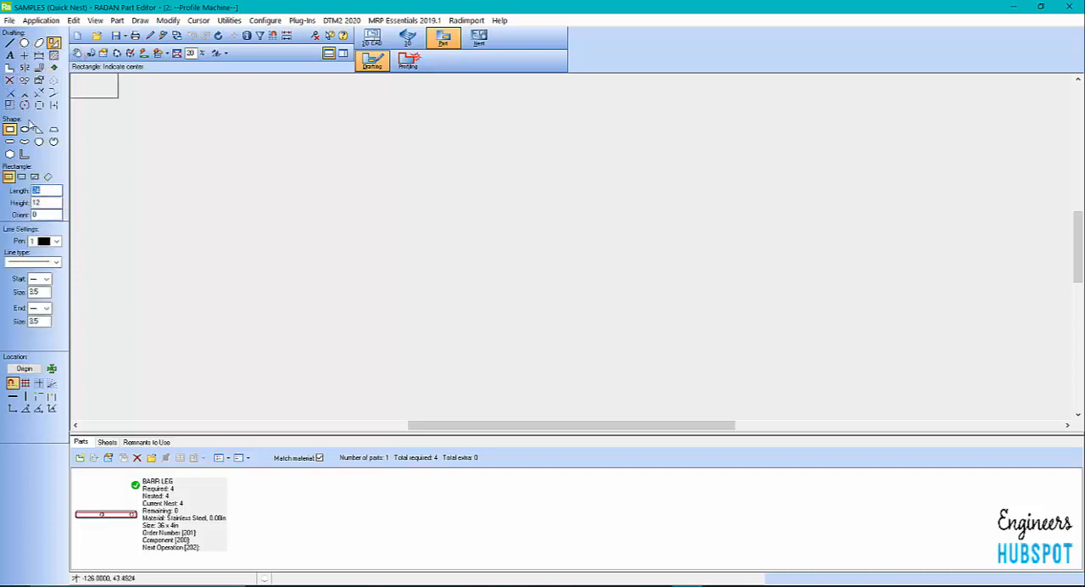
Draw a 24 by 12 in rectangle with 1.5 by 1.5 in notches at all four corners, centred on the origin
click(26, 130)
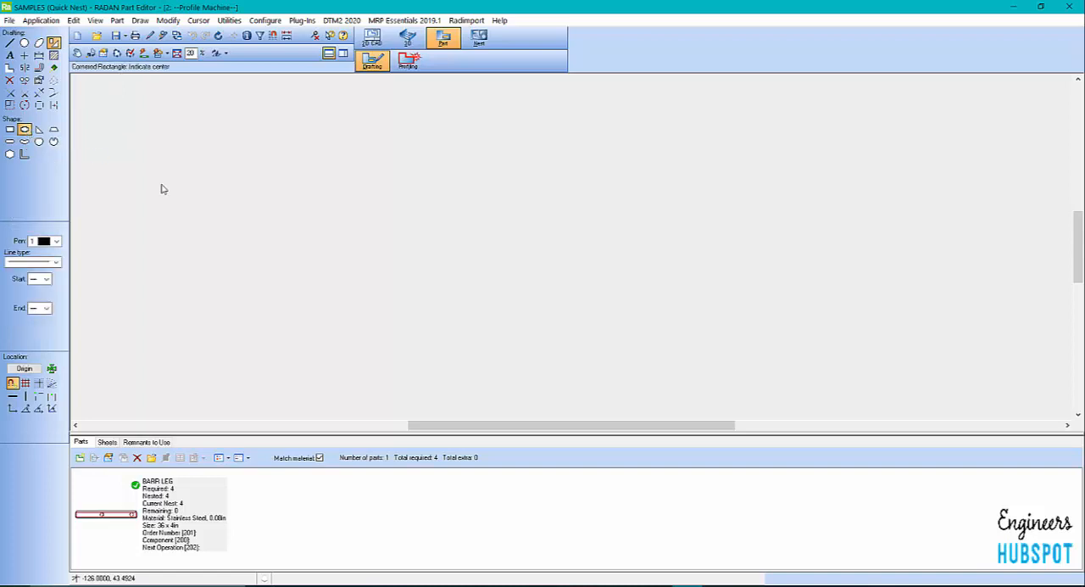
click(208, 137)
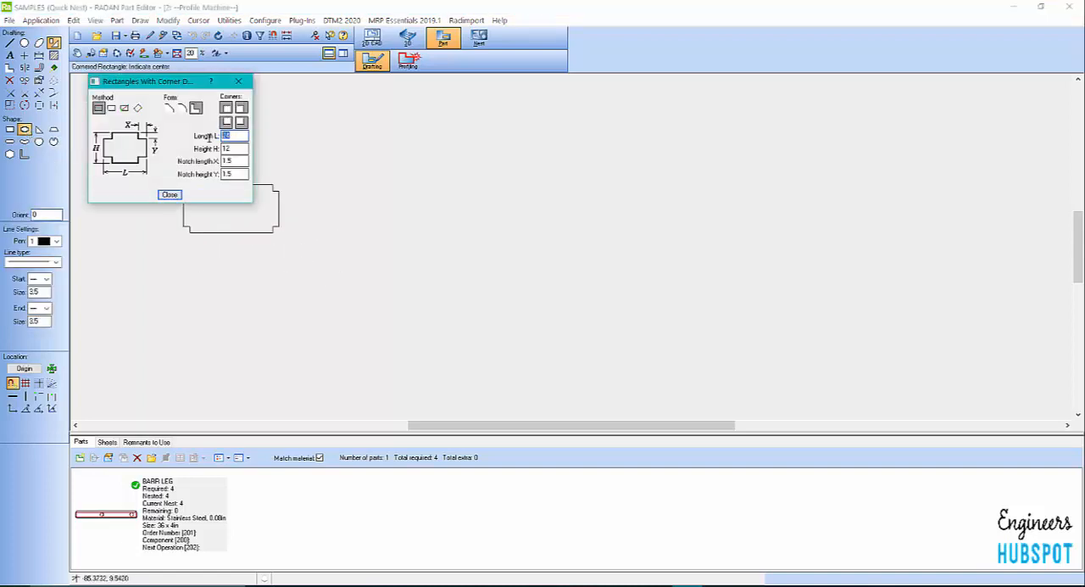
key(Tab)
key(Tab)
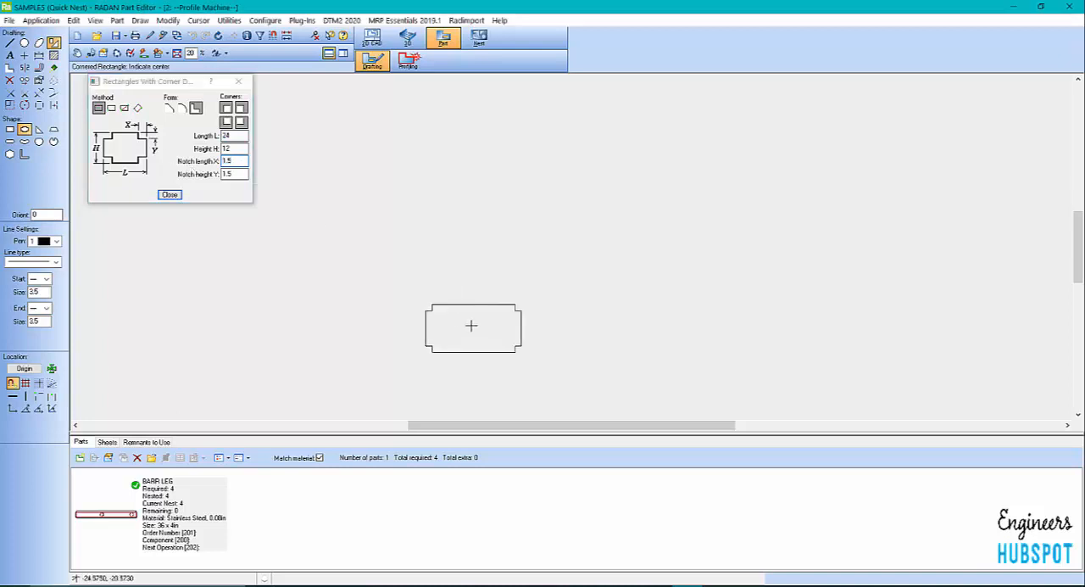
scroll(473, 324, up, 5)
click(462, 260)
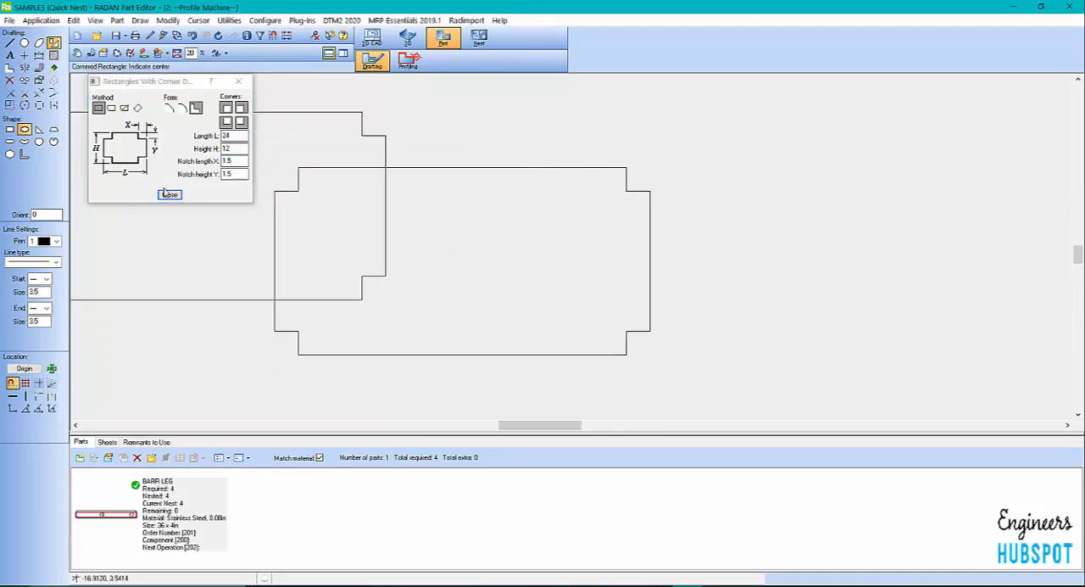
click(170, 194)
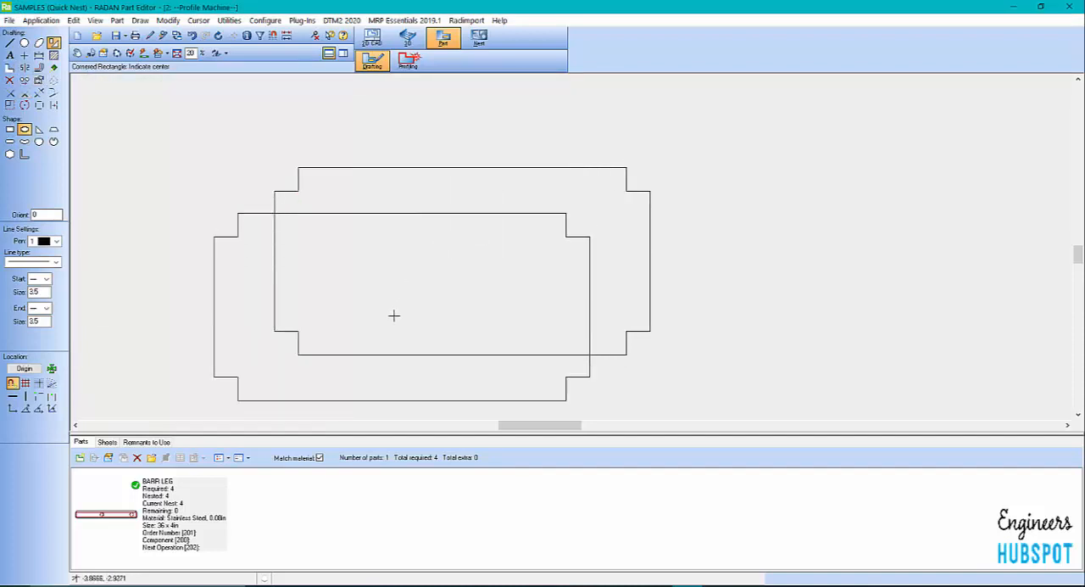
scroll(393, 314, down, 2)
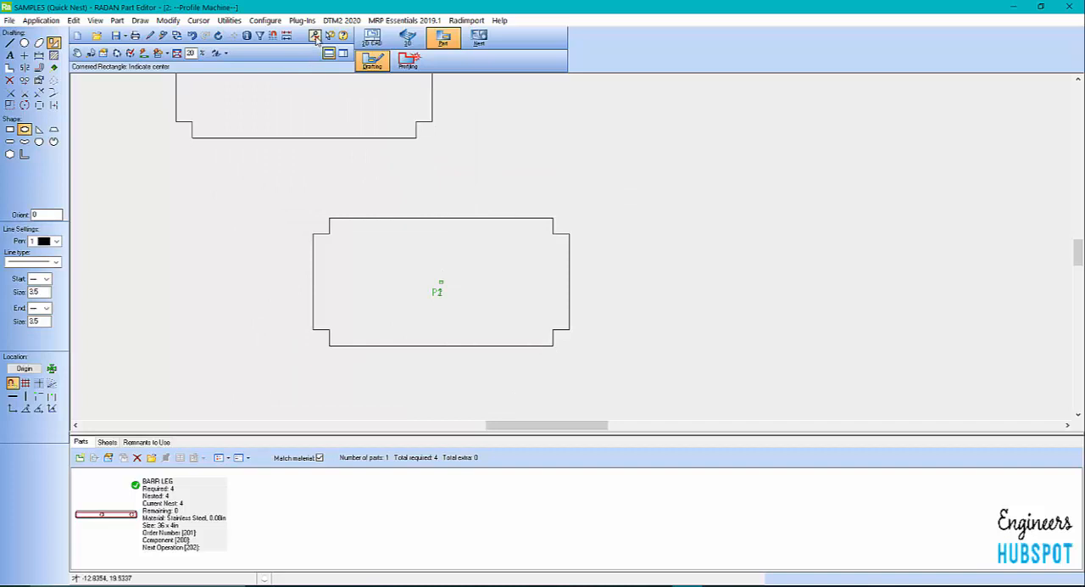
scroll(223, 331, down, 2)
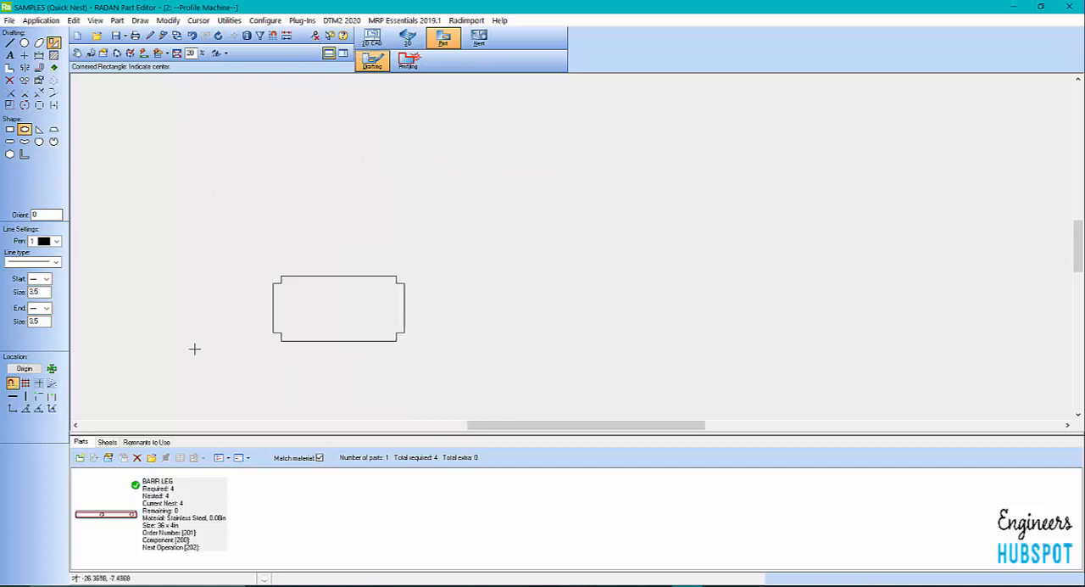
scroll(283, 366, up, 2)
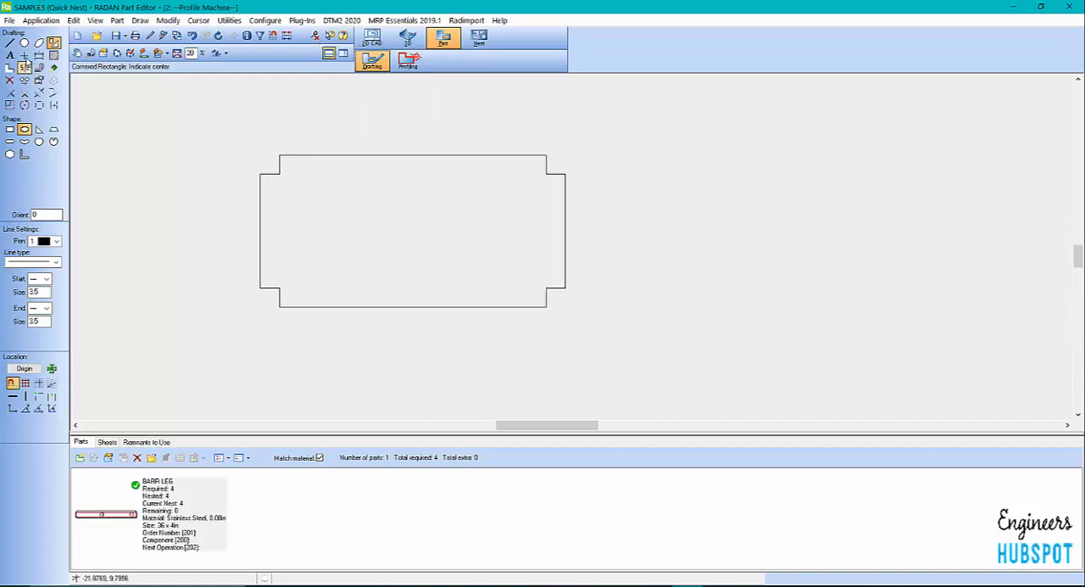
click(23, 43)
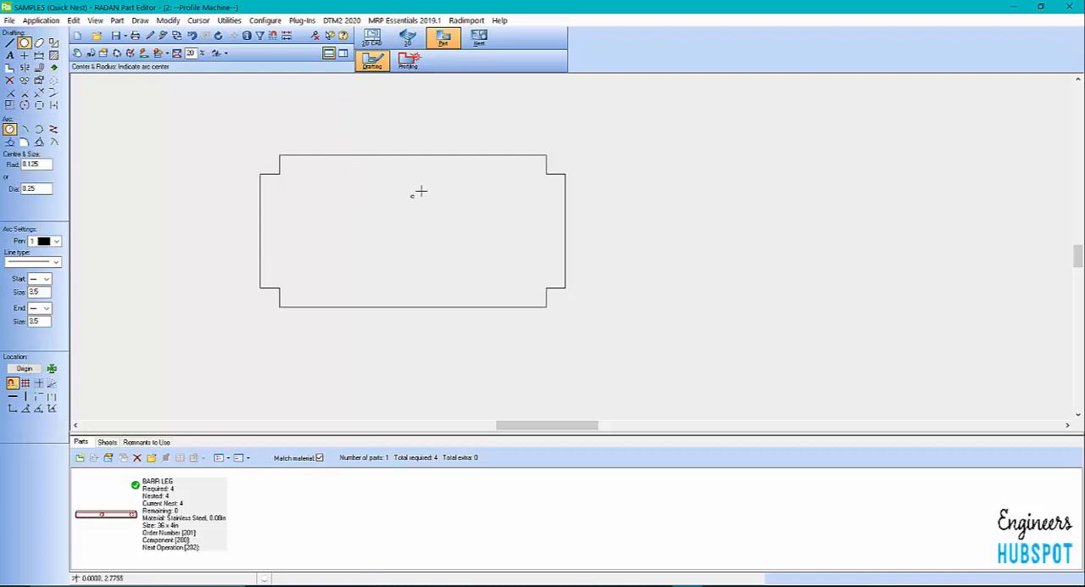
click(10, 80)
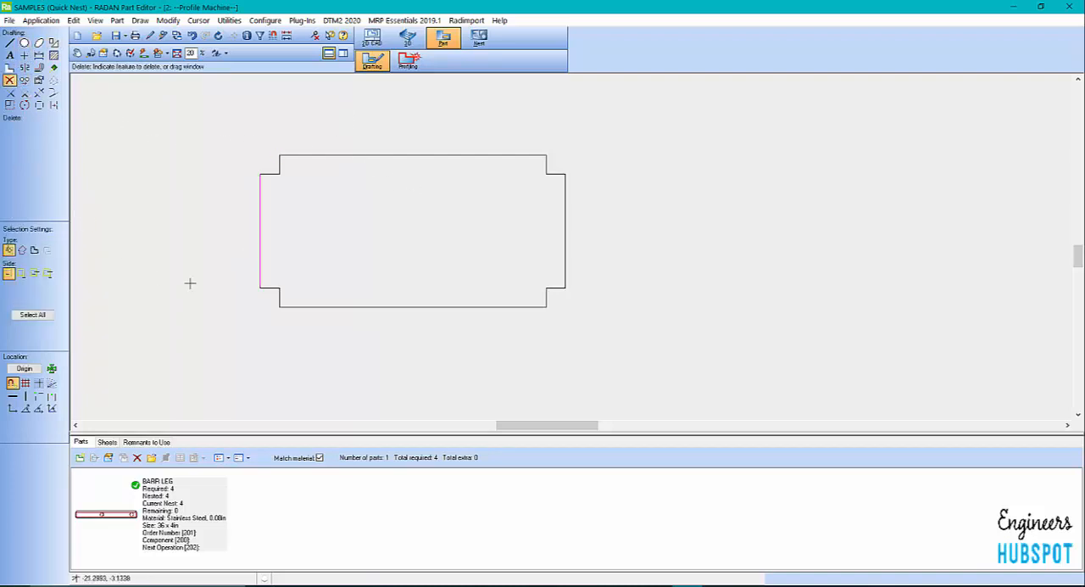
scroll(234, 151, up, 1)
scroll(286, 298, down, 3)
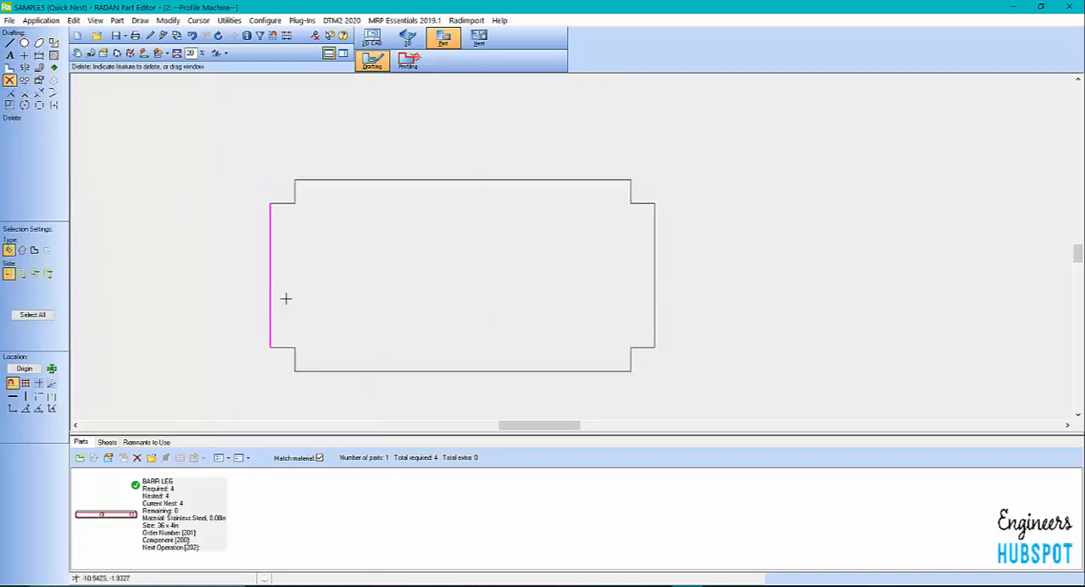
Draw a 0.25 in diameter hole at X 1.5, Y 1.5 in from an origin set on the lower-left notch's inner corner
click(24, 369)
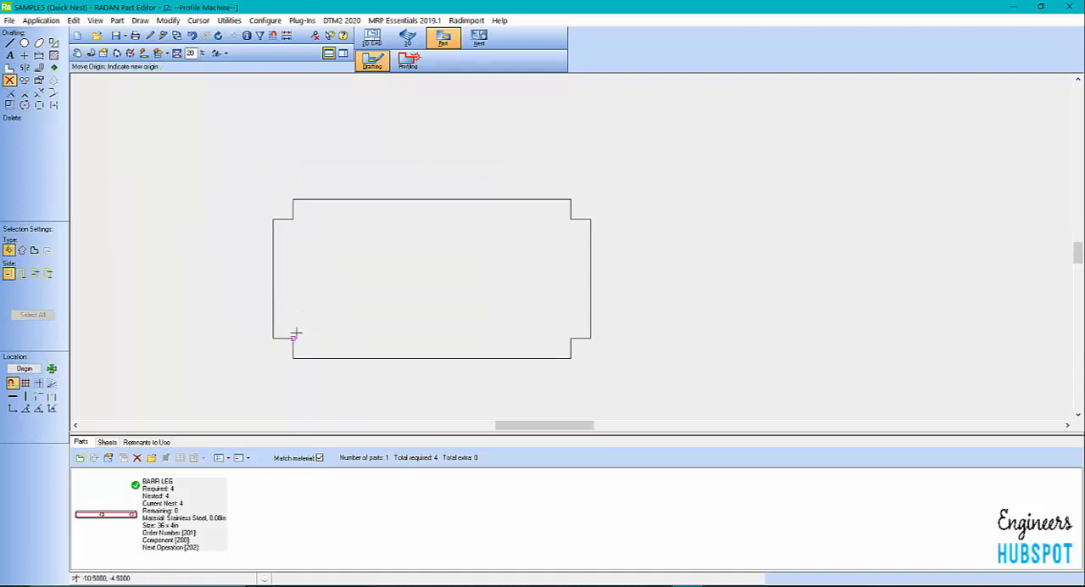
click(295, 333)
click(13, 407)
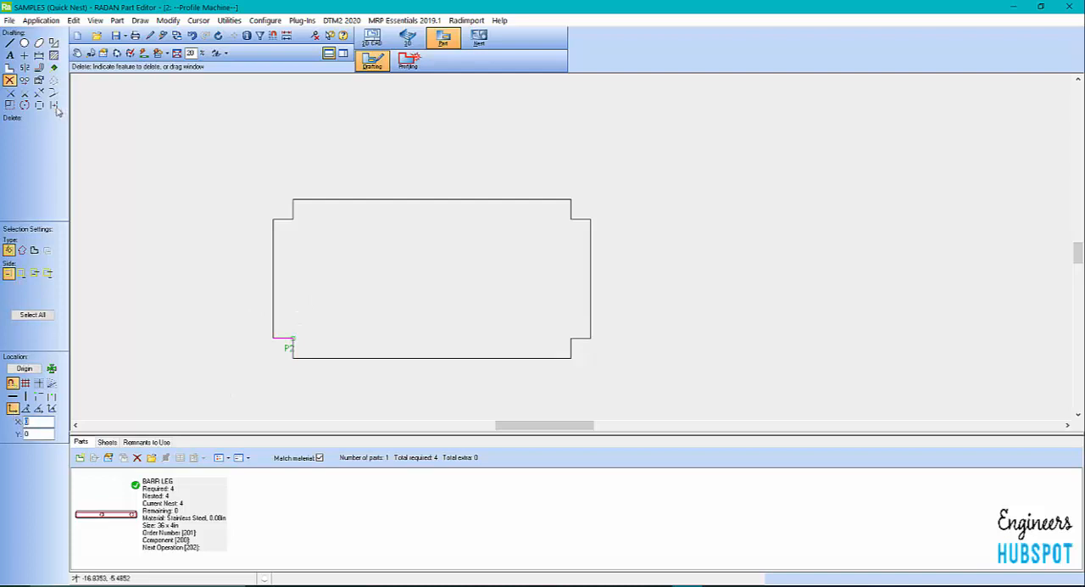
click(24, 42)
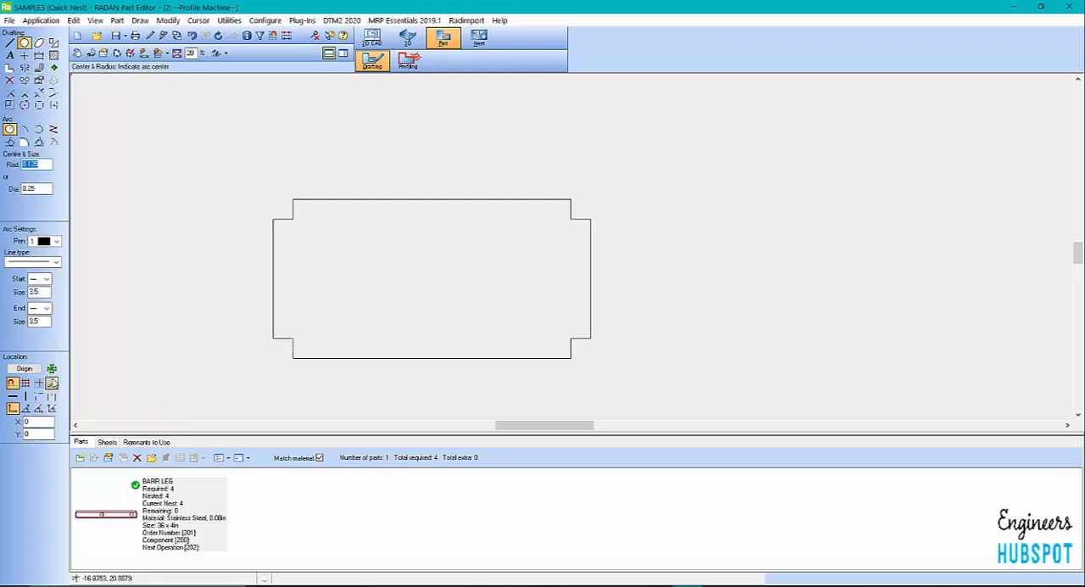
click(24, 368)
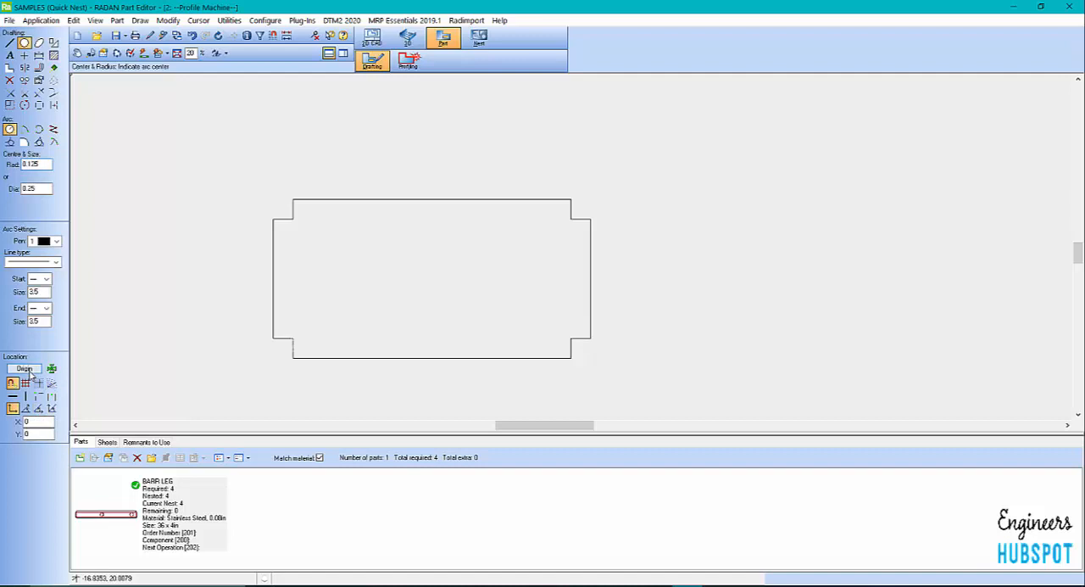
click(293, 340)
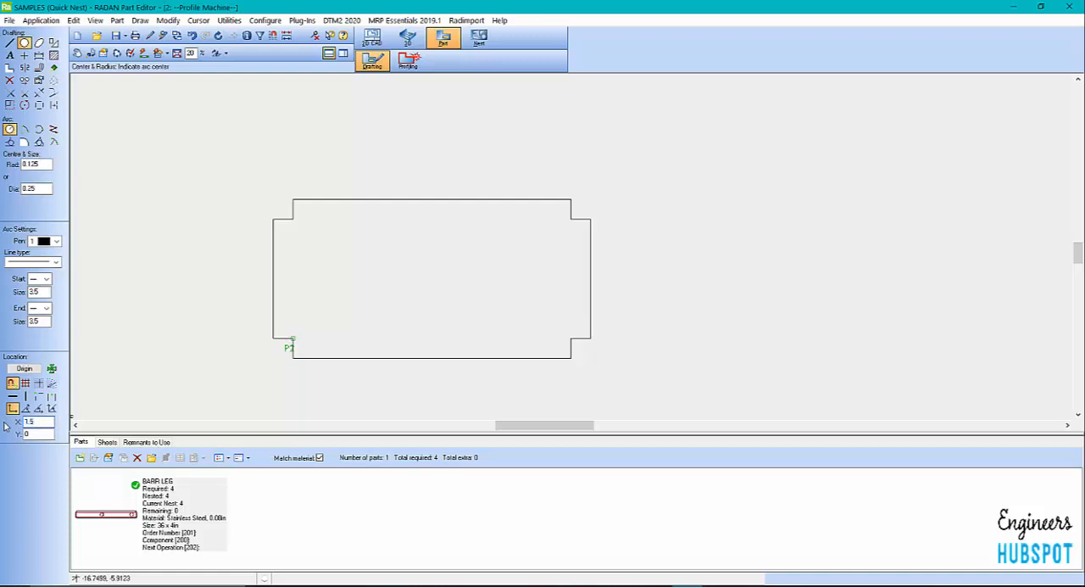
key(Tab)
scroll(373, 309, up, 1)
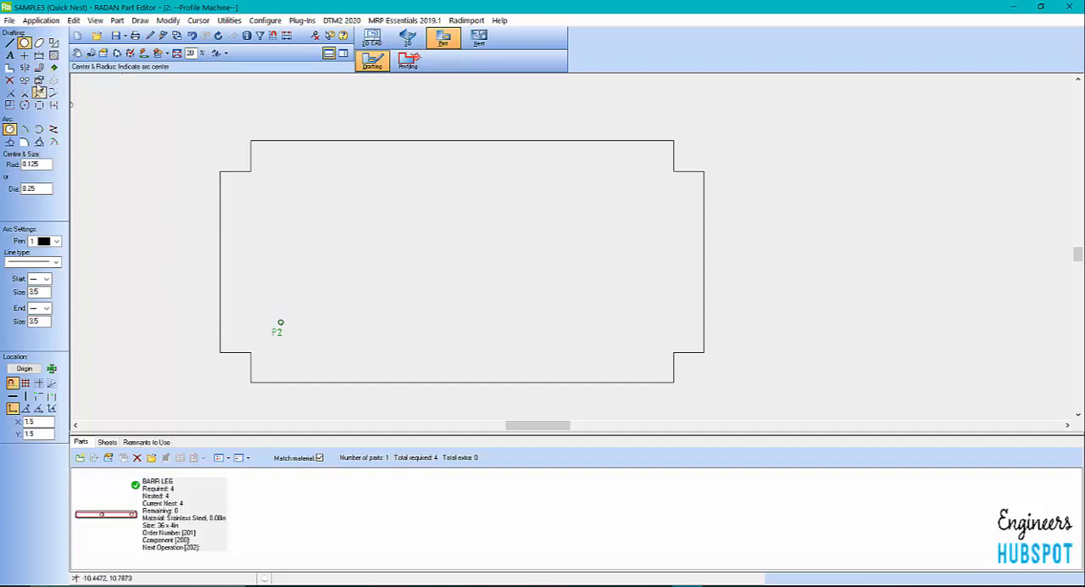
Mirror the hole to the other three corners with Corner Repeat, using the lower-left and upper-right notches' inner corners
click(25, 67)
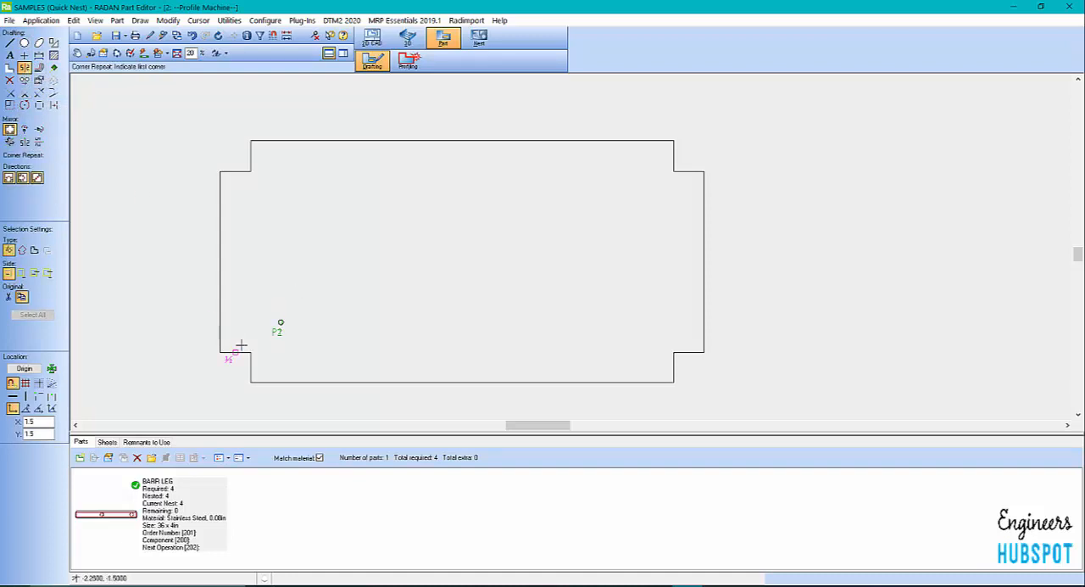
click(251, 351)
click(674, 171)
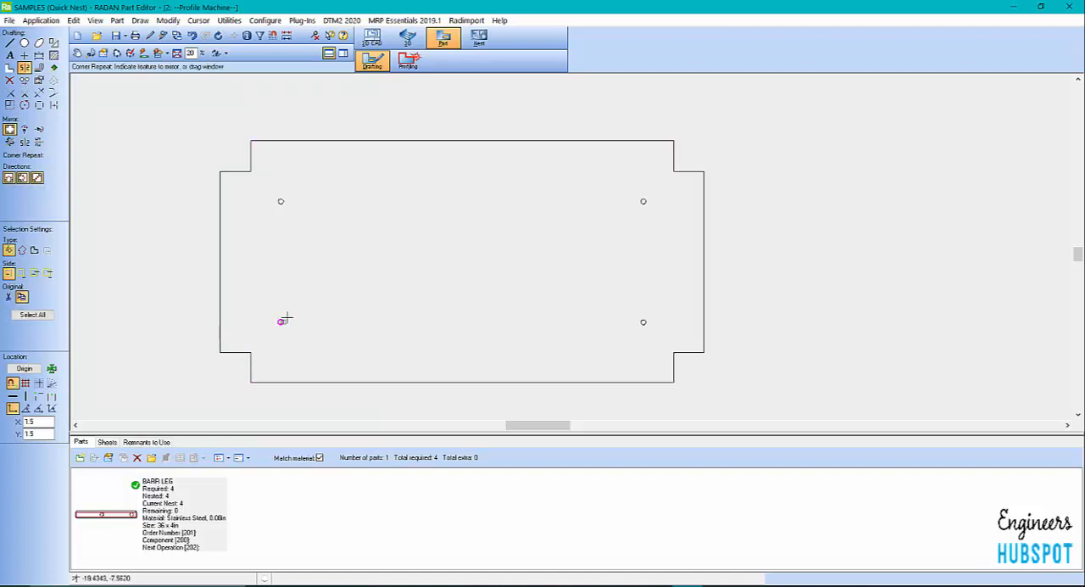
scroll(424, 269, down, 3)
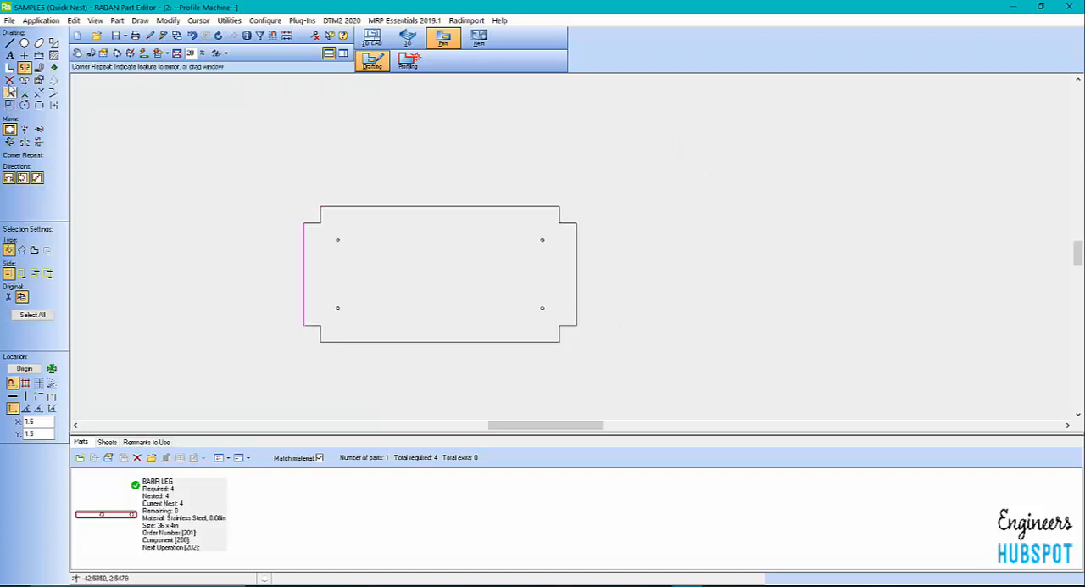
click(9, 81)
scroll(264, 363, up, 5)
scroll(266, 368, down, 6)
scroll(454, 299, up, 1)
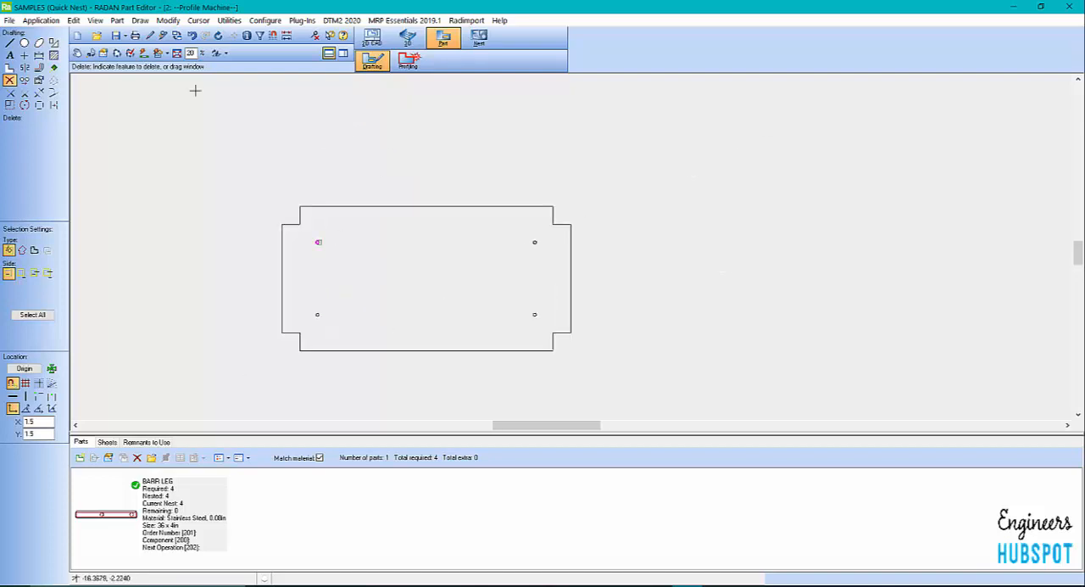
Enter PART PAN SAMPLE 005 as multiline text and look through the available fonts without changing the current one
click(9, 54)
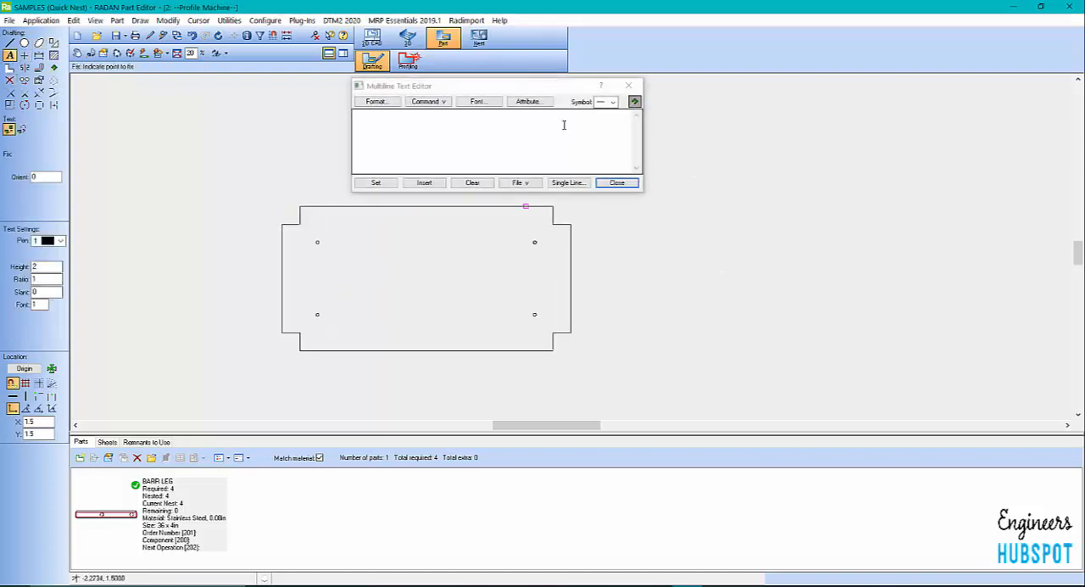
drag(495, 88, 702, 111)
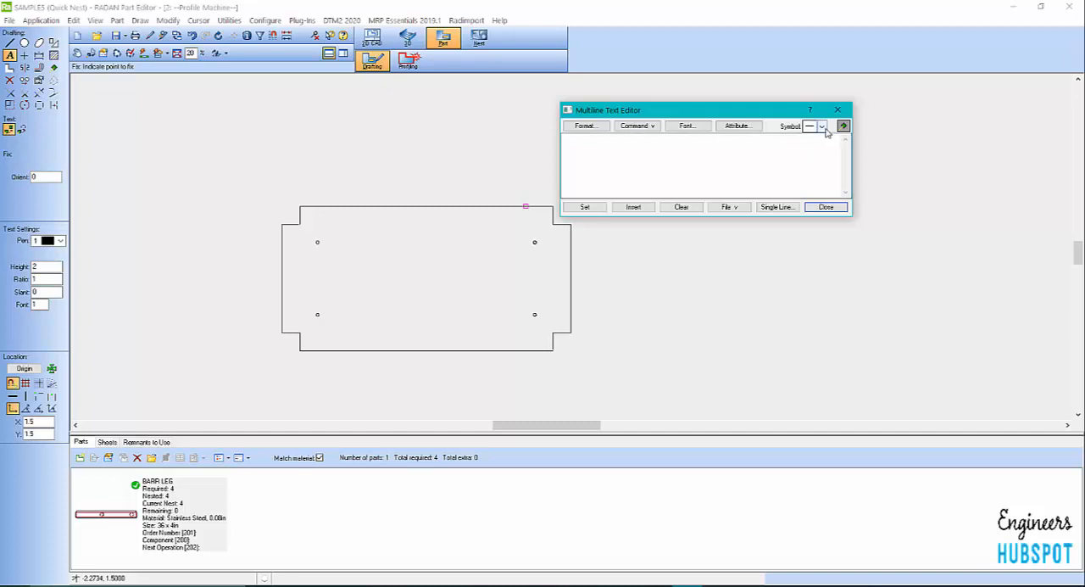
click(702, 131)
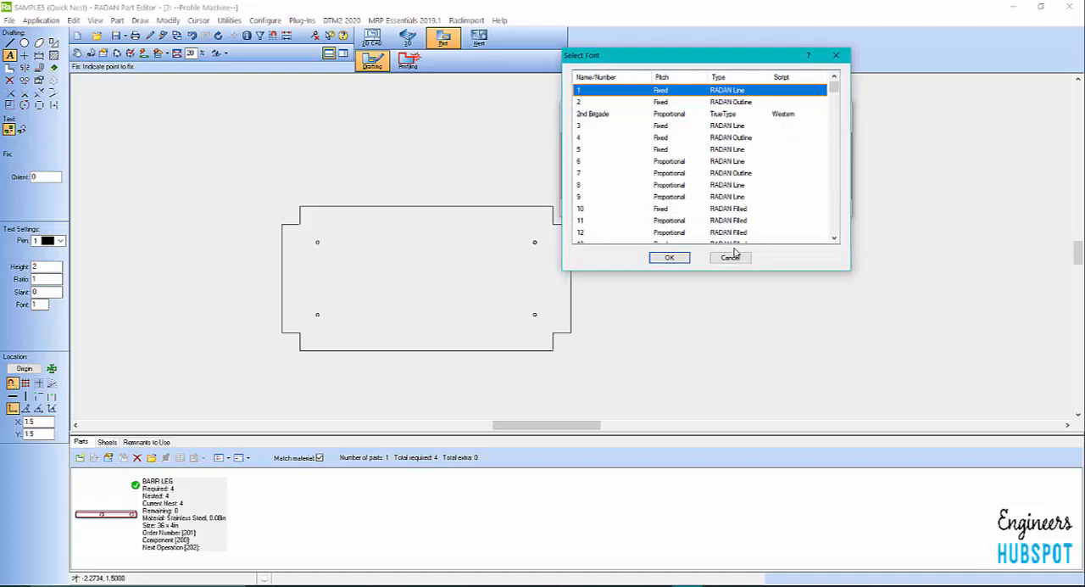
scroll(759, 168, down, 10)
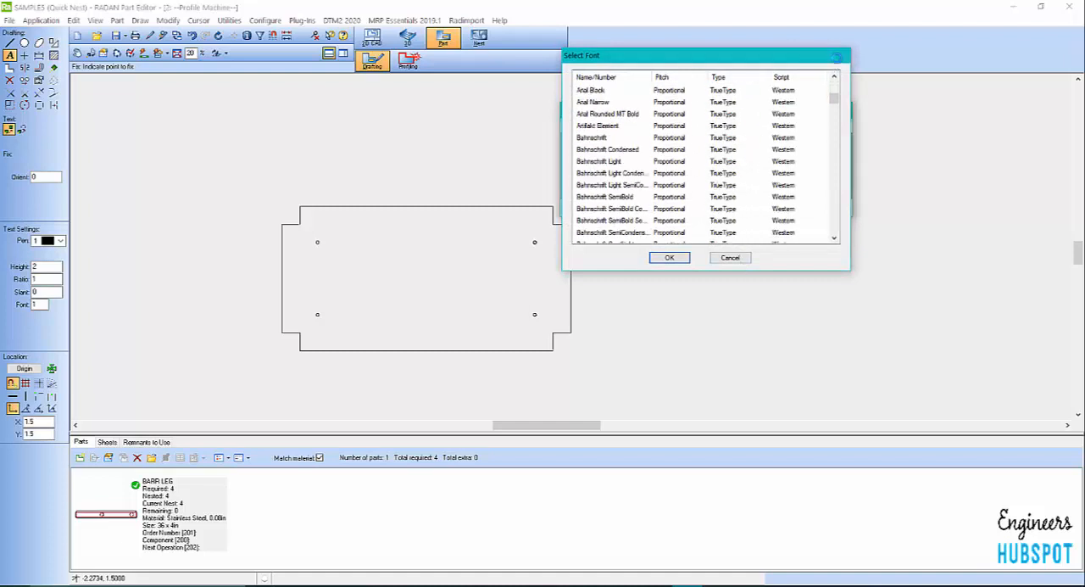
click(836, 55)
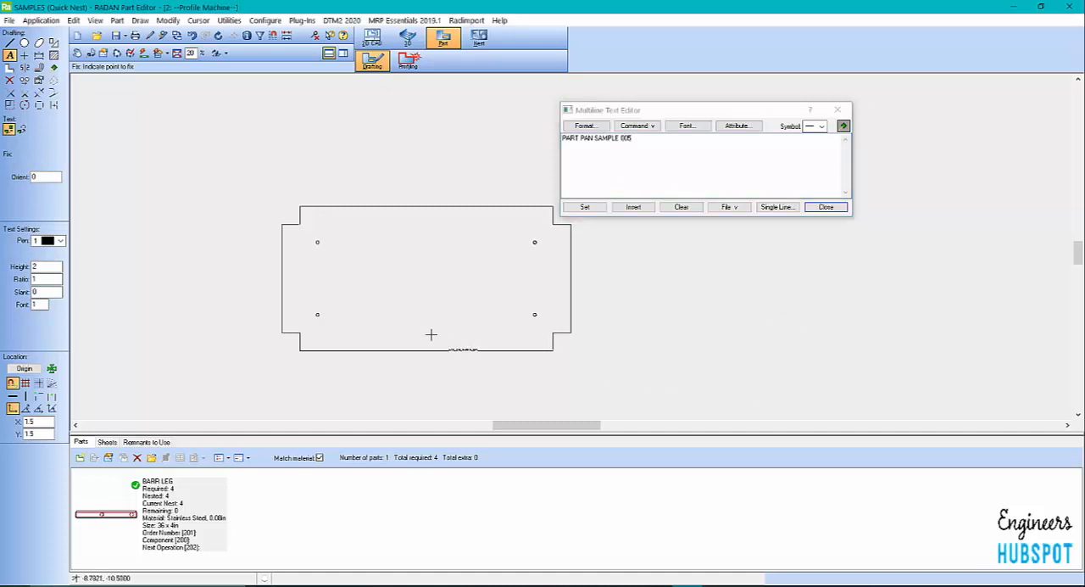
Place the PART PAN SAMPLE 005 text just above the part's bottom edge, near the lower-left notch
scroll(402, 303, up, 3)
scroll(276, 269, down, 2)
scroll(197, 373, up, 5)
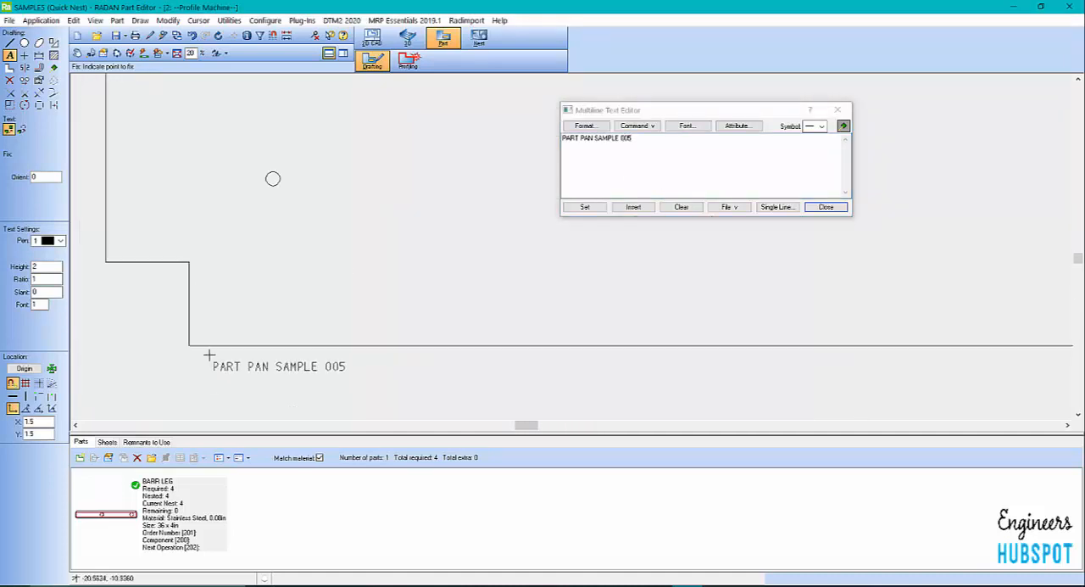
scroll(241, 326, up, 1)
scroll(240, 326, up, 1)
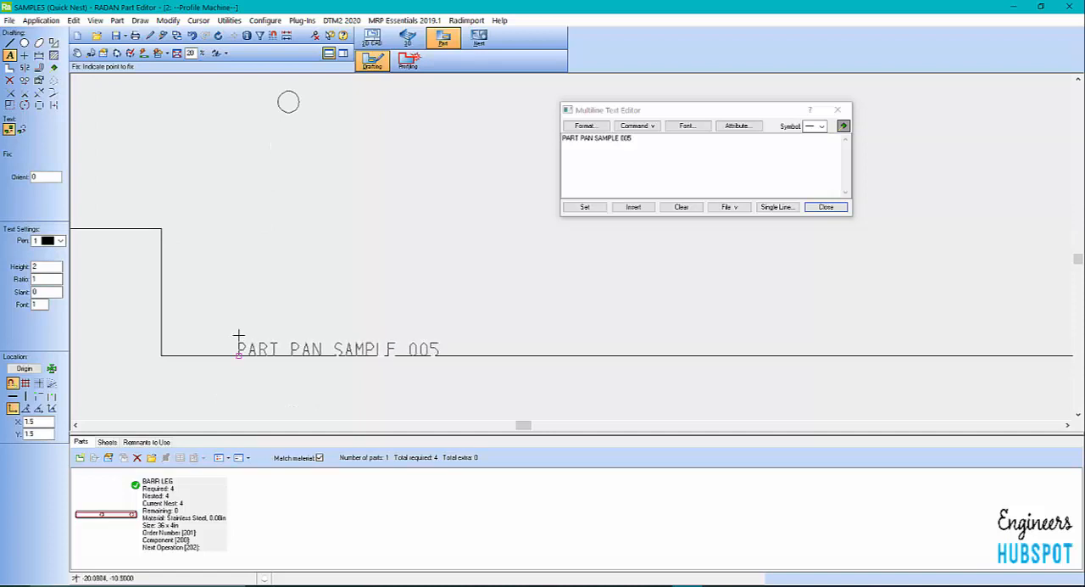
click(238, 330)
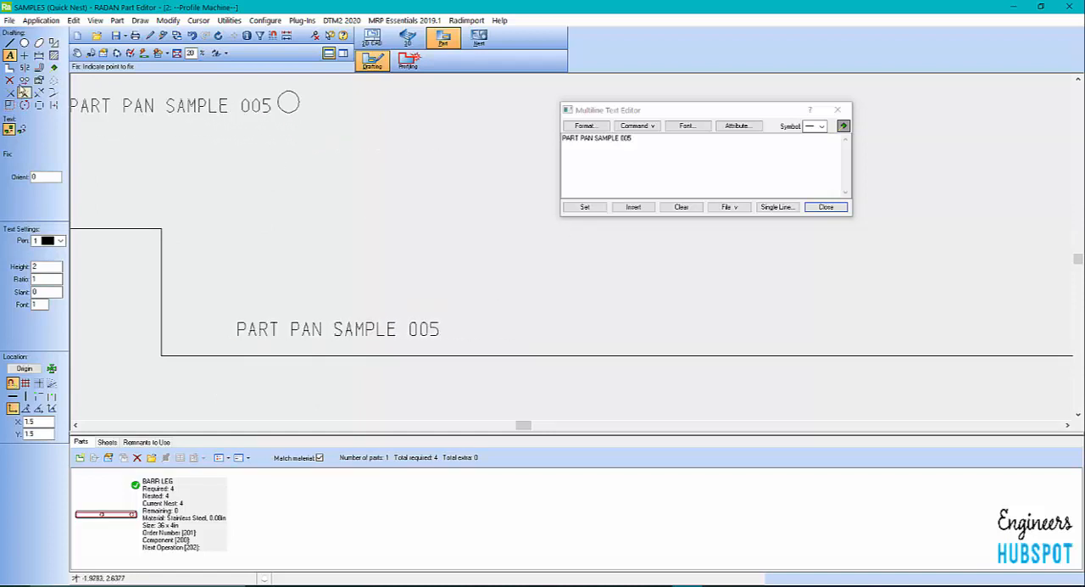
click(9, 79)
scroll(449, 165, down, 3)
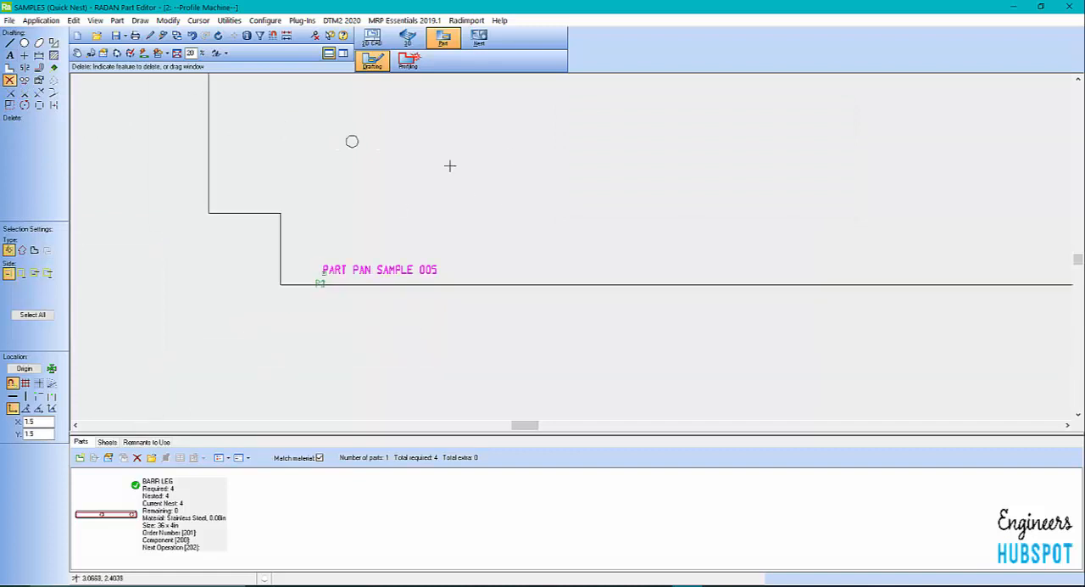
scroll(305, 390, down, 5)
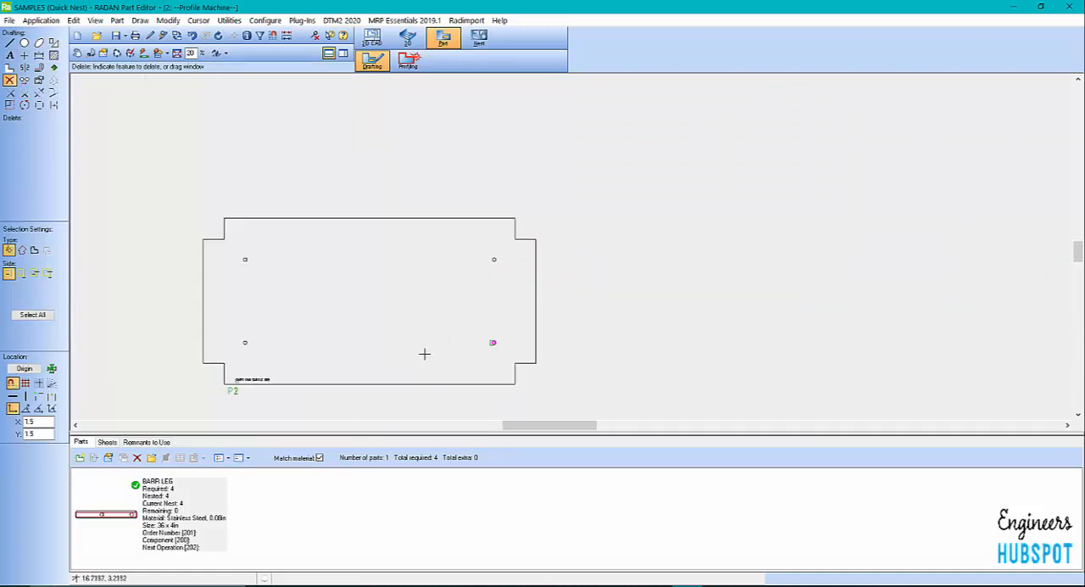
Realize the PART PAN SAMPLE 005 text in situ as geometry, with the text and ellipse options enabled
scroll(222, 396, up, 5)
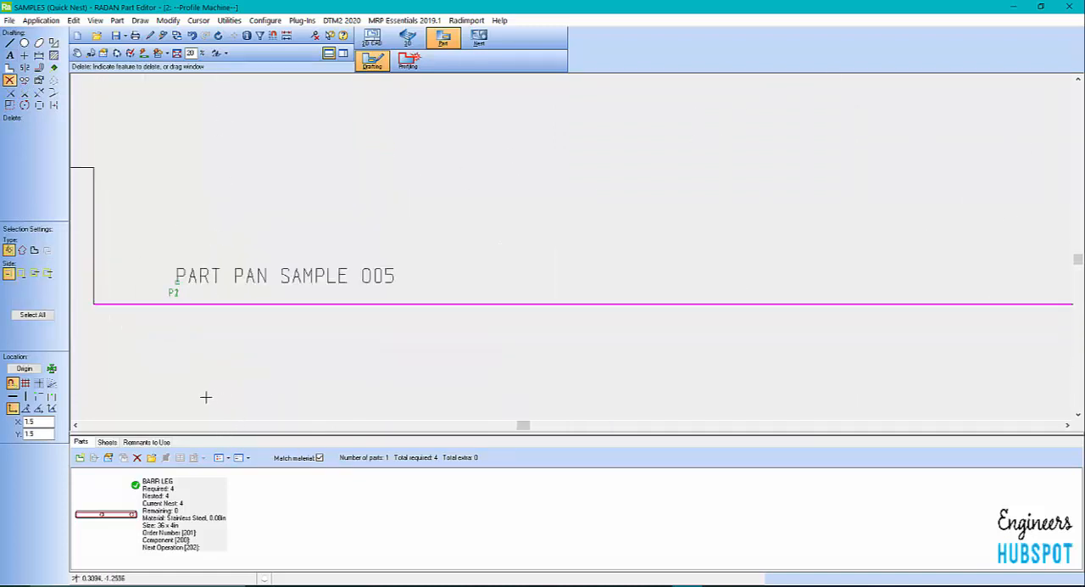
scroll(458, 277, down, 2)
scroll(395, 332, down, 2)
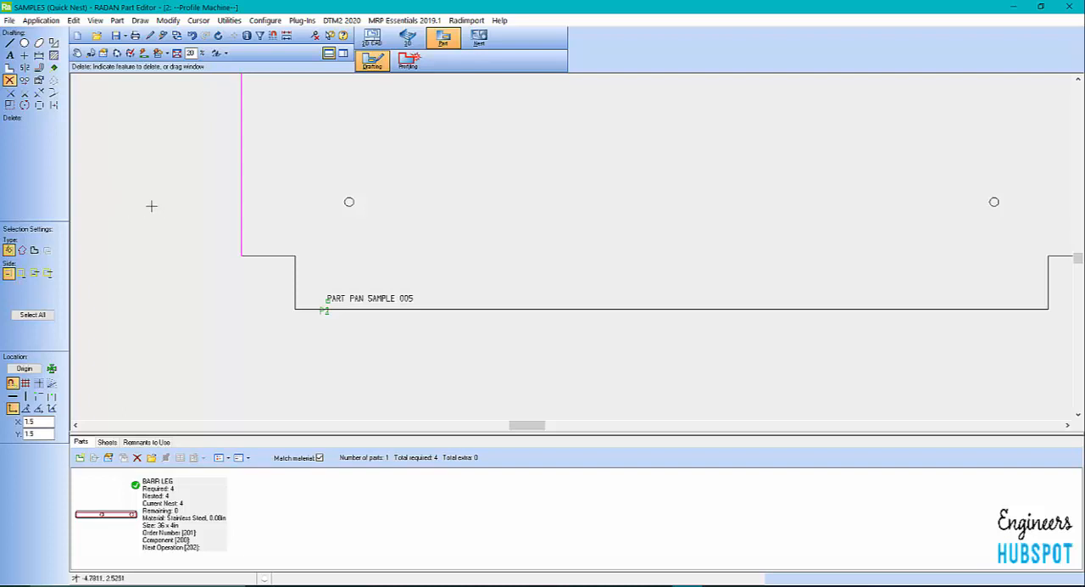
click(39, 106)
click(8, 129)
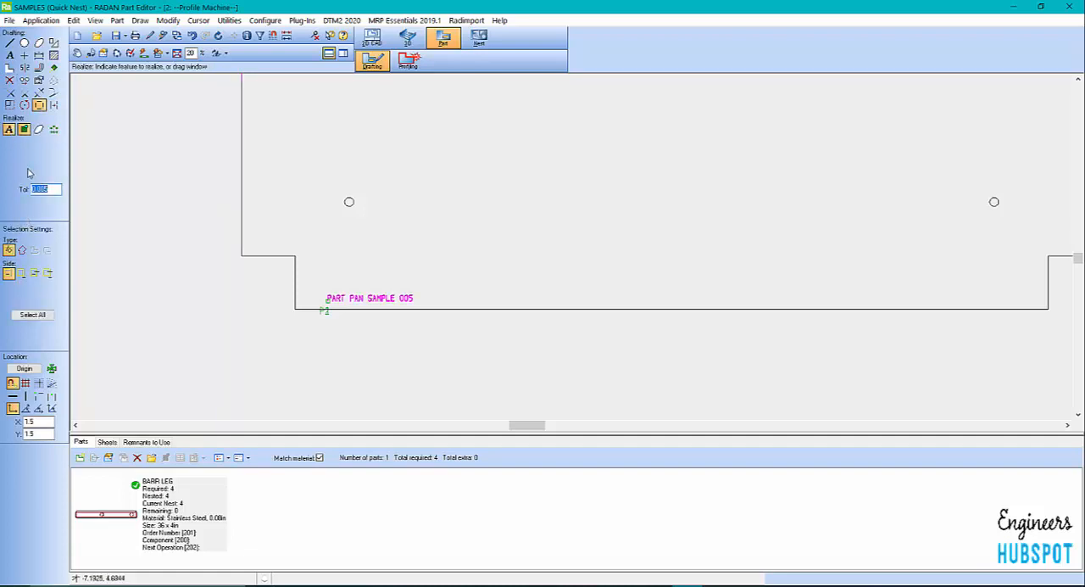
click(39, 128)
click(351, 289)
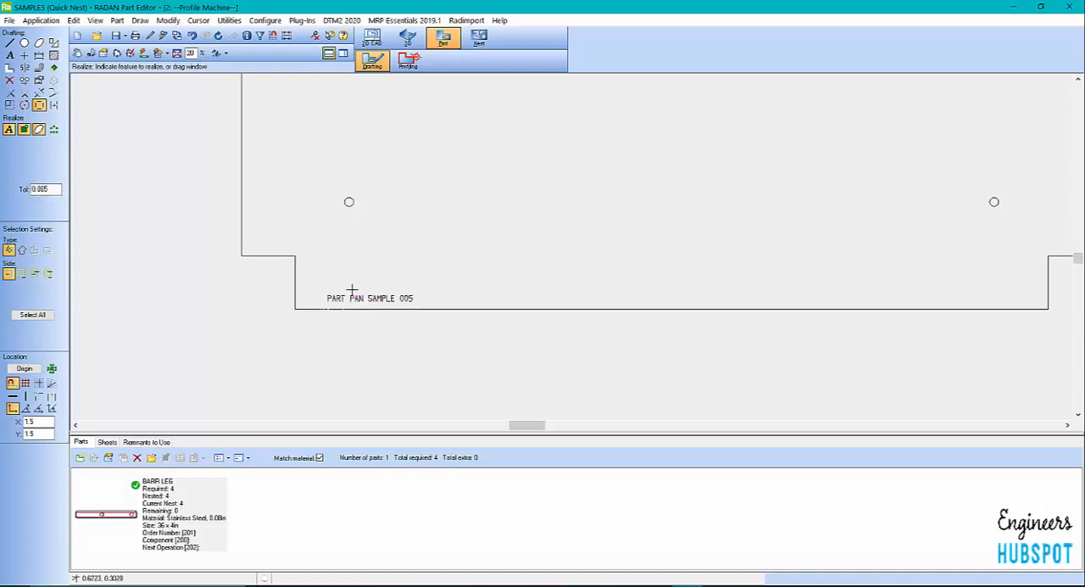
Change the pen of the PART PAN SAMPLE 005 lettering to 5 (cyan) through its common properties
click(39, 79)
click(9, 142)
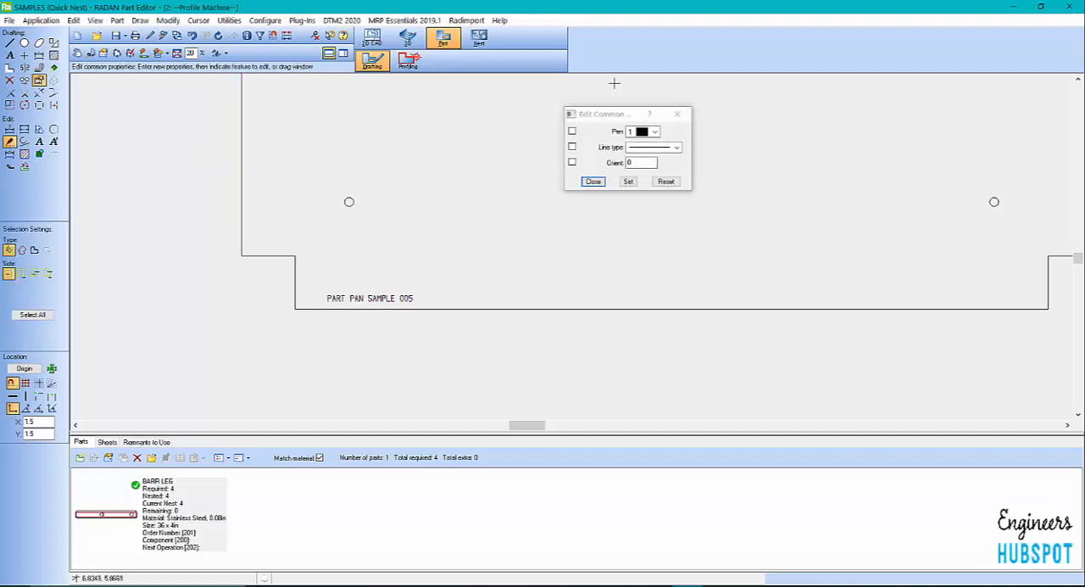
click(655, 131)
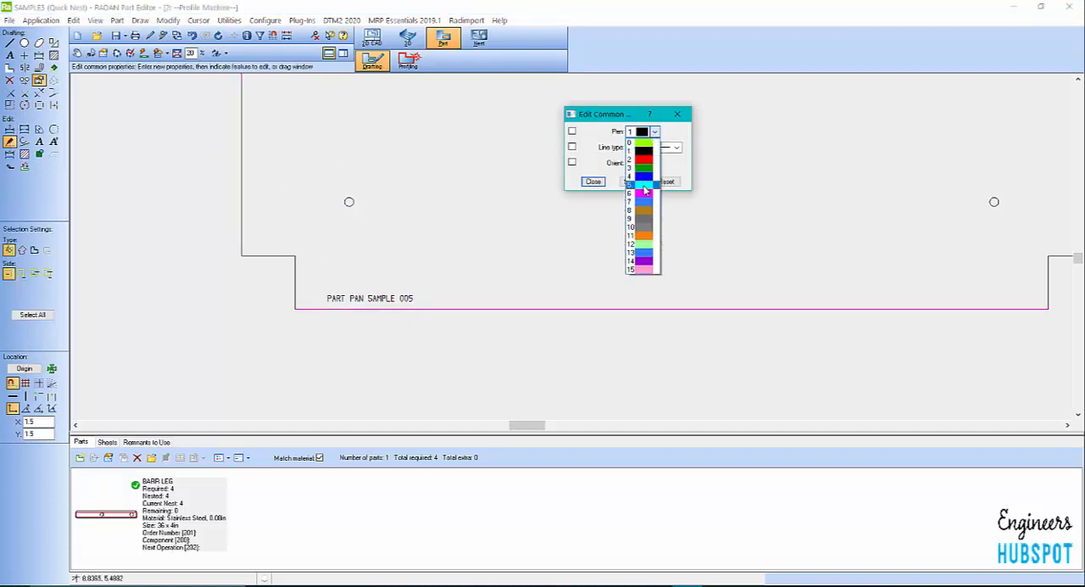
click(642, 177)
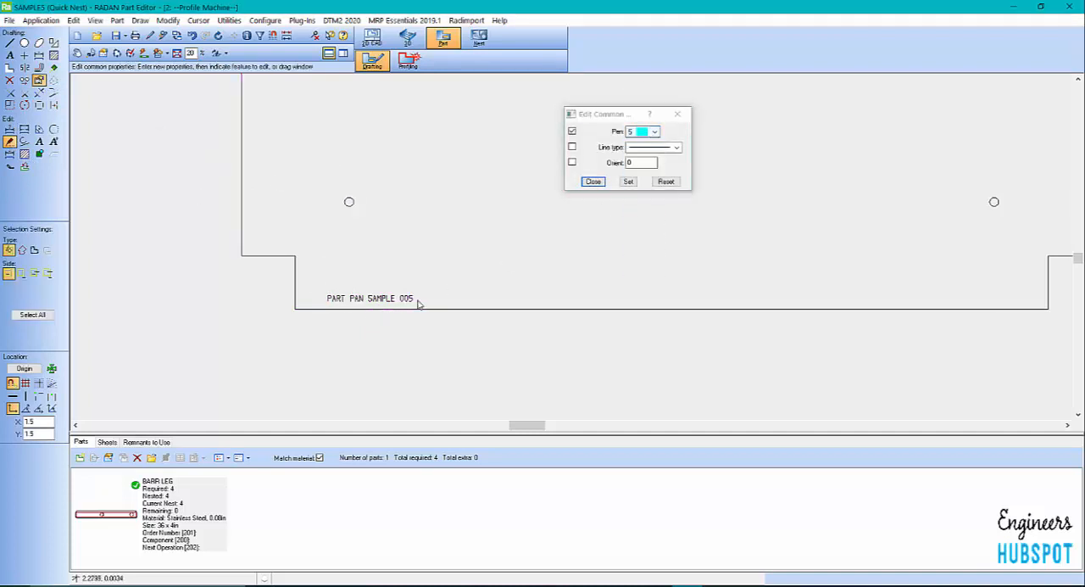
click(418, 302)
click(594, 183)
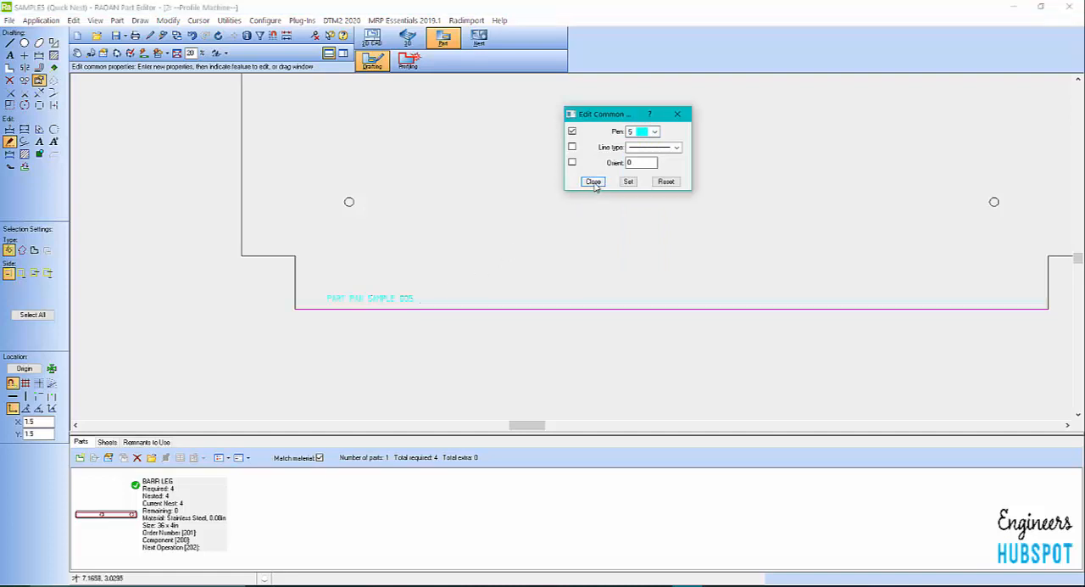
click(593, 182)
Switch the part to Profiling and apply automatic tooling to its profiles
click(407, 59)
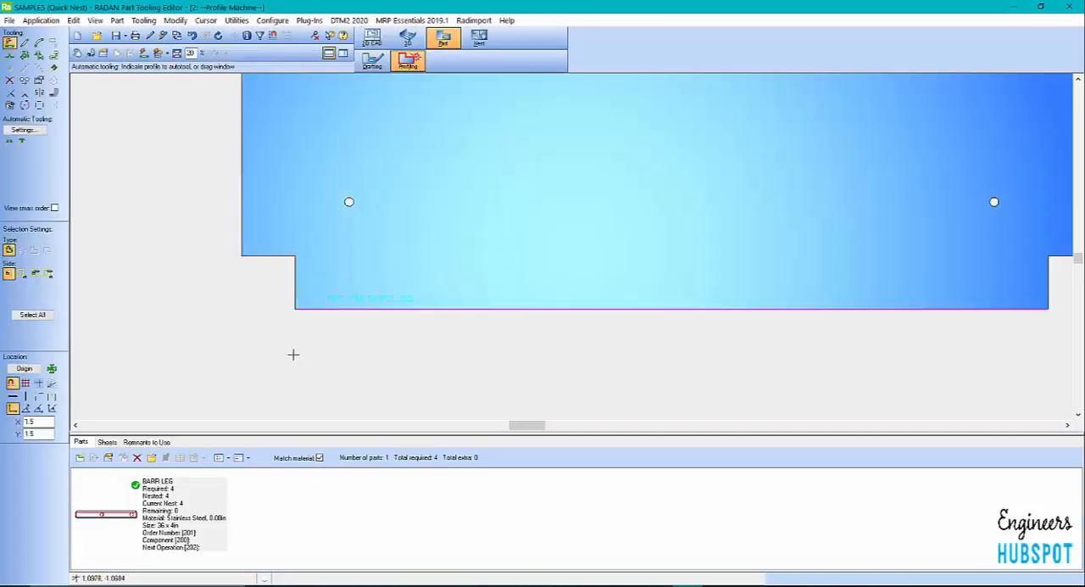
scroll(293, 354, down, 2)
scroll(279, 370, up, 4)
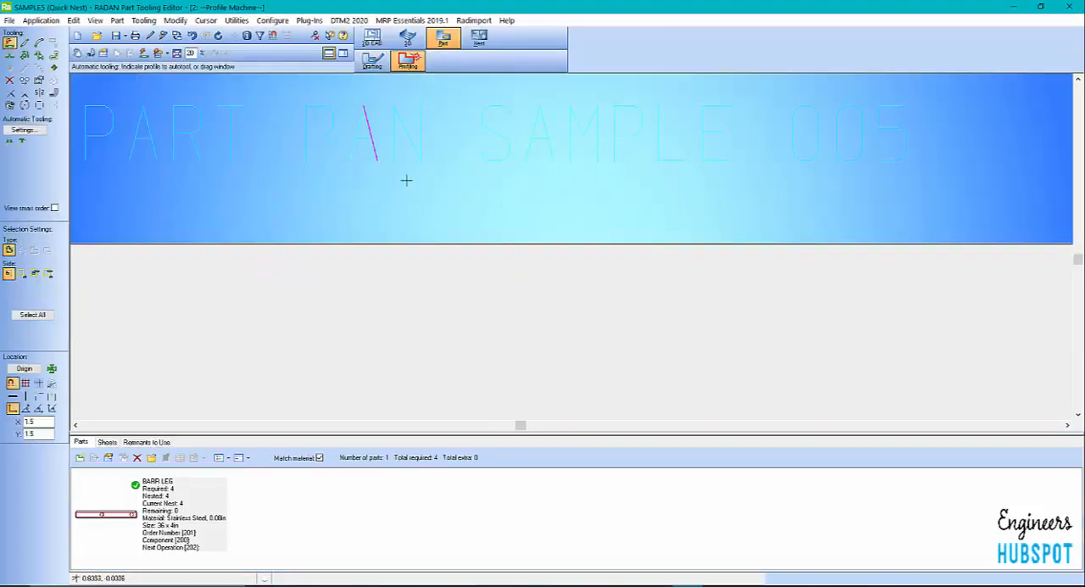
scroll(300, 368, down, 4)
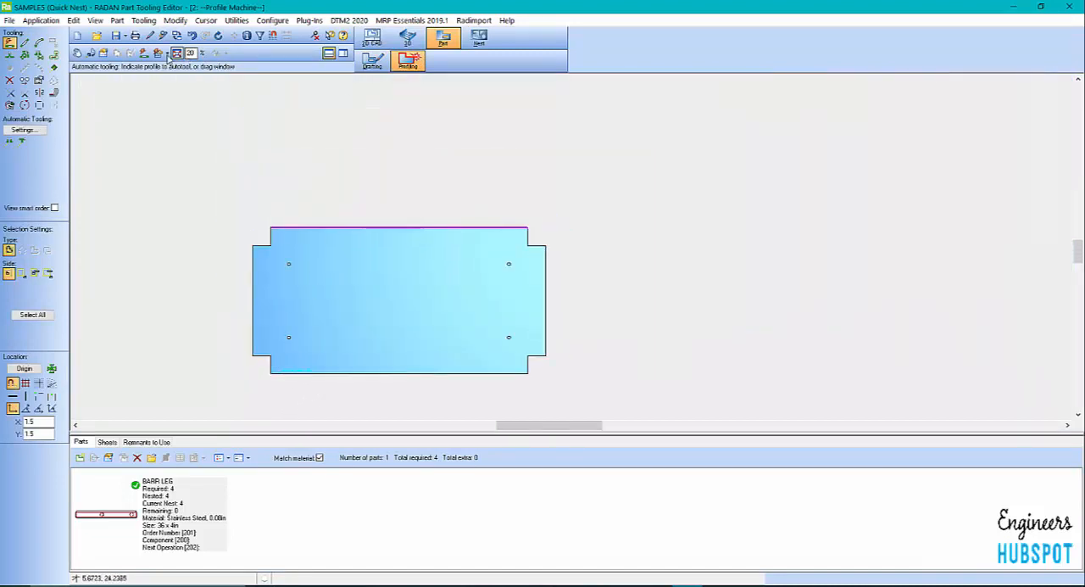
click(460, 237)
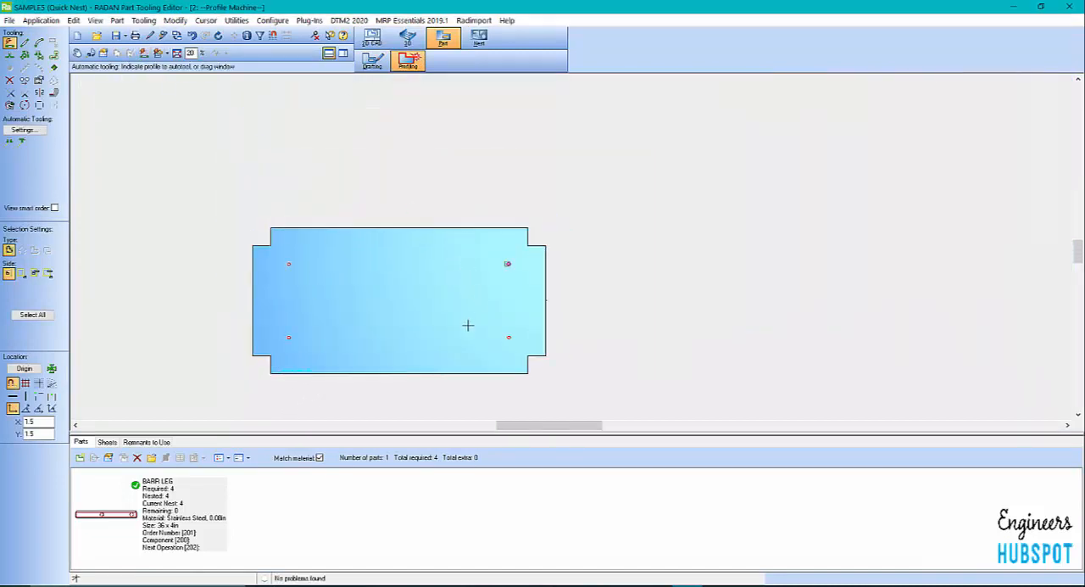
Examine the tooled part's marking text up close and show the list of tools with their conditions and descriptions
scroll(267, 395, up, 3)
scroll(310, 331, up, 8)
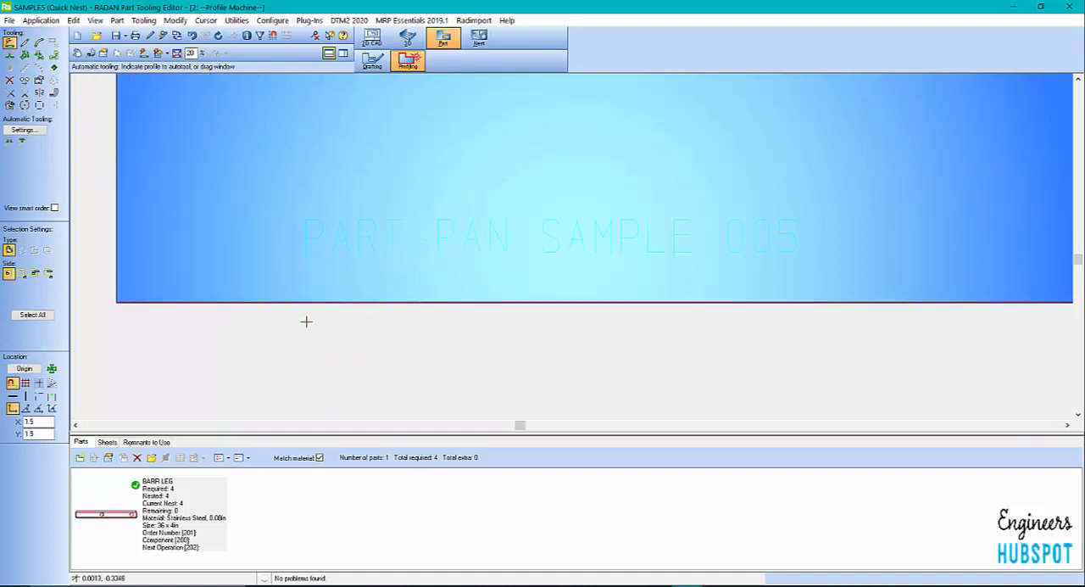
scroll(225, 332, down, 6)
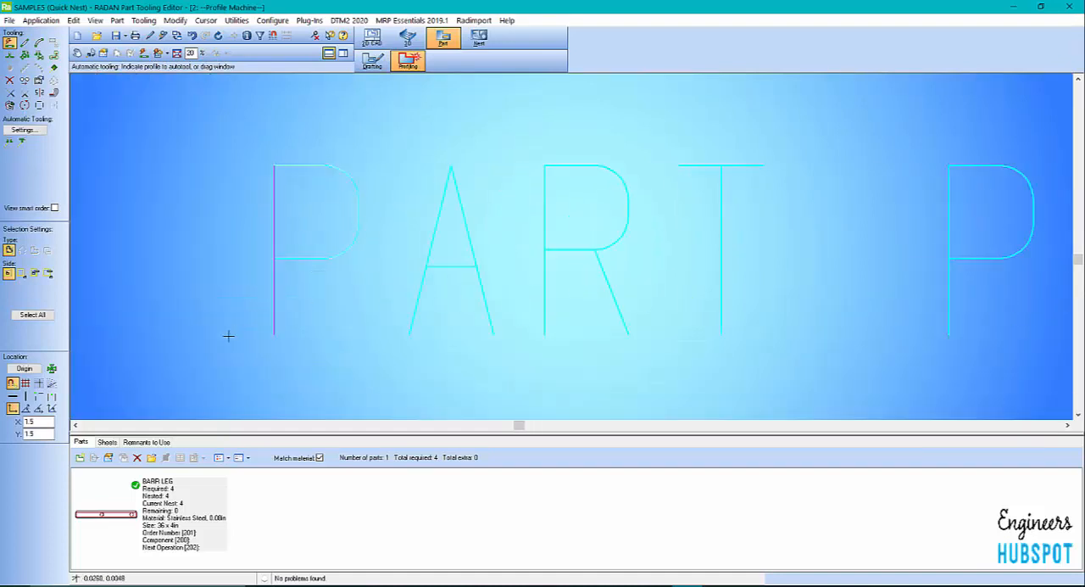
scroll(181, 330, down, 3)
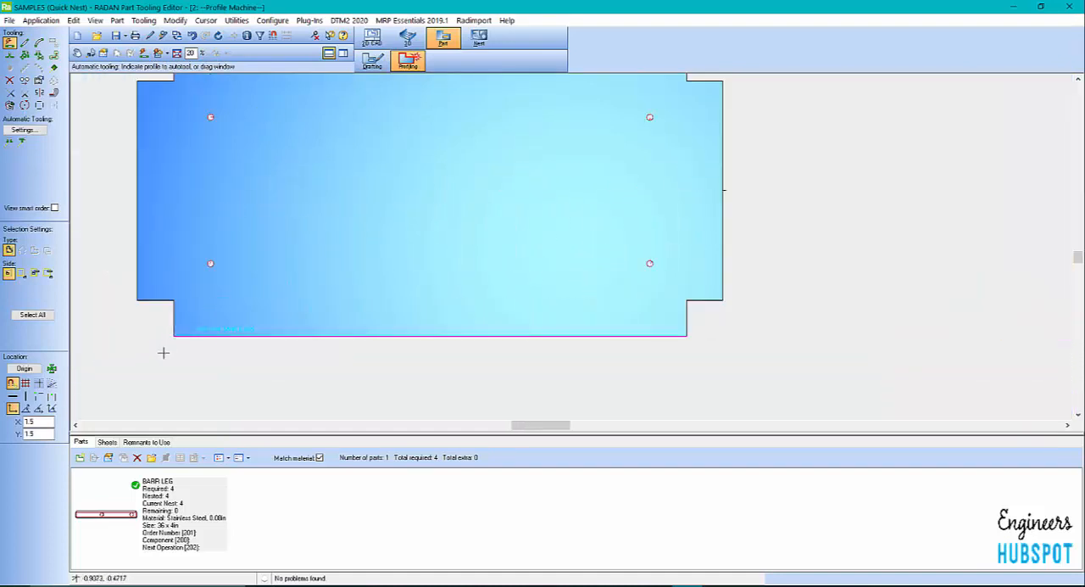
click(343, 53)
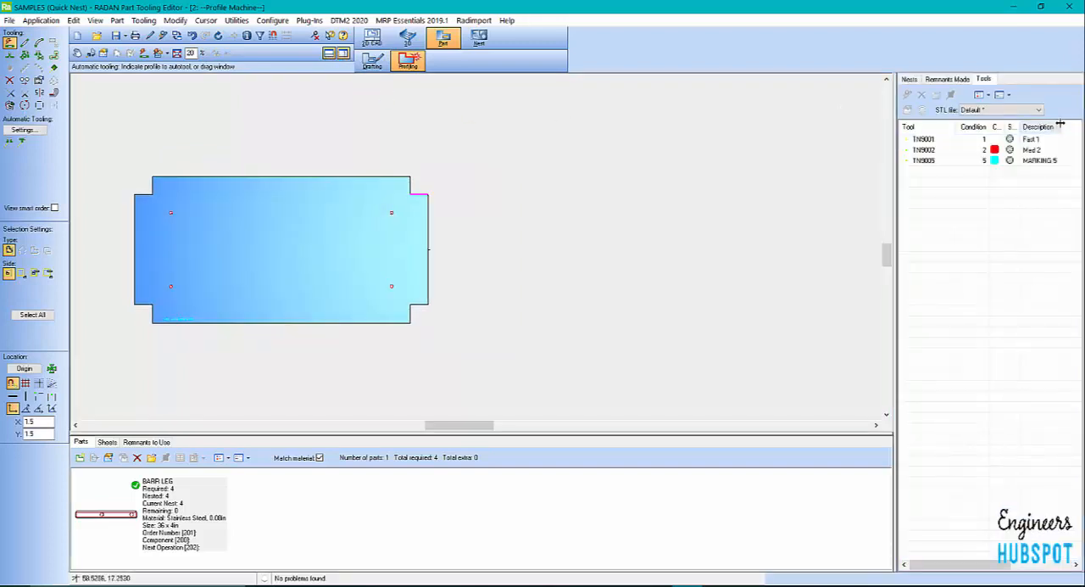
mouse_move(1039, 146)
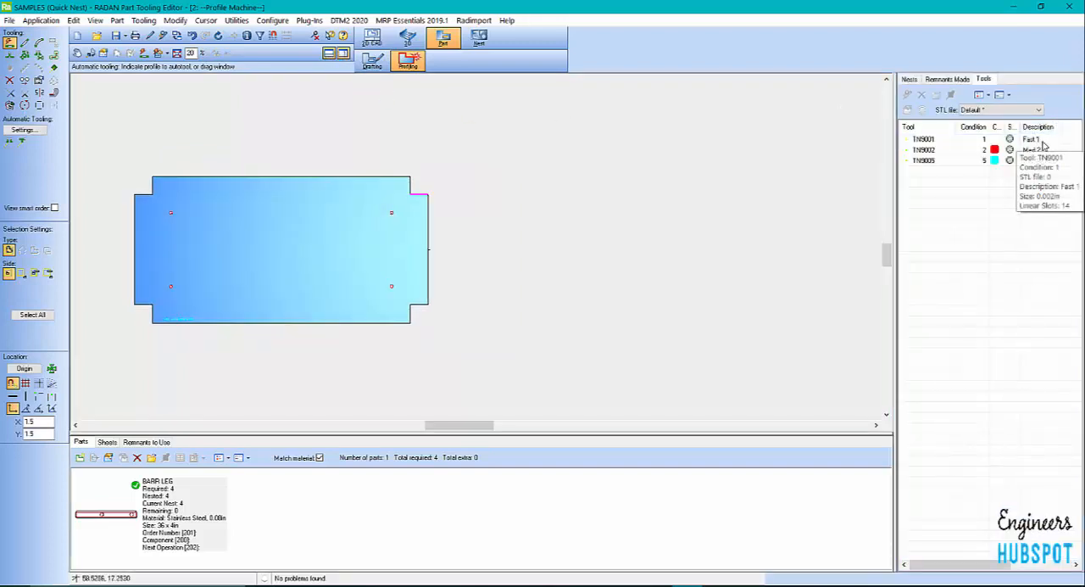